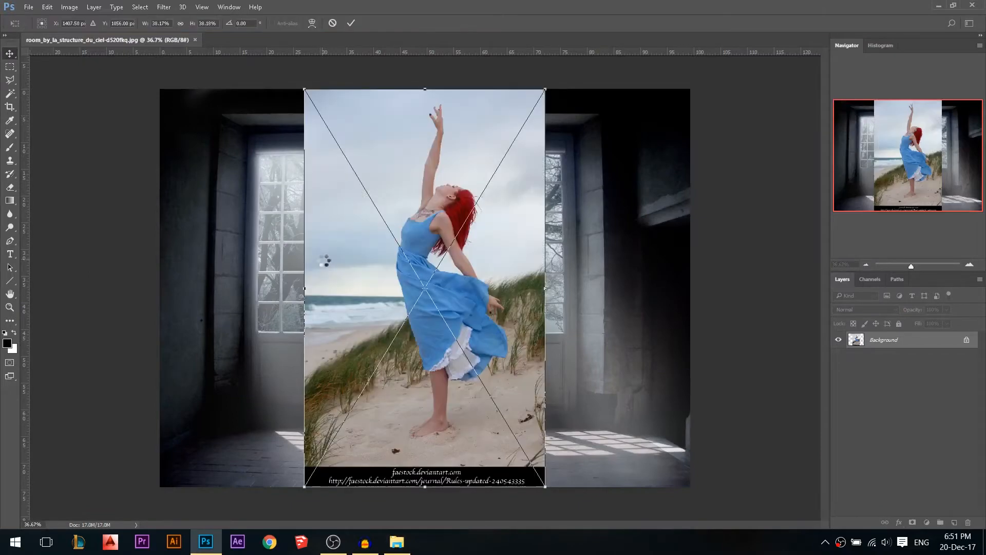
# Rotate the placed photo of the woman to -90 degrees so she lies horizontally, and commit the transformation
pyautogui.moveTo(606, 293); pyautogui.dragTo(419, 144)
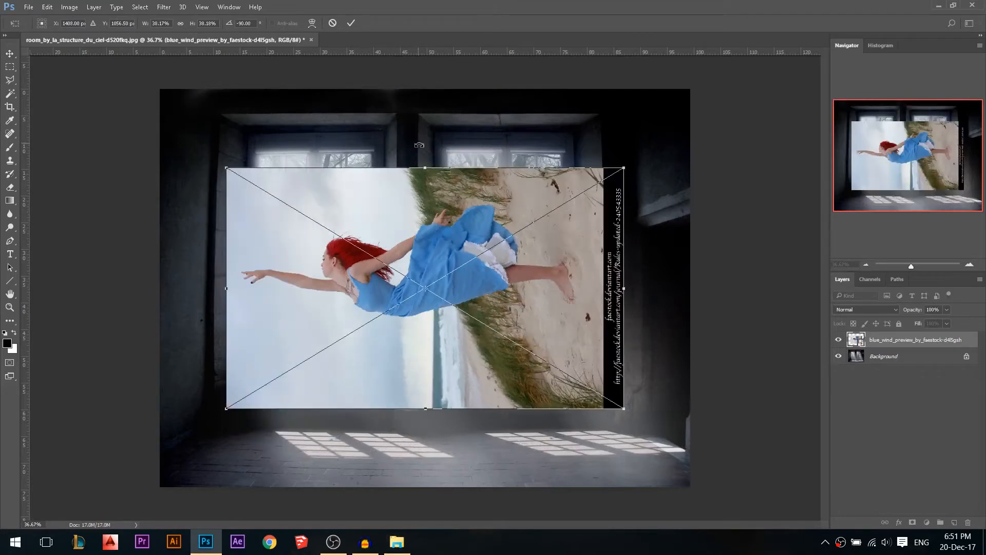
pyautogui.press('Return')
# Start a Pen path at the lowest fingertip of the outstretched hand and trace its underside to the thumb gap
pyautogui.scroll(2, 534, 275)
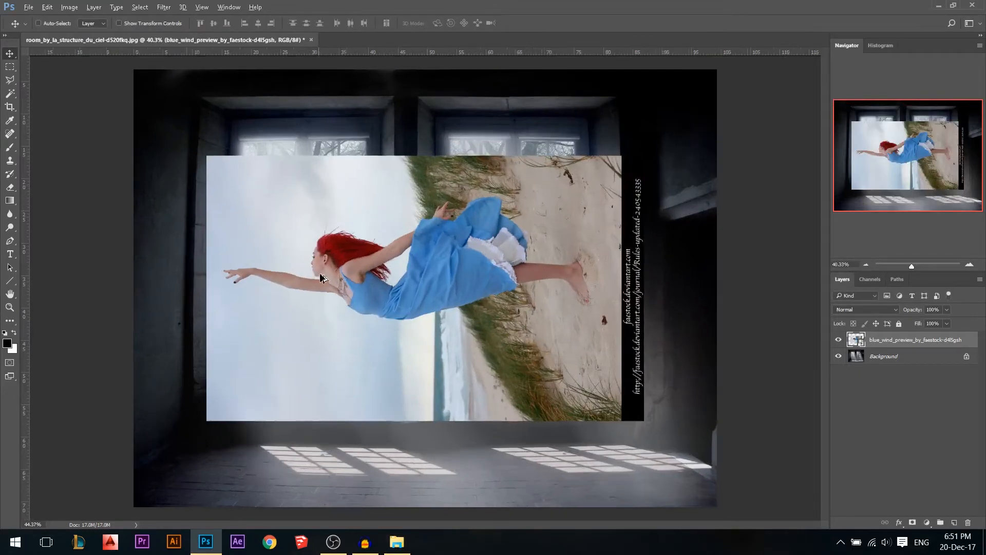
pyautogui.click(9, 241)
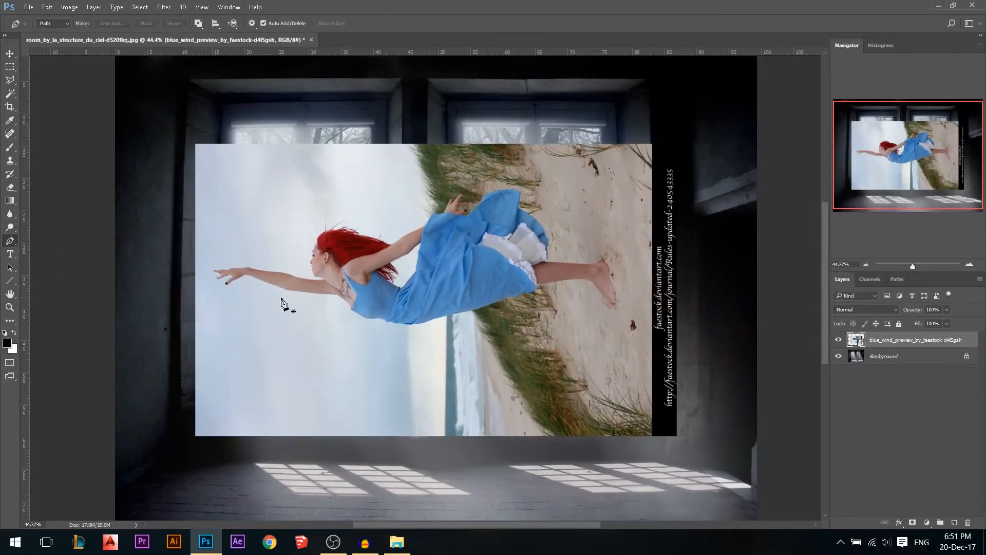
pyautogui.scroll(3, 383, 319)
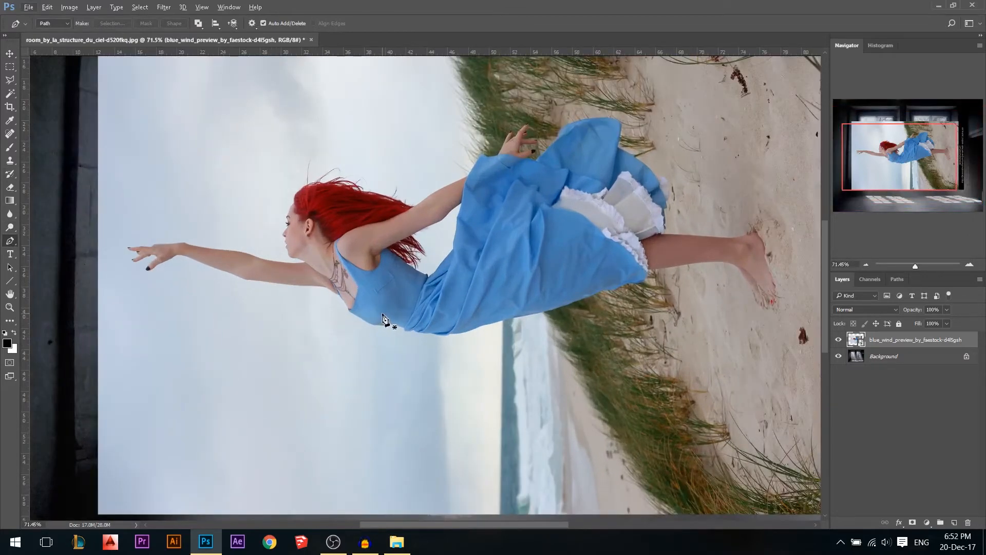
pyautogui.scroll(10, 124, 259)
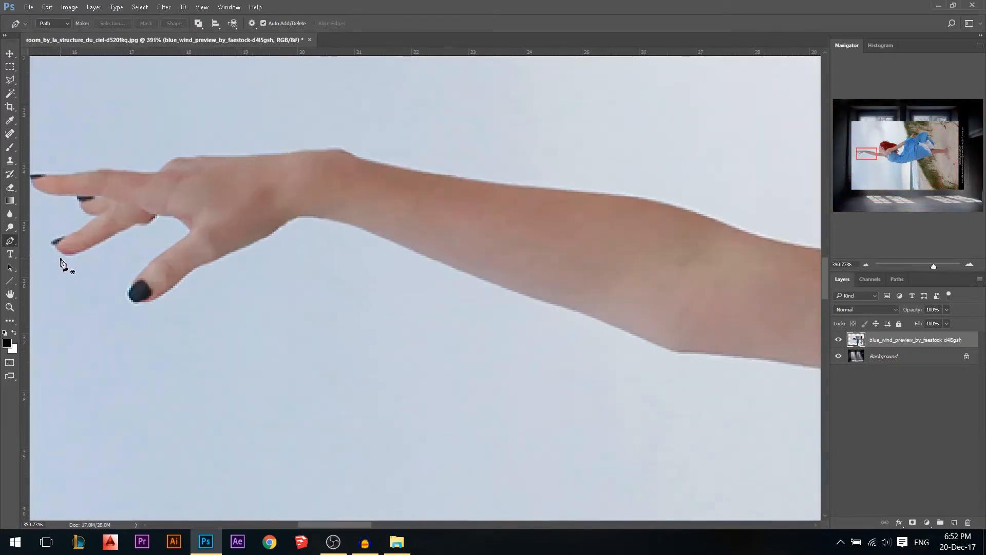
pyautogui.click(64, 254)
pyautogui.scroll(3, 88, 257)
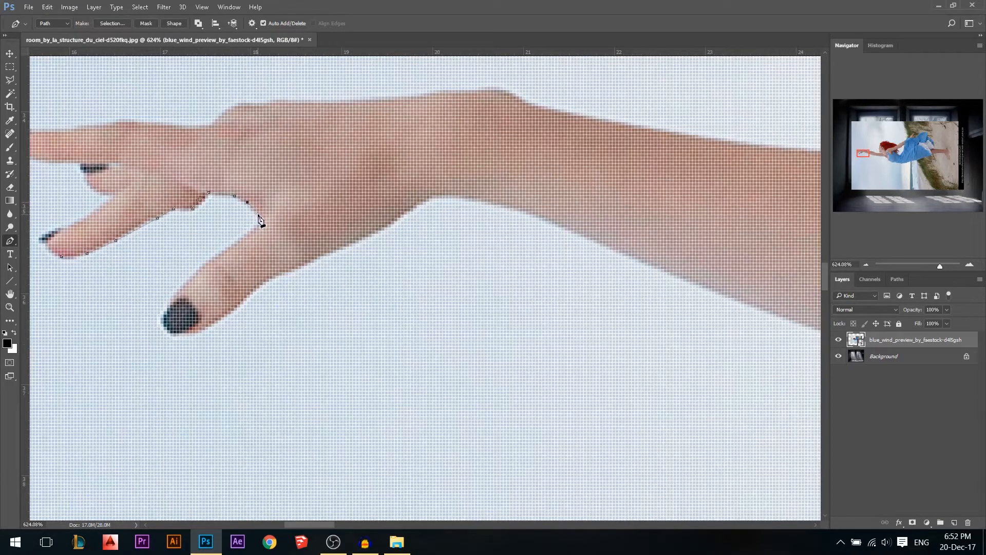
# Continue the path along the inner edge of the outstretched hand's thumb to its black nail
pyautogui.click(212, 256)
pyautogui.hotkey('ctrl', 'alt', 'z')
pyautogui.hotkey('ctrl', 'alt', 'z')
pyautogui.click(218, 256)
pyautogui.click(192, 276)
pyautogui.click(176, 295)
pyautogui.click(173, 305)
pyautogui.click(166, 311)
pyautogui.click(163, 323)
# Trace the path around the thumb's outer edge and under the palm to the wrist
pyautogui.scroll(4, 274, 278)
pyautogui.click(448, 198)
pyautogui.click(519, 151)
pyautogui.click(569, 124)
pyautogui.click(595, 105)
pyautogui.scroll(-8, 596, 105)
pyautogui.click(558, 146)
pyautogui.moveTo(557, 146); pyautogui.dragTo(156, 91)
# Extend the path along the lower edge of the outstretched forearm and past the elbow
pyautogui.click(350, 169)
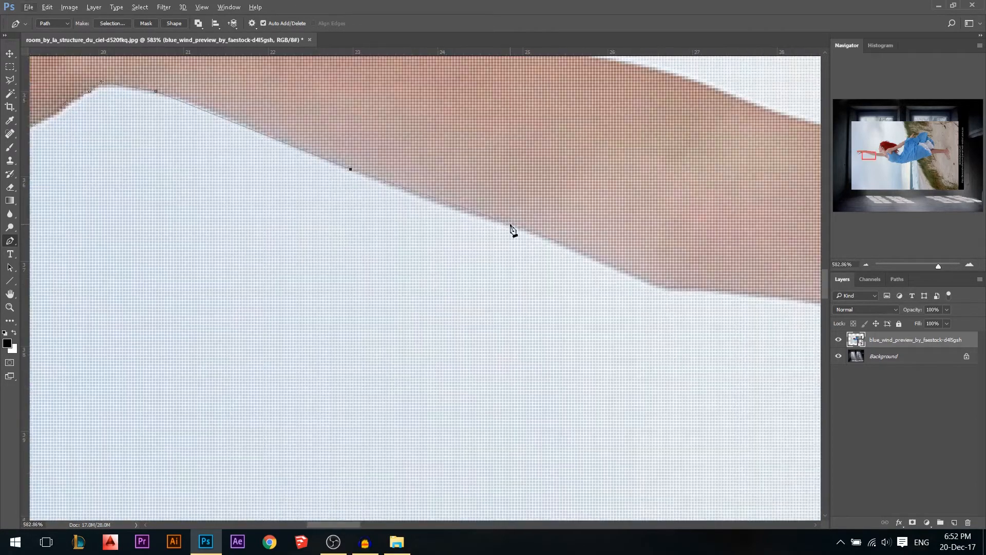
pyautogui.click(685, 290)
pyautogui.moveTo(783, 297); pyautogui.dragTo(529, 269)
pyautogui.click(603, 277)
pyautogui.click(687, 291)
pyautogui.click(452, 282)
pyautogui.click(545, 287)
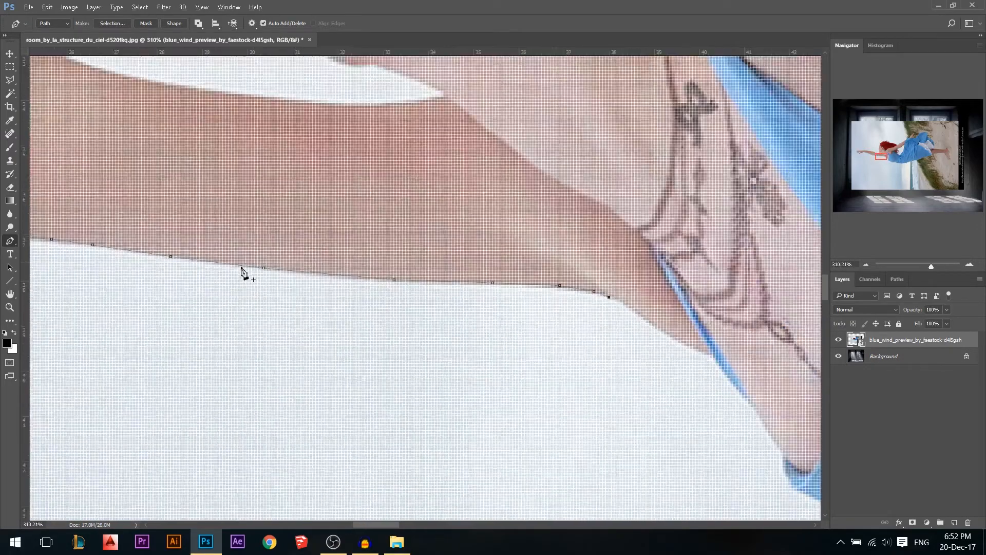
# Trace the path along the upper arm and chest to the neckline edge of the blue dress
pyautogui.scroll(3, 420, 242)
pyautogui.click(500, 298)
pyautogui.click(522, 306)
pyautogui.scroll(-4, 536, 313)
pyautogui.click(566, 356)
pyautogui.moveTo(593, 400); pyautogui.dragTo(608, 412)
pyautogui.click(615, 436)
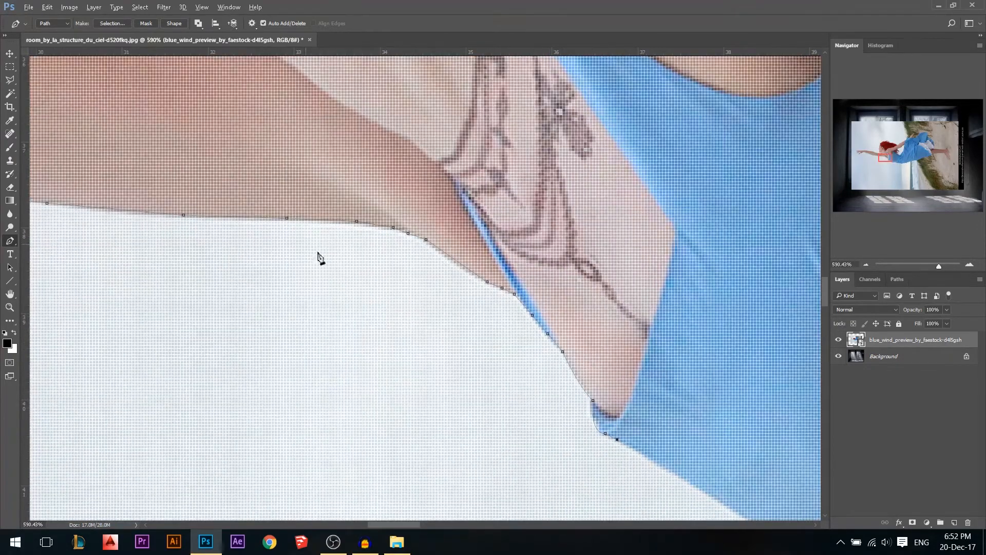
# Continue the path along the front edge of the bodice and around the gathered waist folds
pyautogui.moveTo(510, 384); pyautogui.dragTo(317, 251)
pyautogui.click(568, 388)
pyautogui.click(615, 399)
pyautogui.click(668, 398)
pyautogui.click(732, 395)
pyautogui.scroll(-5, 745, 397)
pyautogui.scroll(9, 633, 364)
pyautogui.click(531, 367)
pyautogui.click(682, 416)
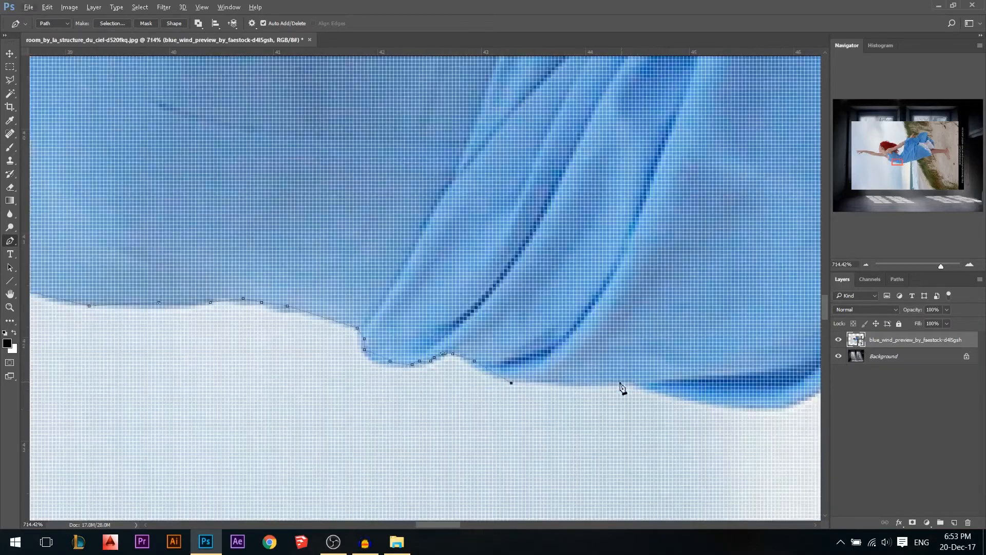
pyautogui.click(748, 401)
# Trace the path along the skirt's lower edge from the waist to where the sea begins
pyautogui.scroll(-4, 748, 401)
pyautogui.scroll(6, 644, 382)
pyautogui.click(453, 403)
pyautogui.click(551, 406)
pyautogui.click(605, 356)
pyautogui.moveTo(719, 313); pyautogui.dragTo(464, 339)
pyautogui.click(641, 301)
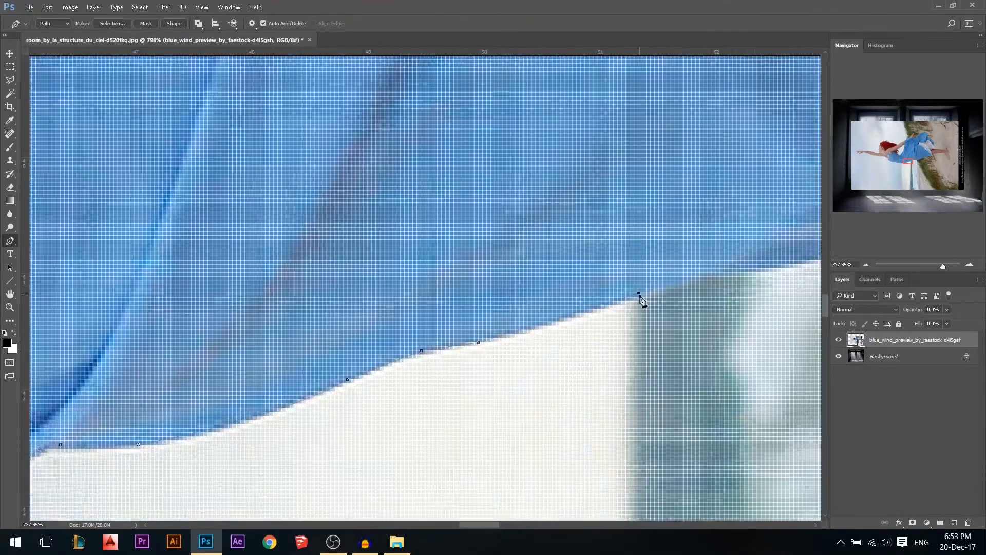
# Extend the path along the skirt's lower edge across the waves and grass towards the hem
pyautogui.click(297, 363)
pyautogui.click(326, 366)
pyautogui.moveTo(744, 280); pyautogui.dragTo(180, 387)
pyautogui.click(338, 328)
pyautogui.click(538, 253)
pyautogui.click(626, 229)
pyautogui.click(688, 205)
pyautogui.click(758, 164)
pyautogui.moveTo(758, 164); pyautogui.dragTo(324, 393)
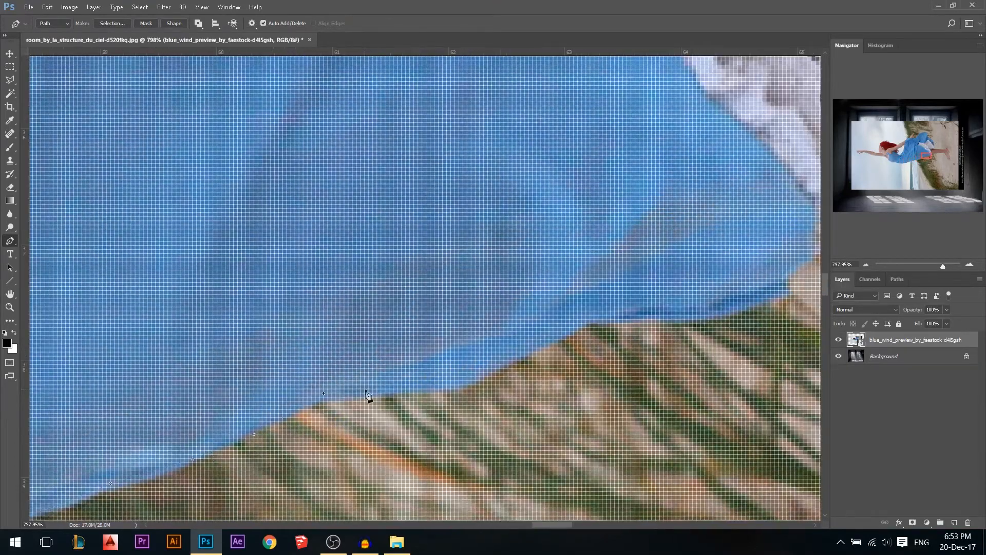
# Trace the path around the skirt's lower hem corner and along the underside of the leg to the ankle
pyautogui.moveTo(686, 297); pyautogui.dragTo(142, 312)
pyautogui.click(249, 302)
pyautogui.click(277, 236)
pyautogui.scroll(-6, 244, 248)
pyautogui.click(518, 201)
pyautogui.click(590, 197)
pyautogui.click(636, 203)
pyautogui.click(671, 209)
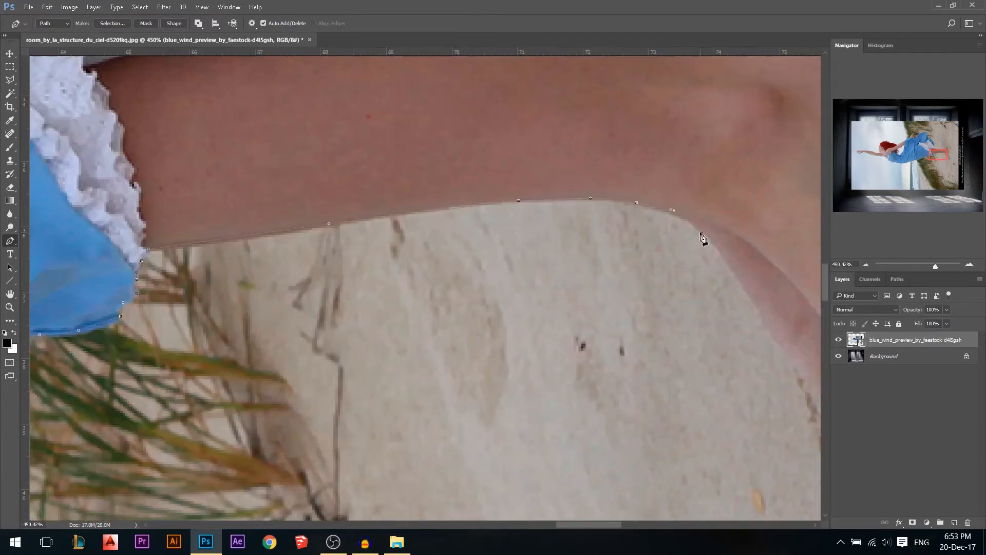
# Continue the path along the top of the foot and around its red-nailed toe tip
pyautogui.click(768, 319)
pyautogui.moveTo(791, 359); pyautogui.dragTo(736, 334)
pyautogui.click(778, 407)
pyautogui.click(797, 430)
pyautogui.click(808, 453)
pyautogui.scroll(-6, 676, 400)
pyautogui.scroll(5, 630, 403)
pyautogui.click(566, 360)
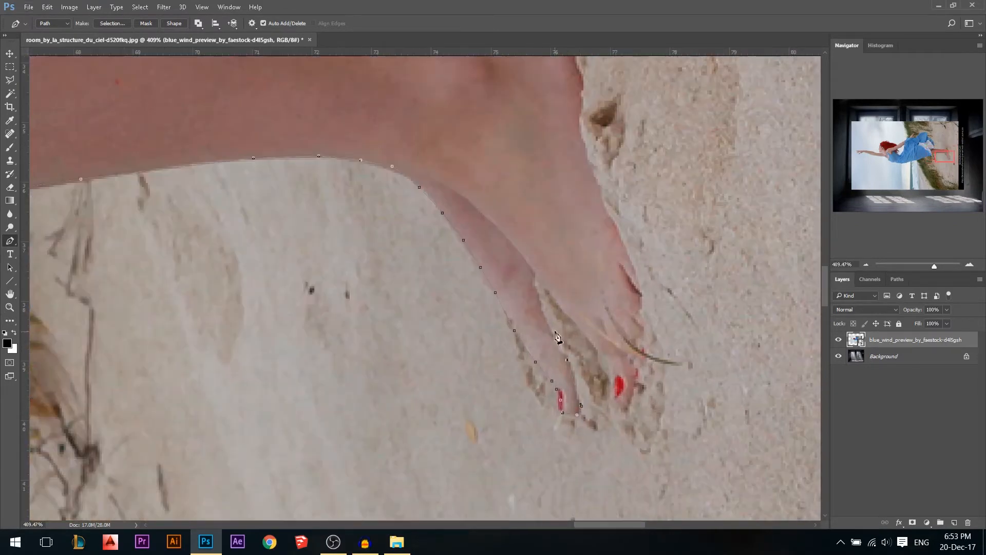
# Trace the path around the second red-nailed toe and up to the edge of the sole
pyautogui.click(605, 366)
pyautogui.click(606, 379)
pyautogui.click(613, 398)
pyautogui.click(624, 408)
pyautogui.click(634, 389)
pyautogui.click(634, 370)
pyautogui.click(642, 330)
# Trace the path along the sole, around the heel and back onto the upper edge of the leg
pyautogui.moveTo(638, 273); pyautogui.dragTo(636, 265)
pyautogui.click(579, 80)
pyautogui.moveTo(579, 88); pyautogui.dragTo(596, 241)
pyautogui.click(575, 169)
pyautogui.click(554, 148)
pyautogui.click(492, 158)
pyautogui.click(408, 173)
# Continue the path along the leg's upper edge to the lace and up the blue outer hem
pyautogui.moveTo(382, 179); pyautogui.dragTo(607, 214)
pyautogui.moveTo(351, 193); pyautogui.dragTo(189, 180)
pyautogui.click(287, 190)
pyautogui.click(246, 188)
pyautogui.click(252, 156)
pyautogui.moveTo(250, 103); pyautogui.dragTo(274, 240)
pyautogui.click(284, 176)
pyautogui.moveTo(292, 99); pyautogui.dragTo(331, 254)
pyautogui.click(289, 225)
pyautogui.click(277, 206)
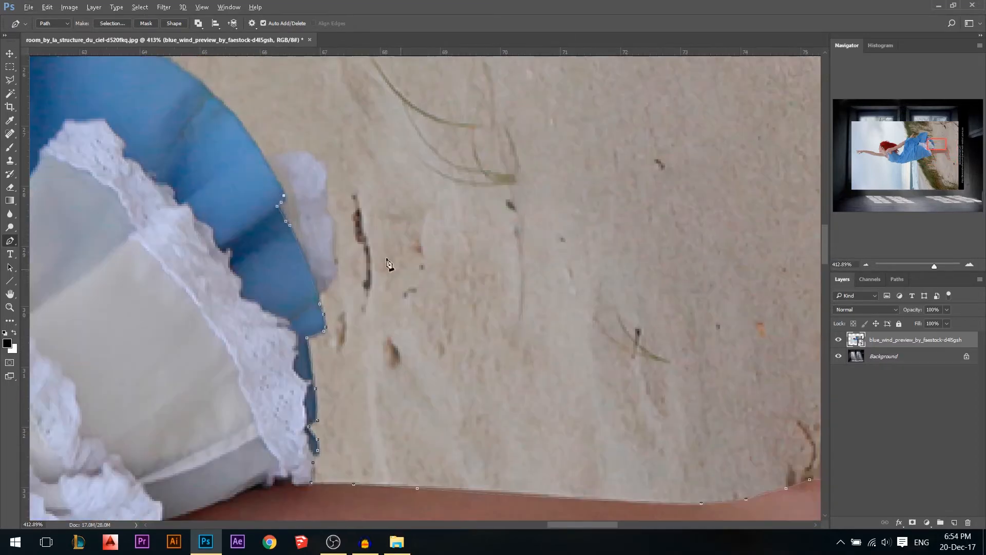
# Trace the path along the curved outer hem to the notch beneath the raised skirt fold
pyautogui.moveTo(276, 181); pyautogui.dragTo(356, 254)
pyautogui.click(292, 171)
pyautogui.click(289, 163)
pyautogui.moveTo(289, 163); pyautogui.dragTo(378, 210)
pyautogui.moveTo(239, 117); pyautogui.dragTo(220, 109)
pyautogui.click(240, 105)
pyautogui.click(235, 102)
pyautogui.click(231, 101)
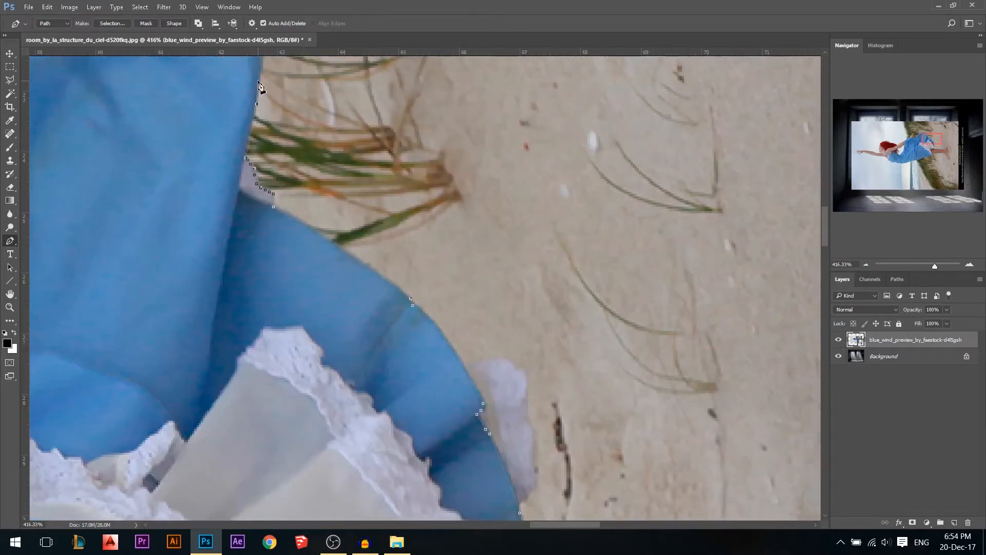
# Trace the path around the rounded top of the raised skirt fold
pyautogui.click(259, 74)
pyautogui.moveTo(259, 73); pyautogui.dragTo(294, 149)
pyautogui.click(292, 120)
pyautogui.click(239, 94)
pyautogui.moveTo(46, 121); pyautogui.dragTo(369, 124)
pyautogui.click(319, 152)
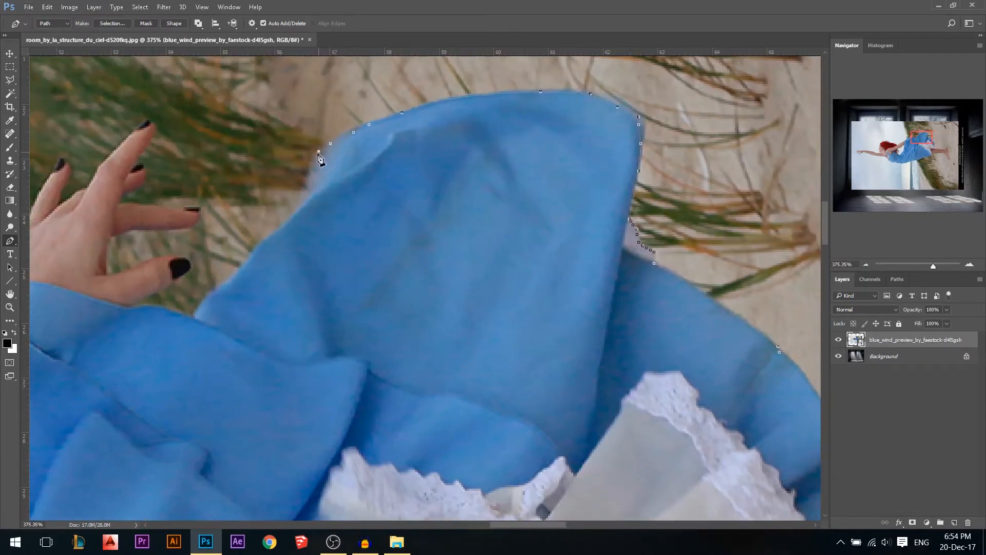
# Continue the path down the fold to the rear hand and along its thumb towards the black nail
pyautogui.click(203, 303)
pyautogui.click(193, 317)
pyautogui.click(172, 310)
pyautogui.click(162, 308)
pyautogui.click(151, 306)
pyautogui.click(136, 306)
pyautogui.click(147, 298)
pyautogui.click(166, 289)
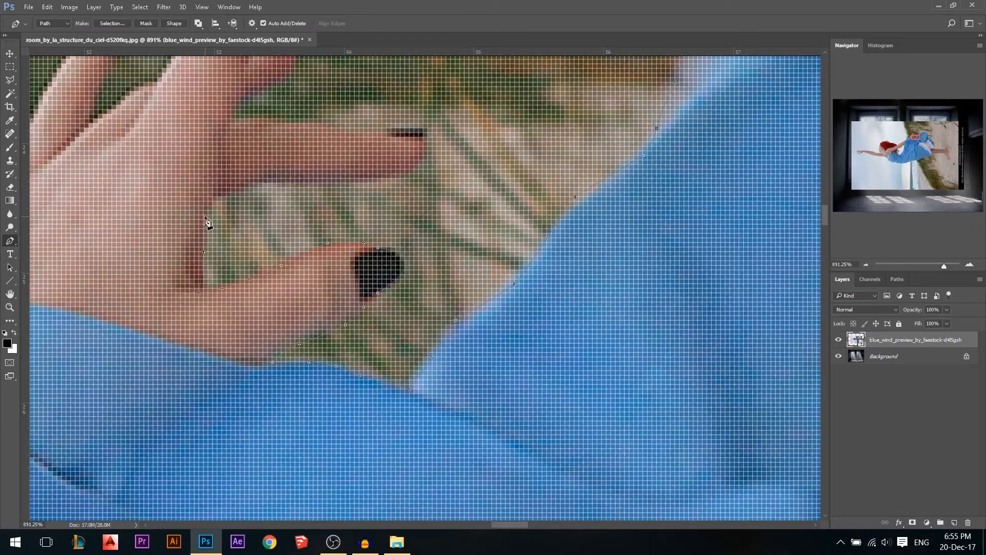
# Trace the path through the rear hand's thumb gap and along the underside of the adjacent finger
pyautogui.click(203, 216)
pyautogui.click(209, 201)
pyautogui.click(216, 197)
pyautogui.click(226, 192)
pyautogui.click(244, 183)
pyautogui.click(263, 178)
pyautogui.click(299, 179)
pyautogui.click(341, 179)
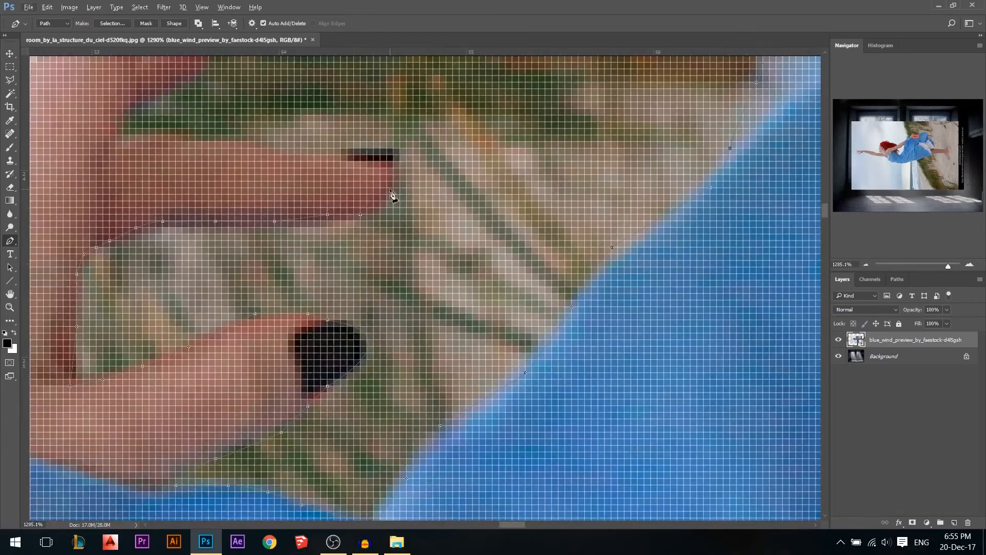
# Trace the path around the short middle fingertip and up the side of the longest raised finger
pyautogui.moveTo(156, 96); pyautogui.dragTo(240, 234)
pyautogui.scroll(-1, 240, 235)
pyautogui.click(250, 216)
pyautogui.click(256, 191)
pyautogui.click(239, 164)
pyautogui.scroll(-2, 252, 163)
pyautogui.click(271, 94)
pyautogui.click(281, 71)
# Trace the path around the longest raised finger's tip and nail and down its far side
pyautogui.scroll(2, 281, 71)
pyautogui.moveTo(282, 70); pyautogui.dragTo(311, 153)
pyautogui.click(302, 135)
pyautogui.click(276, 134)
pyautogui.click(275, 126)
pyautogui.click(258, 126)
pyautogui.click(223, 161)
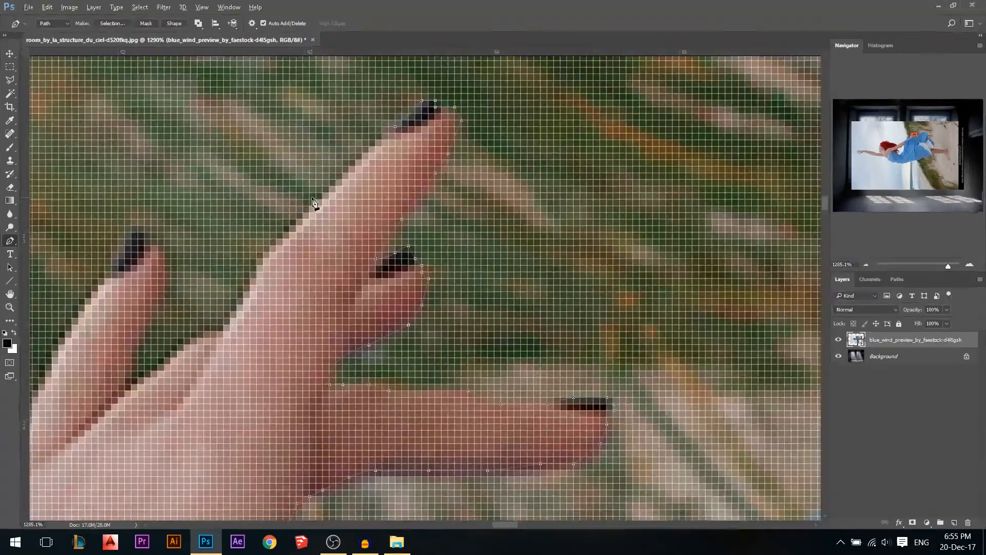
# Continue the path up the rear hand's last finger and around its black nail
pyautogui.click(151, 312)
pyautogui.click(165, 278)
pyautogui.click(165, 259)
pyautogui.click(158, 246)
pyautogui.click(144, 246)
pyautogui.click(145, 233)
pyautogui.click(132, 233)
pyautogui.click(119, 252)
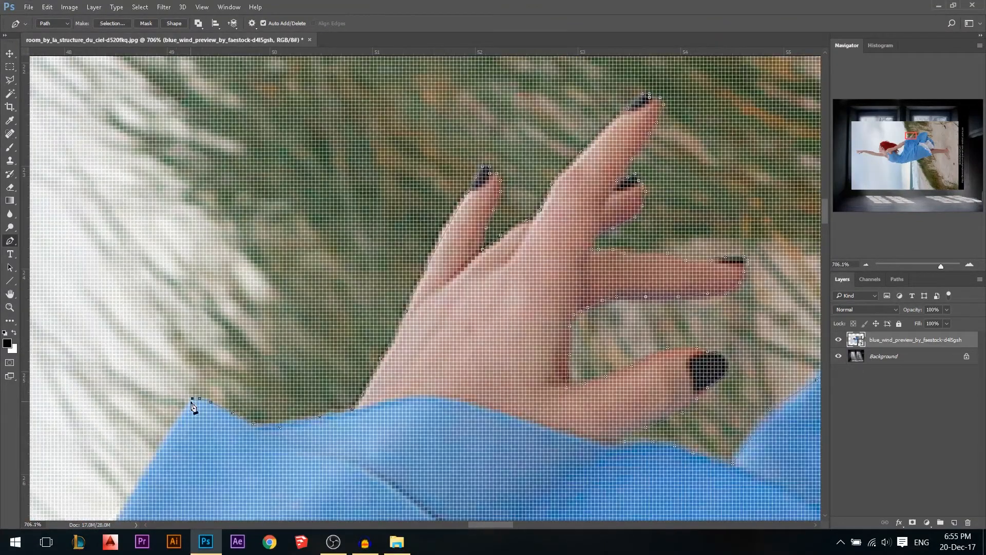
# Continue the Pen path down the dress's outer edge from its upper corner to the top of the rear arm
pyautogui.scroll(-2, 191, 402)
pyautogui.moveTo(191, 402); pyautogui.dragTo(318, 299)
pyautogui.click(214, 464)
pyautogui.scroll(-2, 213, 464)
pyautogui.moveTo(214, 463); pyautogui.dragTo(429, 324)
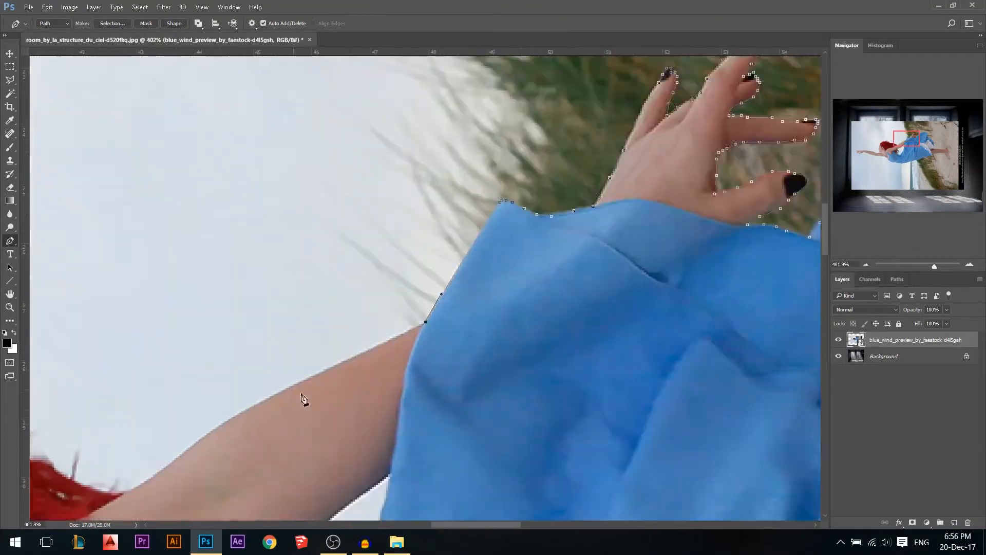
# Trace the path along the rear arm's upper edge and loosely outside the top of the flowing red hair
pyautogui.moveTo(304, 400); pyautogui.dragTo(479, 348)
pyautogui.click(492, 323)
pyautogui.click(403, 367)
pyautogui.moveTo(326, 414); pyautogui.dragTo(357, 415)
pyautogui.click(364, 398)
pyautogui.click(264, 369)
pyautogui.click(225, 344)
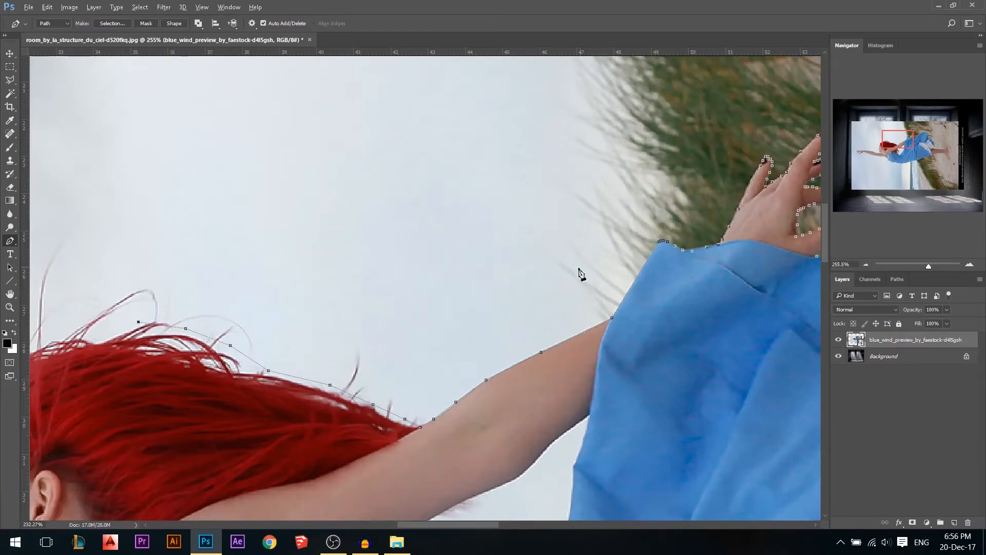
# Carry the path around the front of the hair and down onto the forehead
pyautogui.scroll(-1, 581, 276)
pyautogui.click(199, 335)
pyautogui.click(205, 375)
pyautogui.scroll(3, 190, 406)
pyautogui.moveTo(204, 361); pyautogui.dragTo(198, 372)
pyautogui.click(196, 381)
pyautogui.click(192, 393)
# Trace the path around the eyelashes and down the nose to its underside
pyautogui.scroll(4, 182, 419)
pyautogui.click(202, 378)
pyautogui.click(192, 392)
pyautogui.click(187, 407)
pyautogui.click(197, 425)
pyautogui.moveTo(194, 487); pyautogui.dragTo(282, 390)
pyautogui.click(280, 424)
pyautogui.click(289, 439)
pyautogui.scroll(-1, 289, 439)
# Trace the path around the lips and down to the chin
pyautogui.moveTo(289, 439); pyautogui.dragTo(353, 299)
pyautogui.click(295, 384)
pyautogui.click(323, 469)
pyautogui.click(353, 503)
pyautogui.moveTo(353, 493); pyautogui.dragTo(365, 338)
pyautogui.click(353, 392)
pyautogui.click(380, 469)
# Trace the path under the chin along the jaw to the outstretched arm, and start along the arm's upper edge
pyautogui.scroll(-5, 393, 491)
pyautogui.scroll(3, 411, 426)
pyautogui.moveTo(318, 387); pyautogui.dragTo(376, 378)
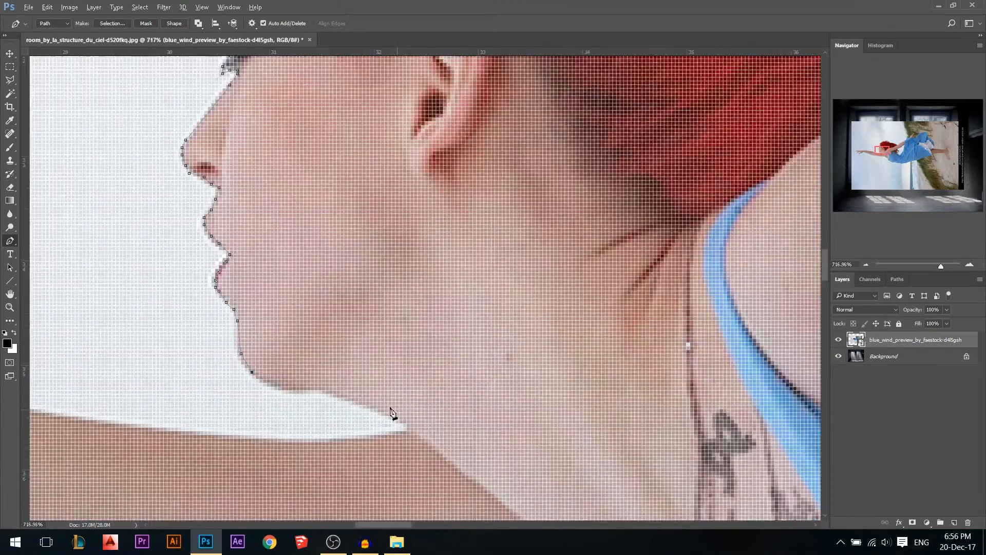
pyautogui.keyDown('alt'); pyautogui.click(318, 386); pyautogui.keyUp('alt')
pyautogui.click(399, 435)
pyautogui.moveTo(192, 434); pyautogui.dragTo(111, 426)
pyautogui.keyDown('alt'); pyautogui.click(191, 434); pyautogui.keyUp('alt')
# Continue the path along the outstretched arm's upper edge toward the wrist
pyautogui.scroll(-3, 192, 436)
pyautogui.click(220, 405)
pyautogui.moveTo(629, 354); pyautogui.dragTo(886, 365)
pyautogui.moveTo(200, 348); pyautogui.dragTo(112, 341)
pyautogui.click(299, 340)
pyautogui.click(190, 322)
pyautogui.click(137, 300)
# Trace the path over the outstretched arm's wrist and along the back of the hand to the knuckles
pyautogui.scroll(4, 122, 303)
pyautogui.moveTo(122, 303); pyautogui.dragTo(465, 320)
pyautogui.click(460, 318)
pyautogui.click(319, 329)
pyautogui.click(197, 355)
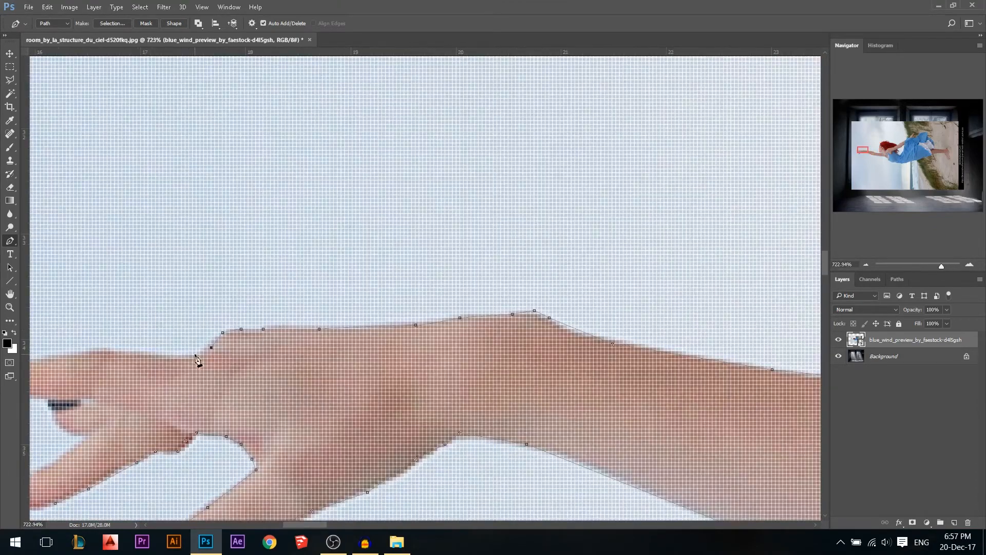
# Trace the path along the upper edge of the front hand's extended finger and around its tip
pyautogui.click(293, 323)
pyautogui.click(149, 336)
pyautogui.click(118, 353)
pyautogui.click(126, 363)
pyautogui.moveTo(221, 381); pyautogui.dragTo(329, 386)
# Trace the path around the front hand's remaining fingers and close it at its starting point
pyautogui.keyDown('alt'); pyautogui.click(221, 381); pyautogui.keyUp('alt')
pyautogui.click(230, 395)
pyautogui.click(275, 422)
pyautogui.click(217, 467)
pyautogui.click(166, 486)
pyautogui.scroll(-10, 291, 298)
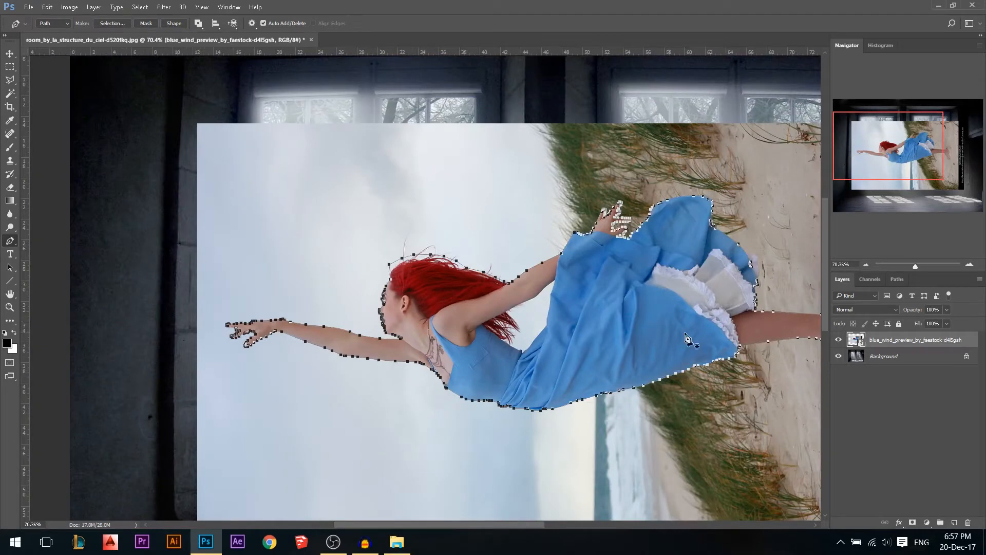
# Make a new anti-aliased selection from the closed path with a 0.5-pixel feather and turn it into the layer's mask
pyautogui.rightClick(600, 305)
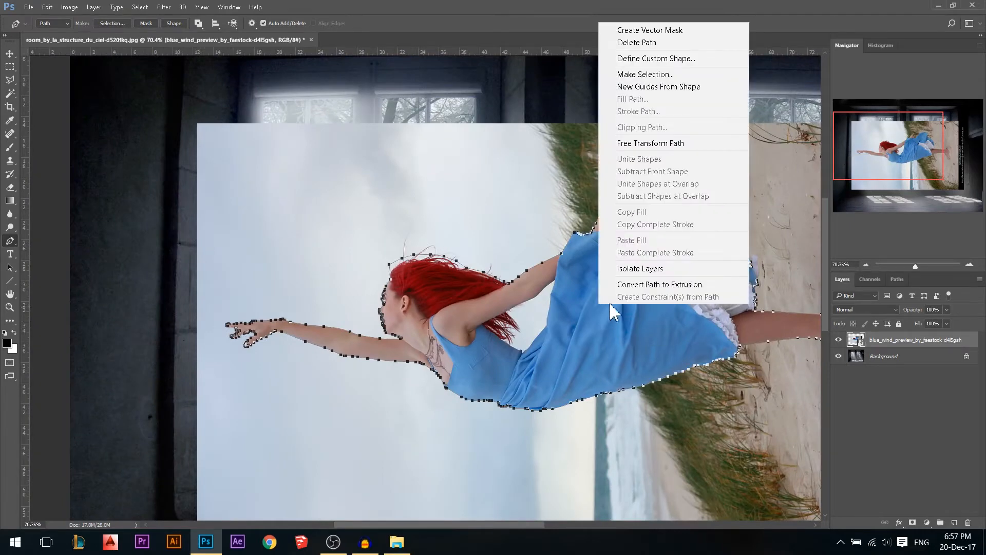
pyautogui.click(666, 76)
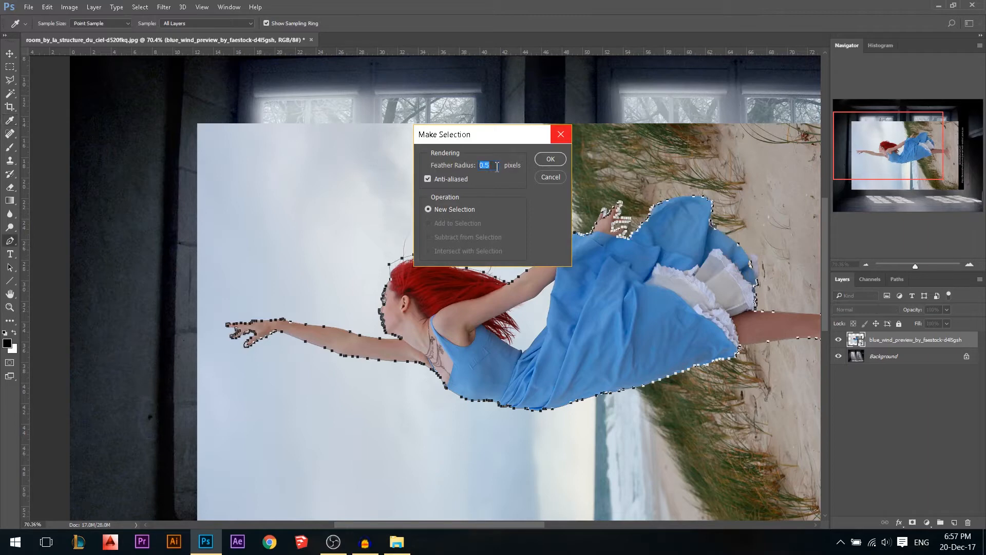
pyautogui.press('Return')
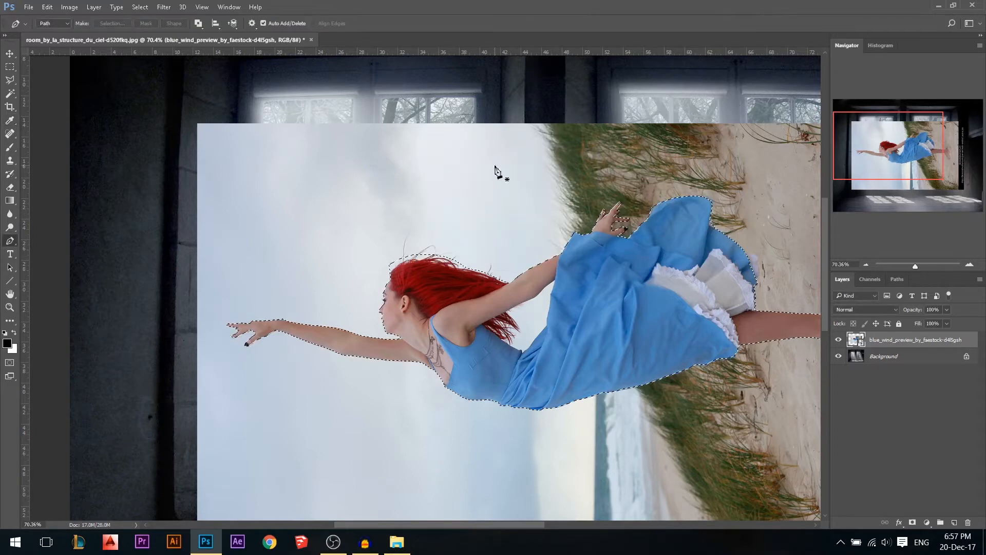
pyautogui.click(912, 522)
# Select the white gap between the rear arm, hair and dress with the Magic Wand and fill it black on the mask
pyautogui.scroll(8, 466, 341)
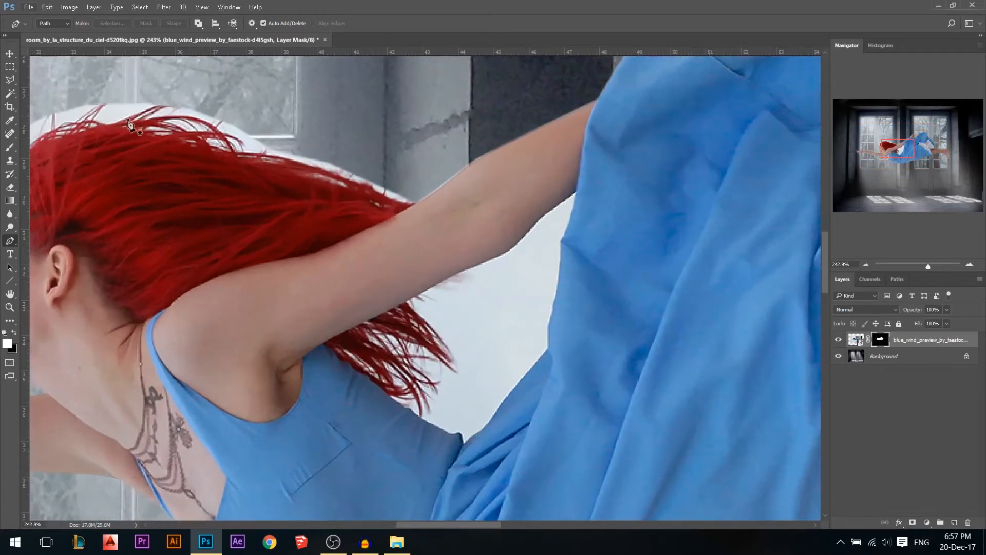
pyautogui.click(10, 93)
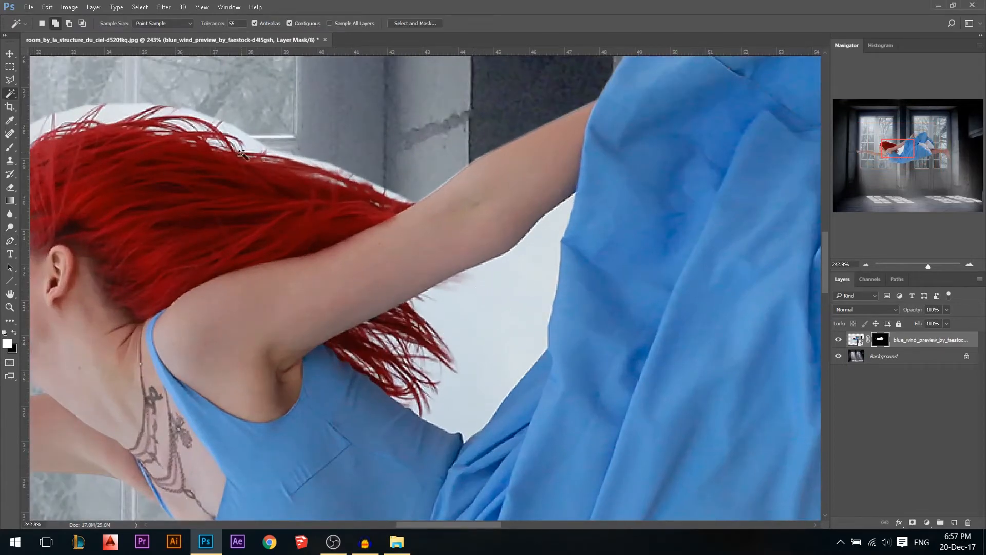
pyautogui.click(513, 301)
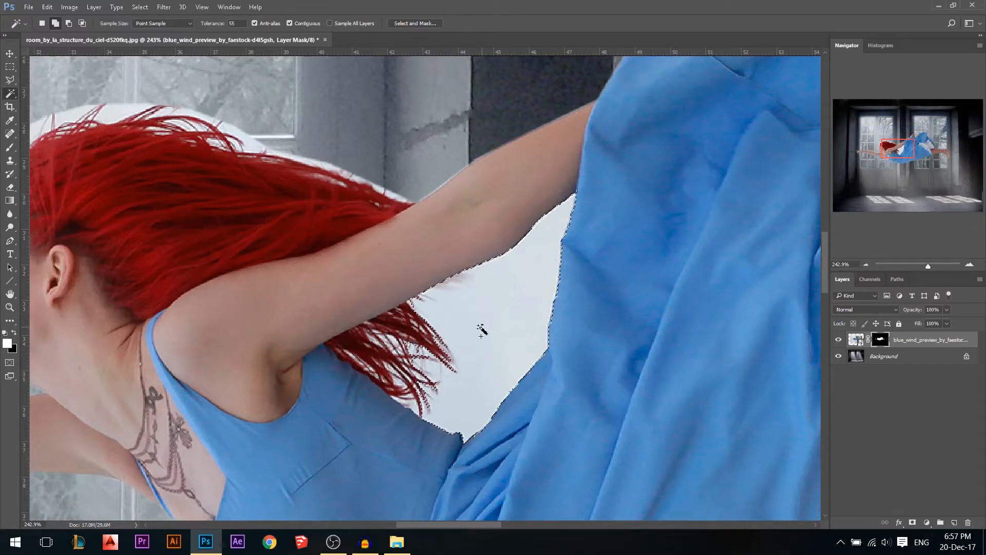
pyautogui.click(13, 333)
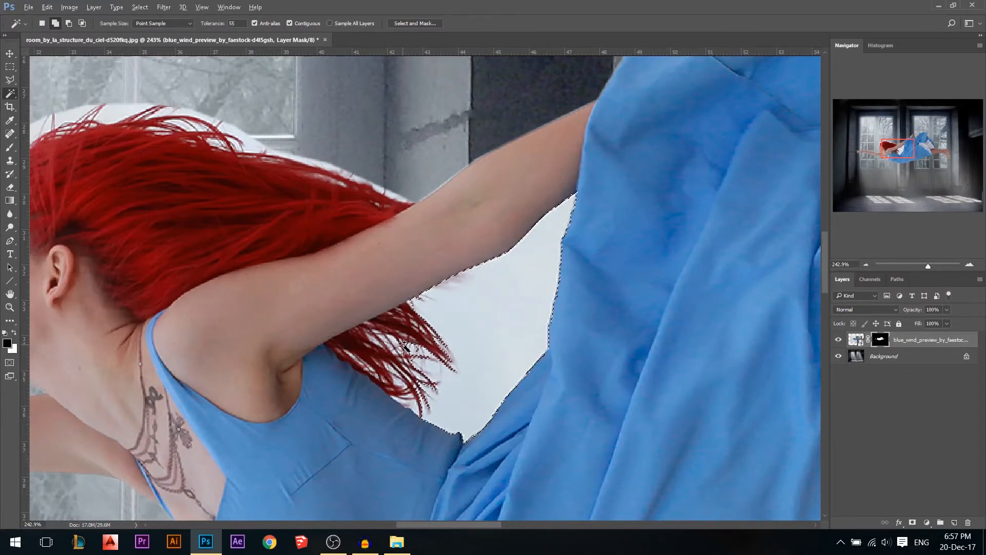
pyautogui.hotkey('alt', 'BackSpace')
pyautogui.hotkey('ctrl', 'd')
# Open Select and Mask for the woman's layer mask and brush edge refinement along the white fringe above the hair
pyautogui.scroll(-2, 606, 363)
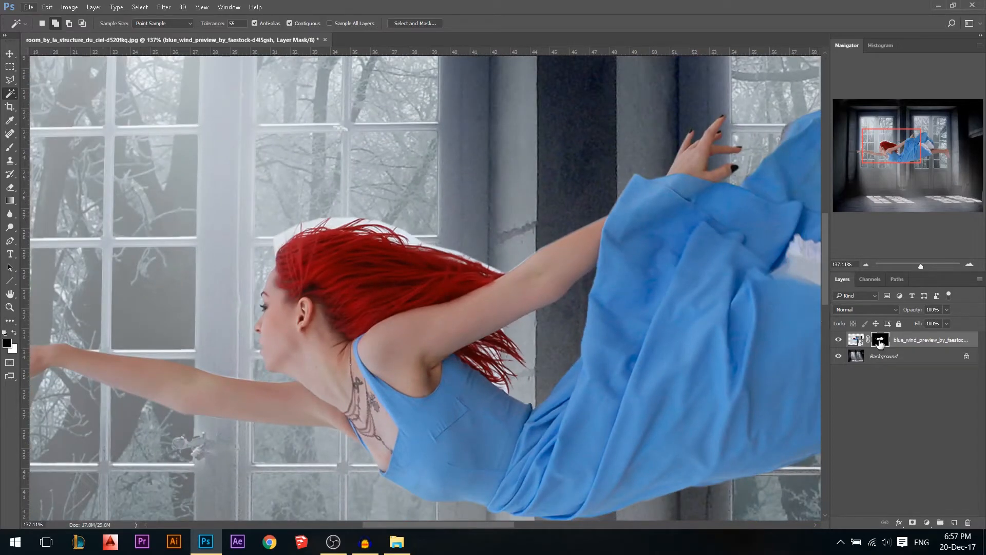
pyautogui.rightClick(880, 345)
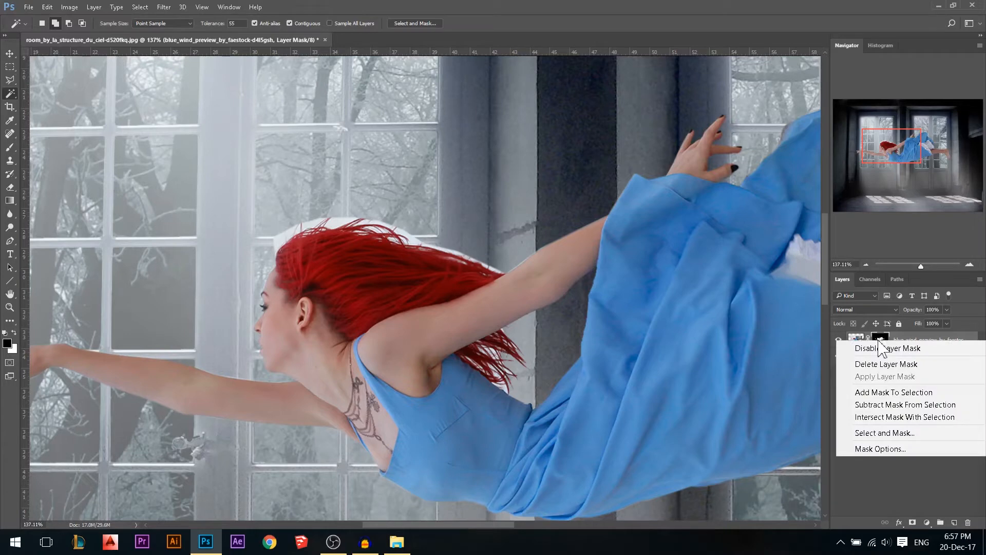
pyautogui.click(885, 433)
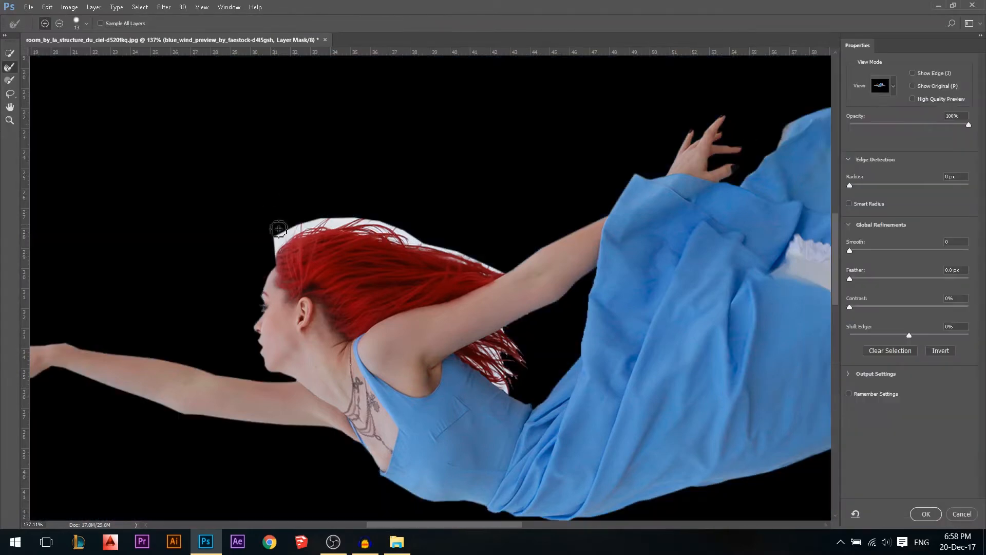
pyautogui.scroll(3, 374, 246)
pyautogui.moveTo(301, 210); pyautogui.dragTo(313, 210)
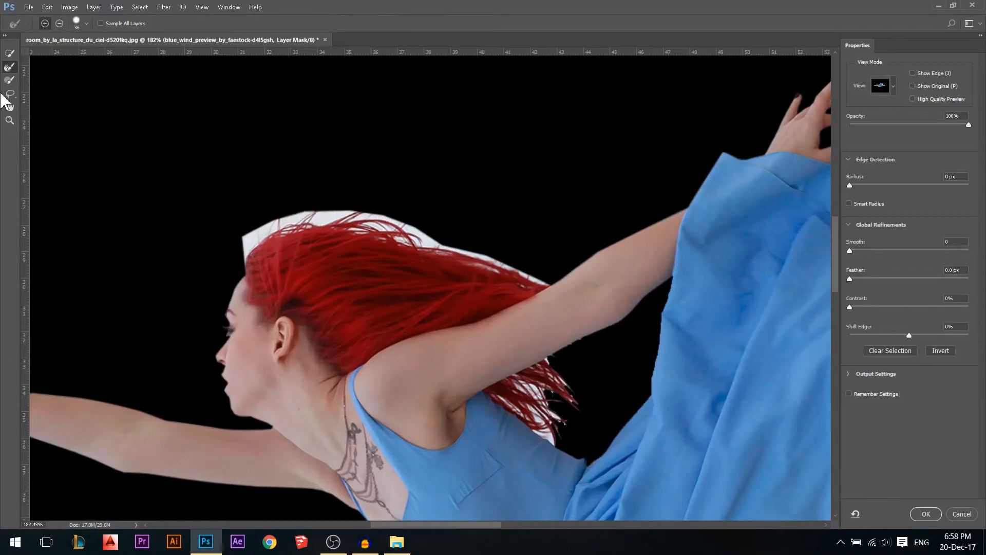
pyautogui.moveTo(234, 237)
pyautogui.mouseDown()
pyautogui.moveTo(246, 217)
pyautogui.moveTo(293, 196)
pyautogui.moveTo(279, 201)
pyautogui.moveTo(374, 205)
pyautogui.moveTo(527, 258)
pyautogui.mouseUp()
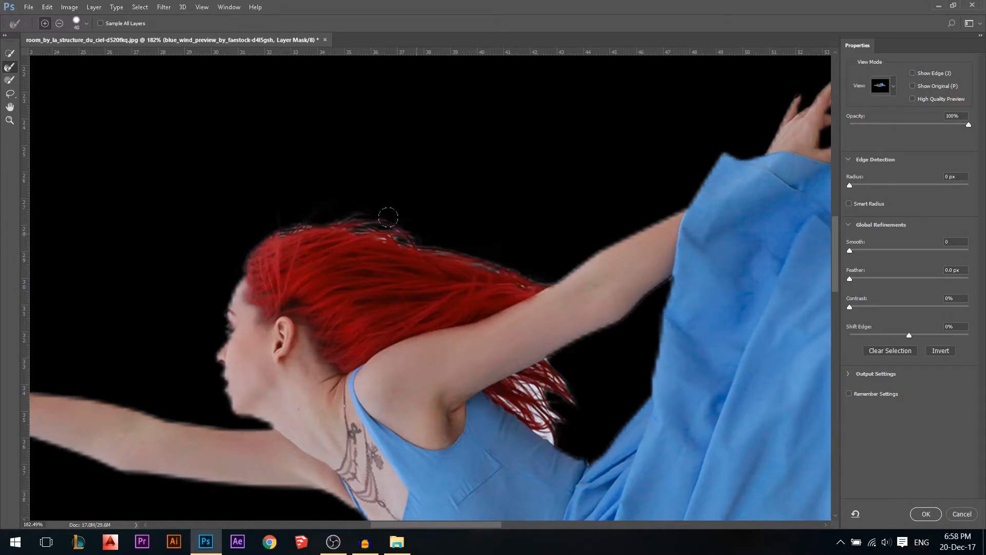
# Refine the hair strands below the rear arm with a smaller refine-edge brush and apply the refined mask
pyautogui.keyDown('alt'); pyautogui.moveTo(571, 409); pyautogui.dragTo(566, 411); pyautogui.keyUp('alt')
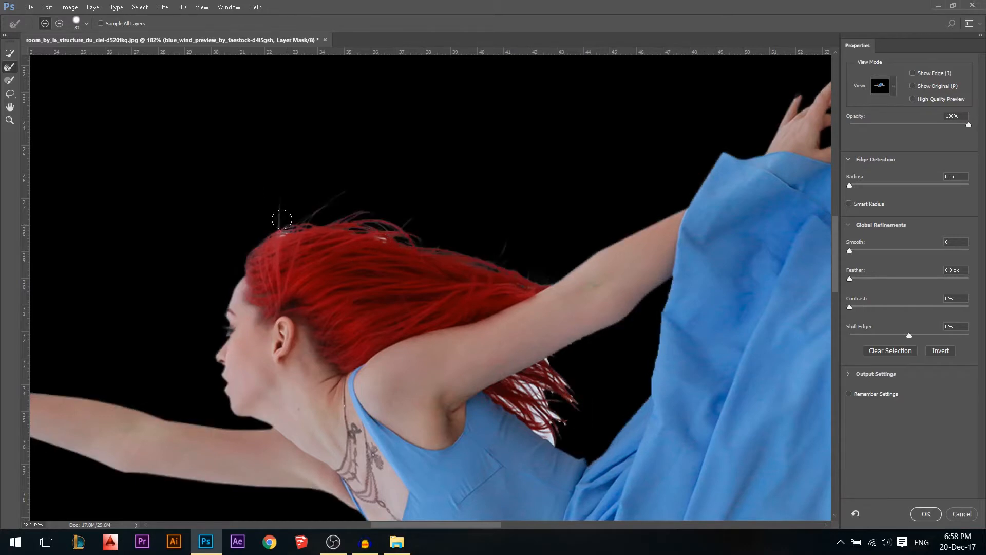
pyautogui.moveTo(554, 366)
pyautogui.mouseDown()
pyautogui.moveTo(525, 388)
pyautogui.moveTo(546, 426)
pyautogui.moveTo(532, 411)
pyautogui.mouseUp()
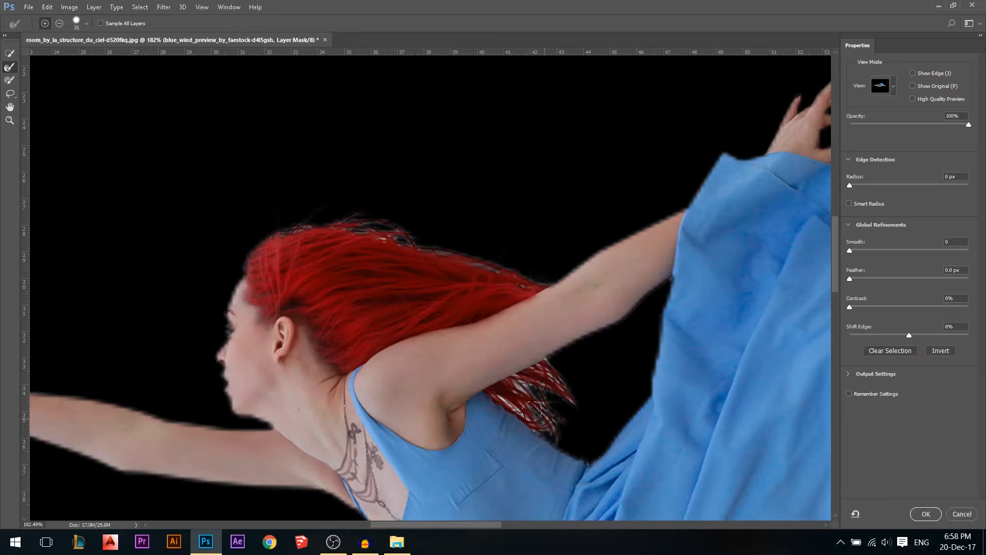
pyautogui.moveTo(539, 405); pyautogui.dragTo(562, 371)
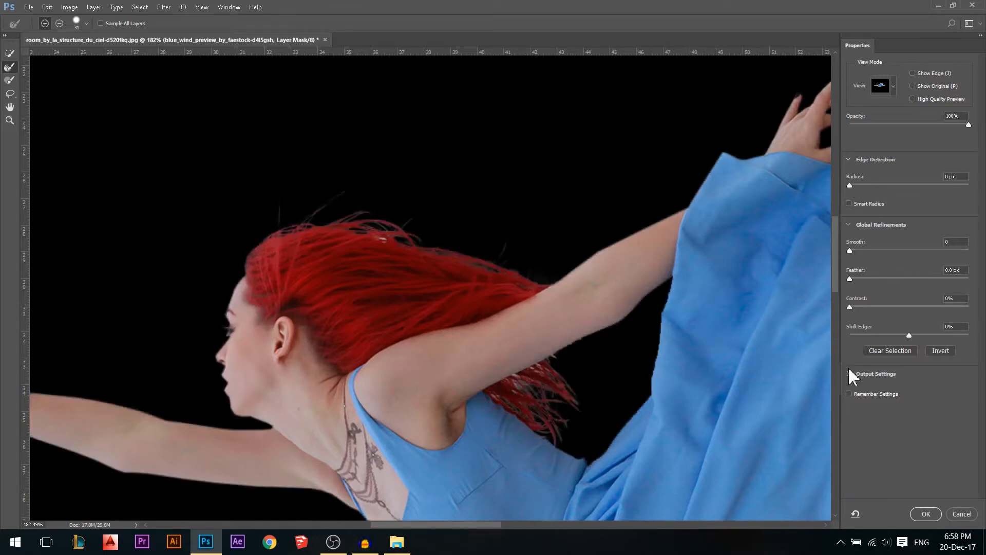
pyautogui.scroll(-5, 515, 238)
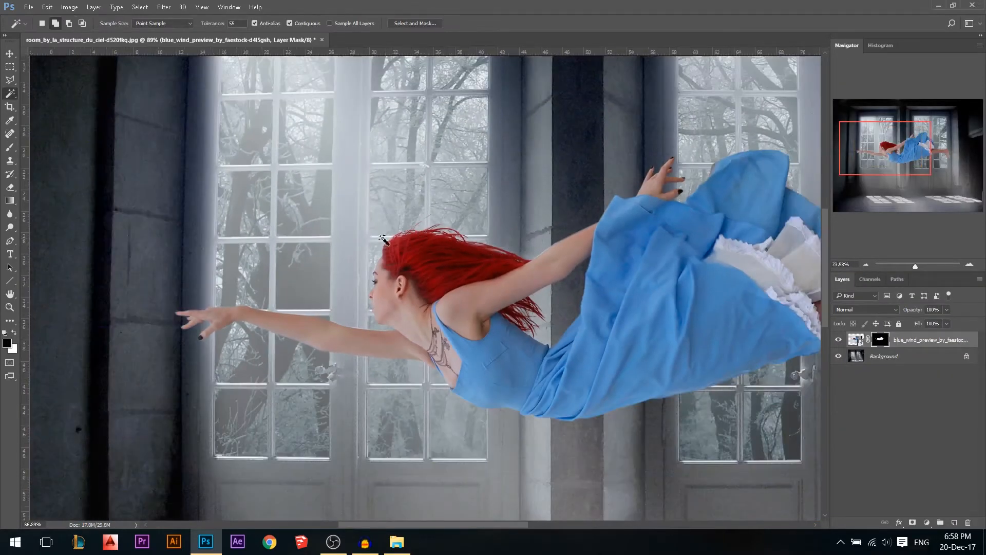
# Move the cut-out woman straight down so she floats in front of the lower part of the two windows
pyautogui.scroll(-4, 383, 239)
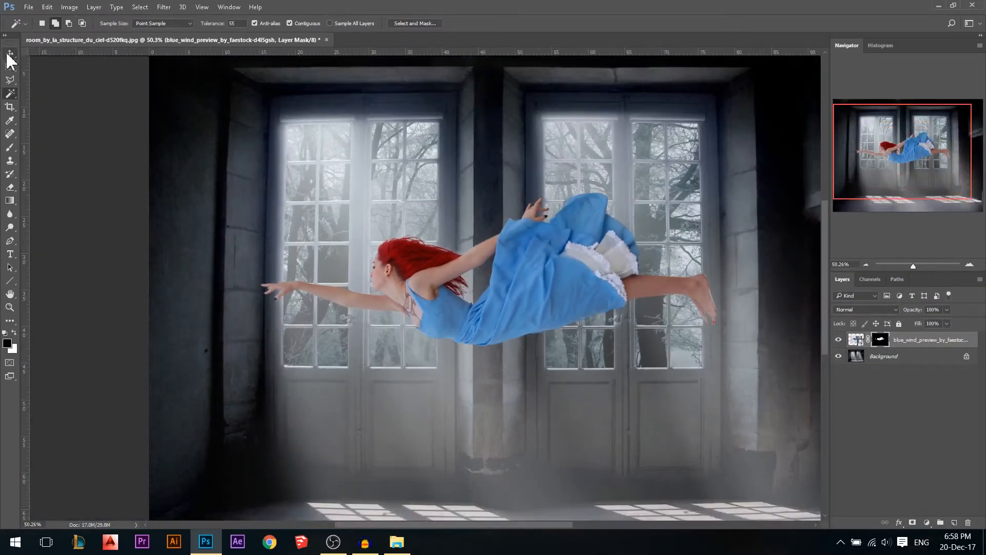
pyautogui.click(10, 54)
pyautogui.scroll(-2, 460, 303)
pyautogui.moveTo(445, 308); pyautogui.dragTo(445, 372)
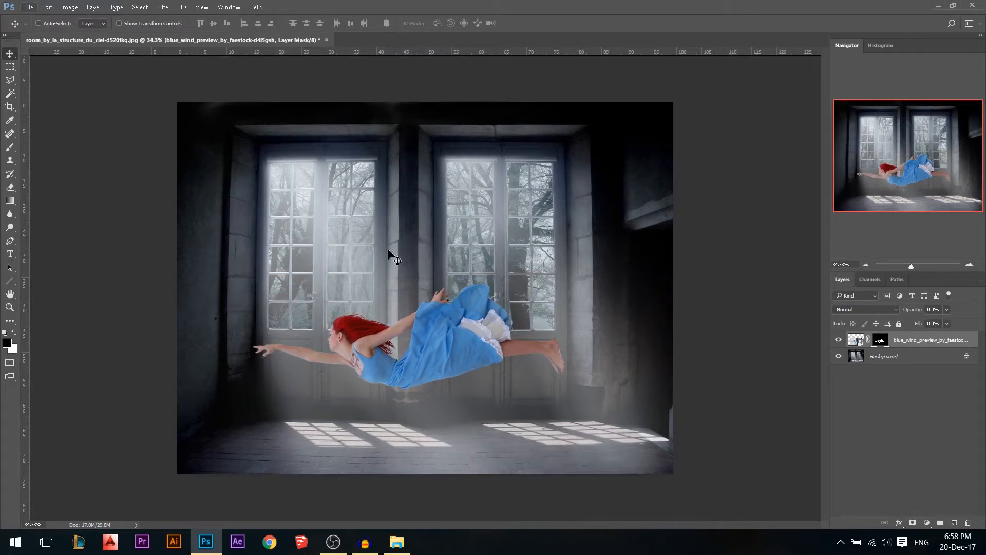
pyautogui.scroll(1, 380, 371)
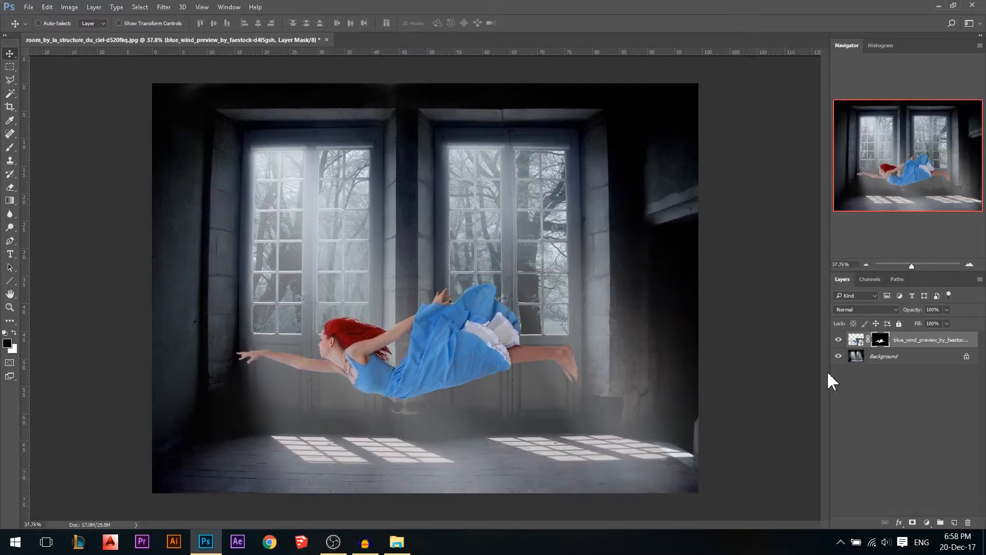
# Add a Curves adjustment layer above the Background and clip it to the Background
pyautogui.click(893, 362)
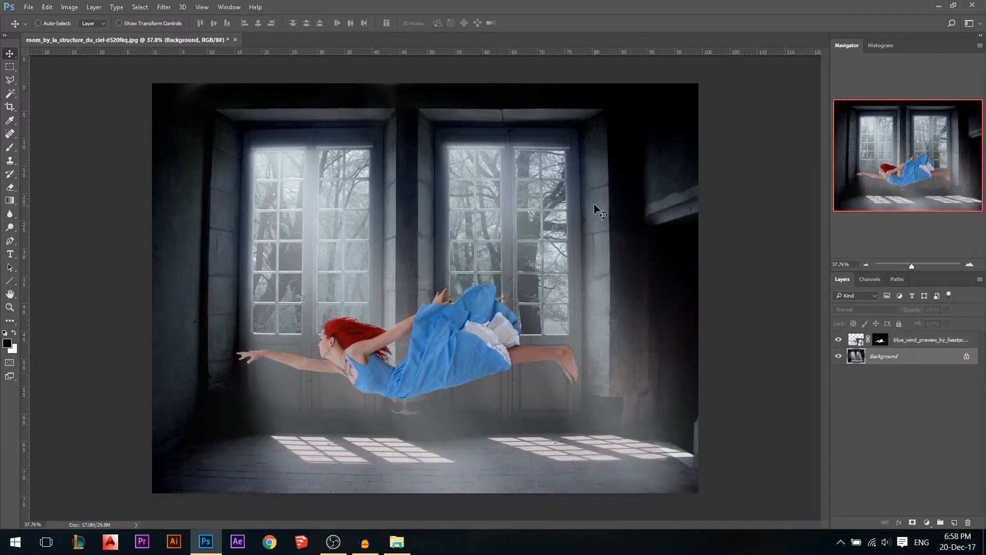
pyautogui.click(927, 522)
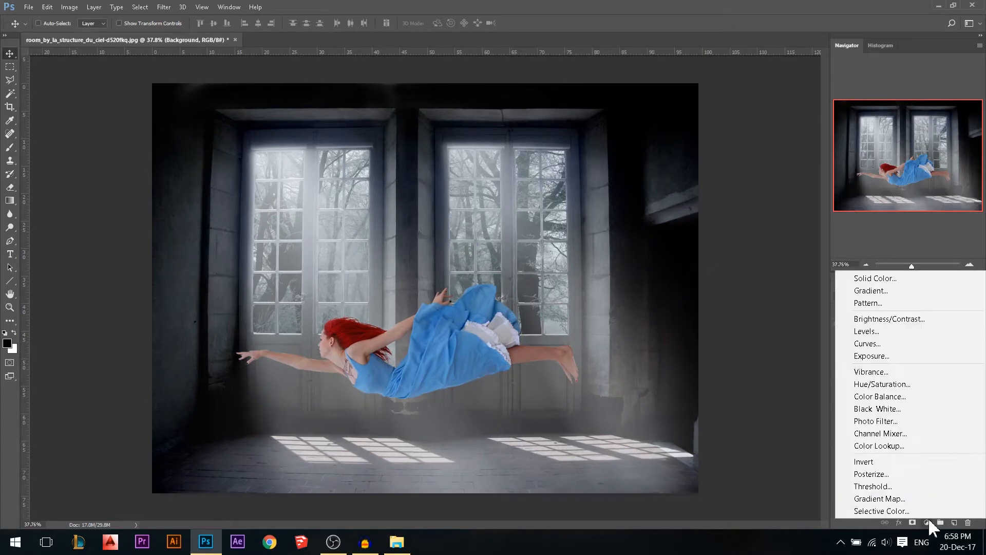
pyautogui.click(899, 351)
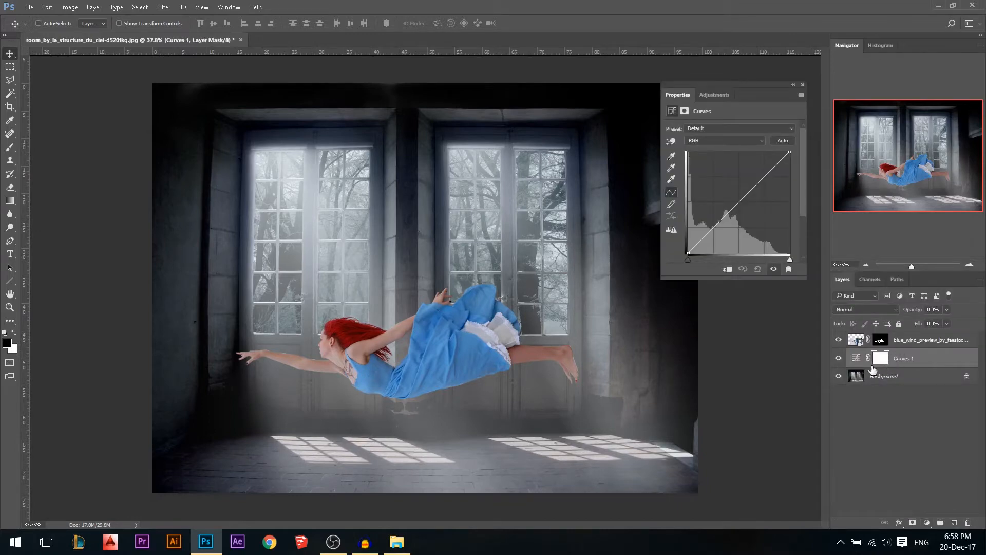
pyautogui.click(727, 271)
# Shift the black point of the Blue curve slightly inward to reduce blue in the room's shadows
pyautogui.click(697, 141)
pyautogui.click(702, 168)
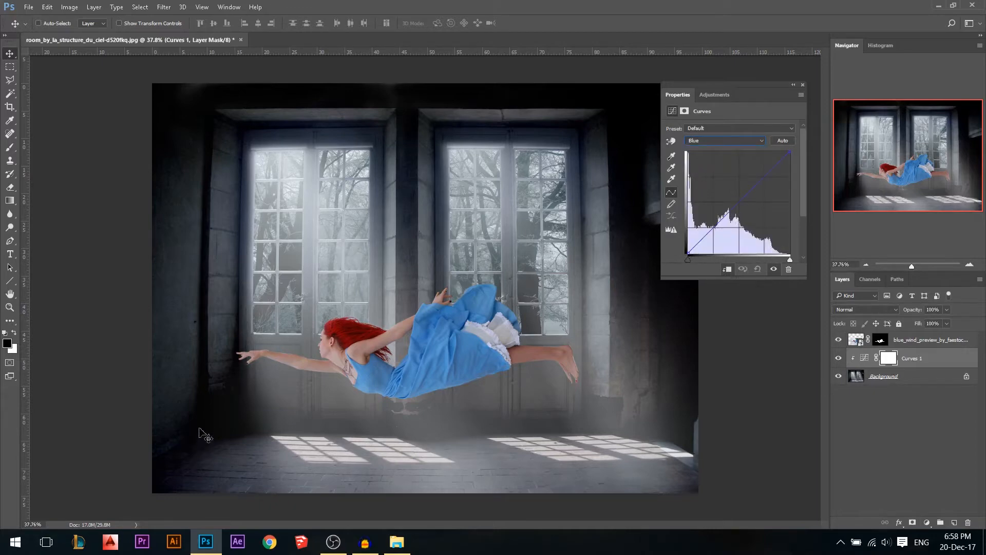
pyautogui.moveTo(688, 258); pyautogui.dragTo(692, 258)
# Raise the Red curve's black point and shift its white point slightly inward to warm the room, and close the curve settings
pyautogui.click(711, 140)
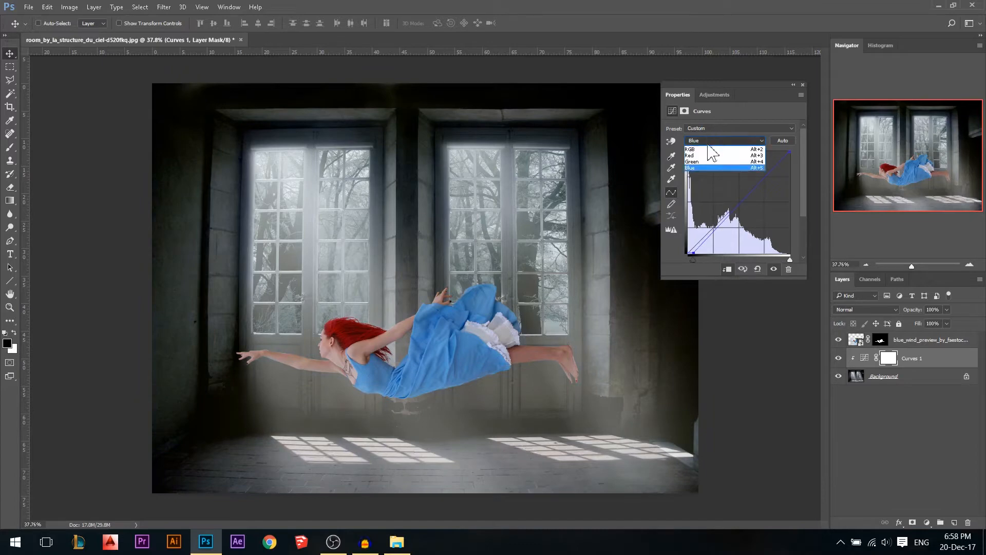
pyautogui.click(705, 156)
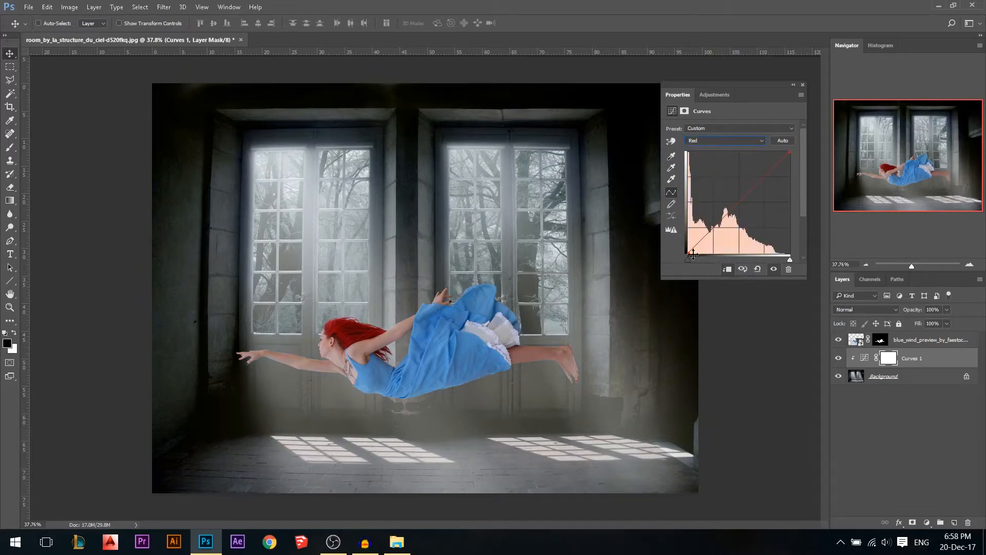
pyautogui.moveTo(689, 254); pyautogui.dragTo(688, 249)
pyautogui.moveTo(787, 153); pyautogui.dragTo(783, 151)
pyautogui.click(803, 85)
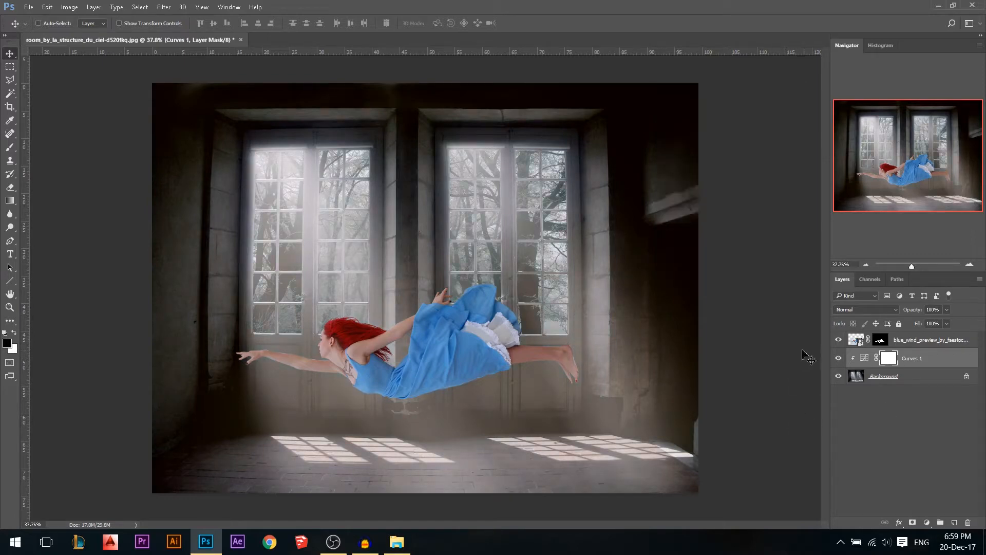
# Hide the woman's layer and add a new empty layer above the Curves adjustment
pyautogui.click(838, 340)
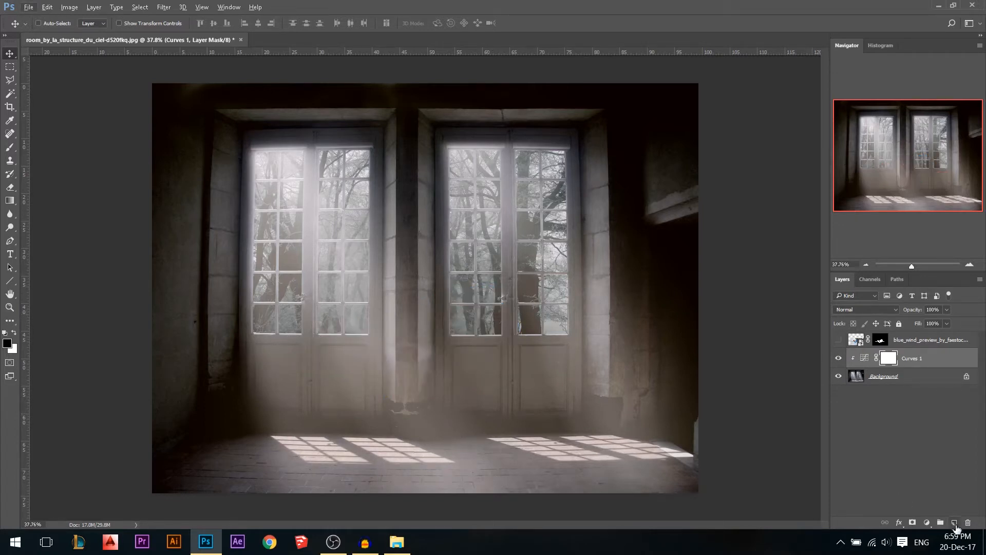
pyautogui.click(954, 523)
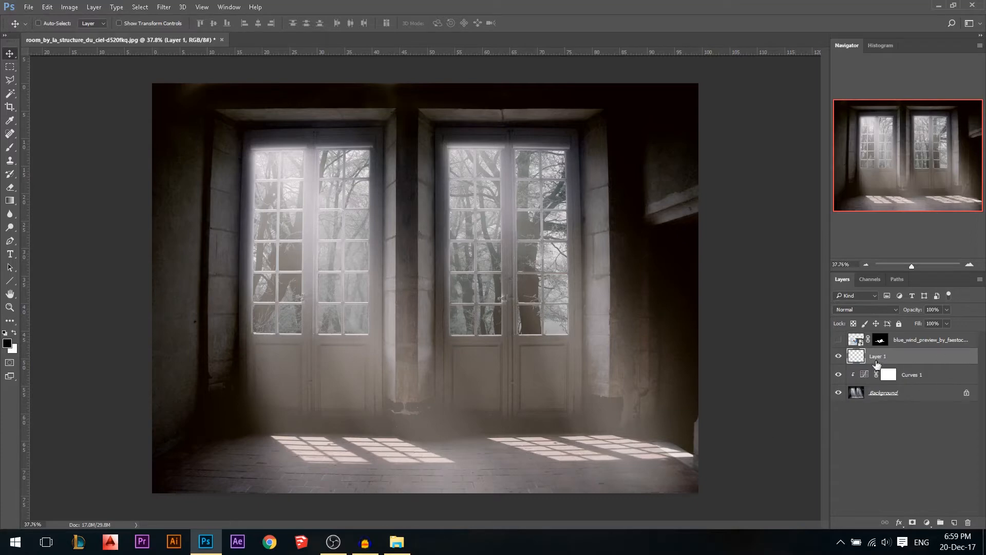
# Set the foreground color to #dddddd and activate the Brush tool
pyautogui.click(14, 332)
pyautogui.click(7, 344)
pyautogui.write('dddddd')
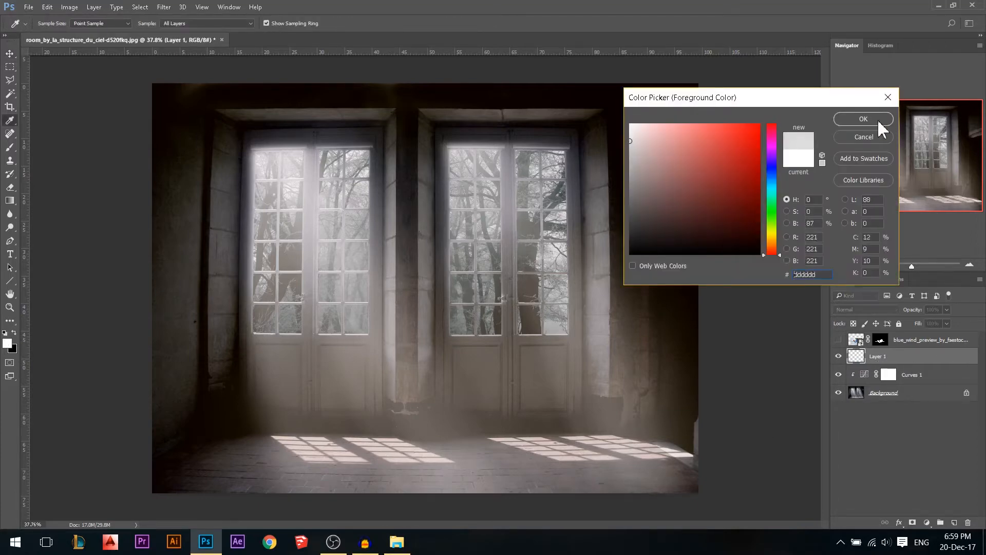
pyautogui.click(877, 119)
pyautogui.click(9, 147)
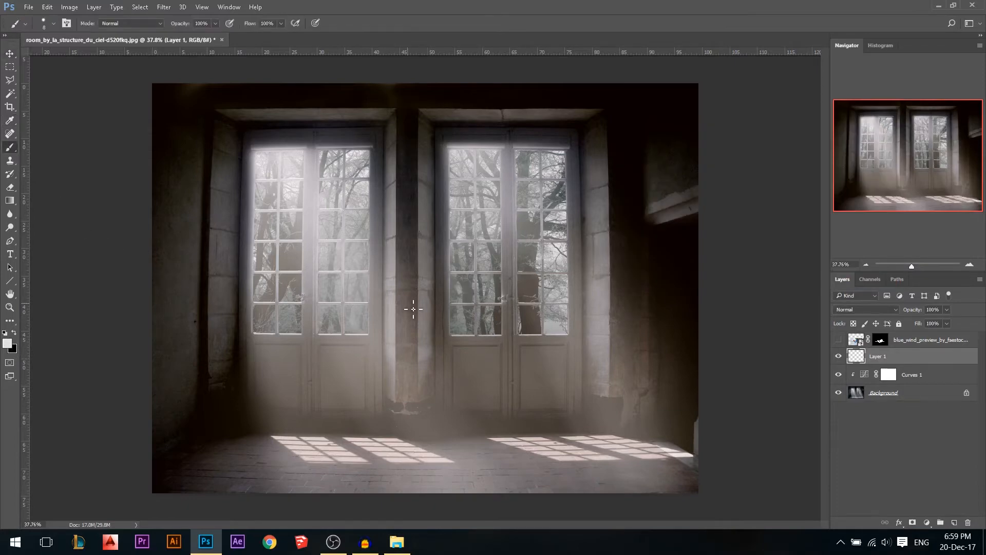
# Choose the 771 px smoke brush tip and stamp smoke at 50% opacity on Layer 1 over the room's right wall and floor
pyautogui.rightClick(540, 394)
pyautogui.moveTo(600, 404); pyautogui.dragTo(599, 417)
pyautogui.click(525, 407)
pyautogui.click(635, 277)
pyautogui.click(566, 328)
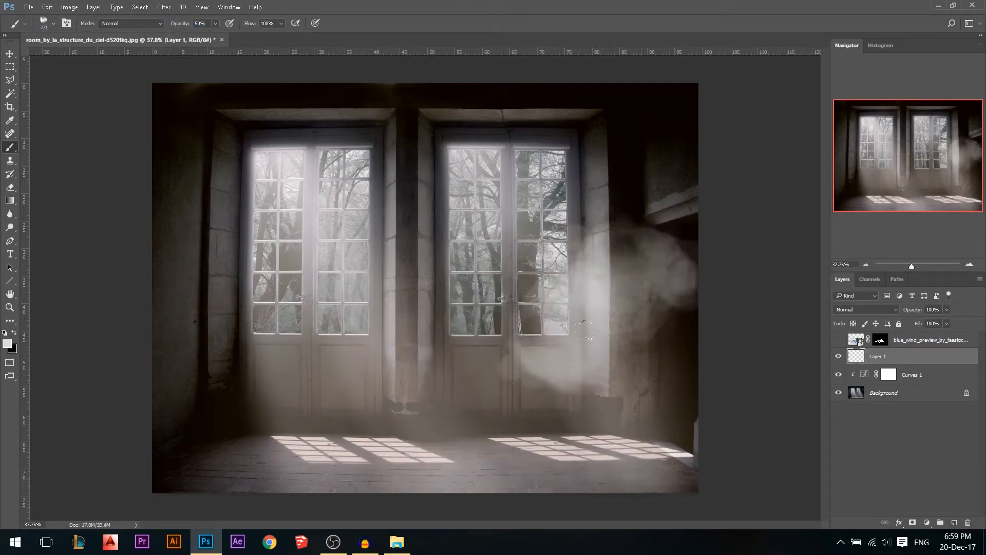
pyautogui.click(633, 384)
pyautogui.click(633, 421)
pyautogui.click(476, 447)
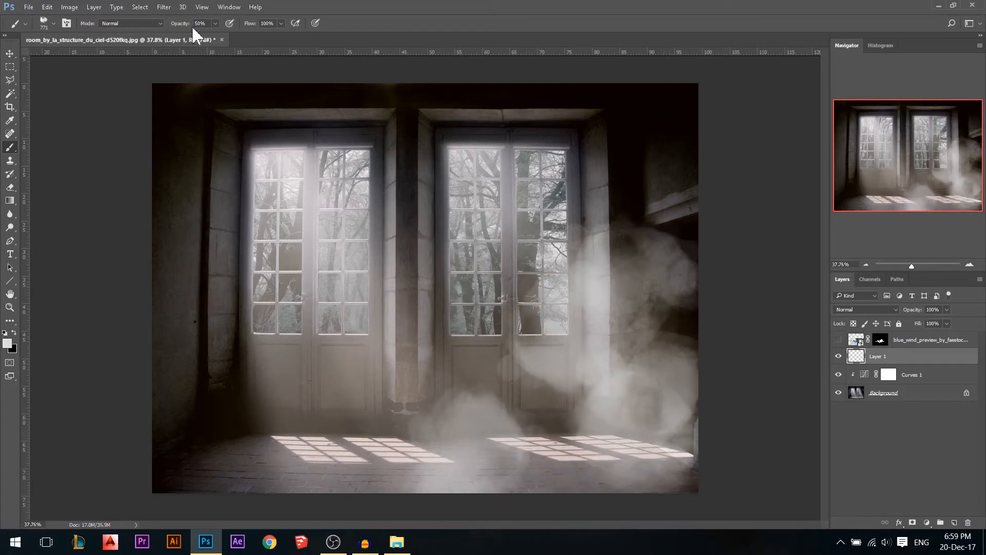
# Stamp fainter smoke, lowering the brush opacity to 24%, across the lower parts of both windows and the floor
pyautogui.click(353, 376)
pyautogui.click(235, 415)
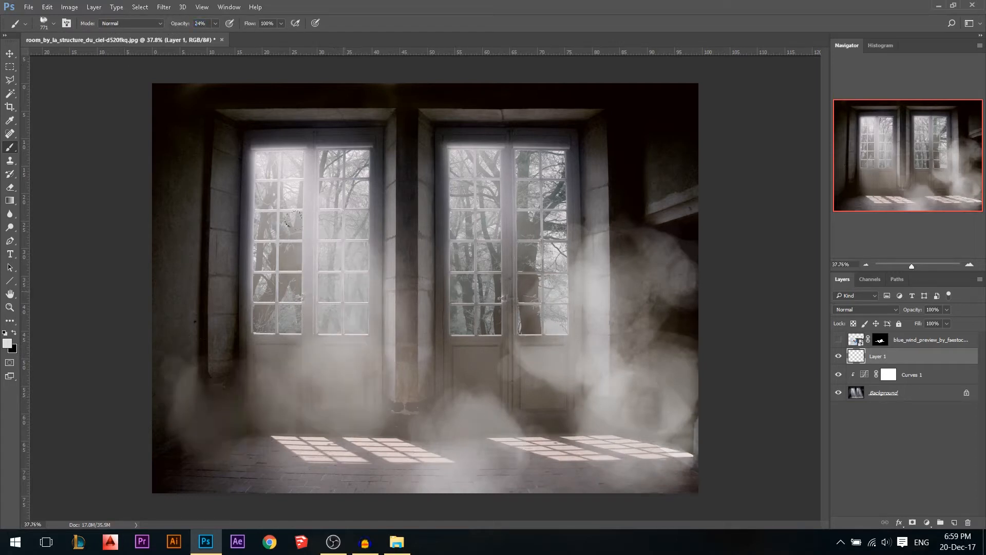
pyautogui.click(320, 316)
pyautogui.click(258, 314)
pyautogui.click(329, 452)
pyautogui.click(282, 427)
pyautogui.click(349, 328)
pyautogui.click(404, 339)
pyautogui.click(453, 401)
pyautogui.click(537, 347)
pyautogui.click(581, 452)
pyautogui.click(547, 354)
pyautogui.click(507, 350)
pyautogui.click(516, 351)
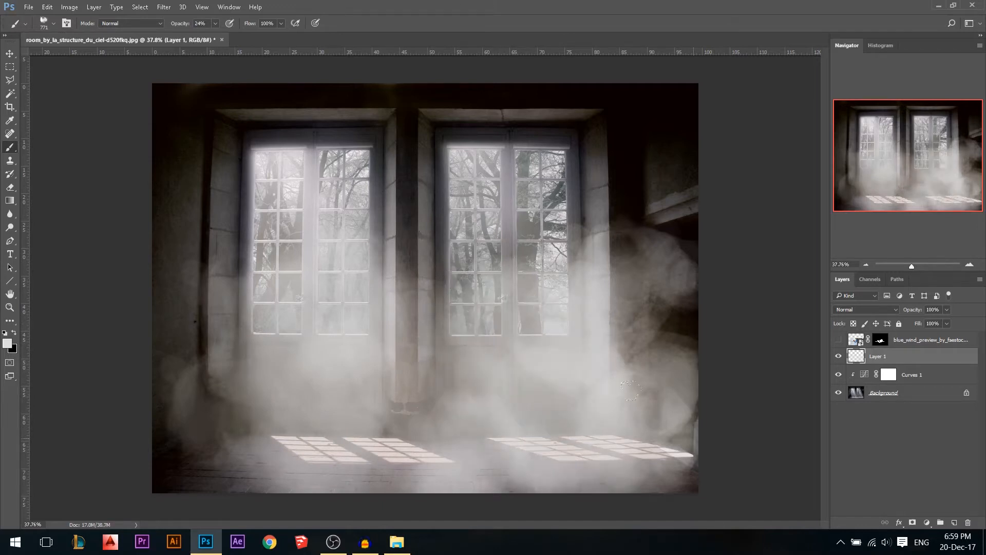
pyautogui.click(471, 284)
# Add a mask to Layer 1 and paint black at 24% opacity to thin the smoke over the walls and around the windows
pyautogui.click(913, 522)
pyautogui.press('x')
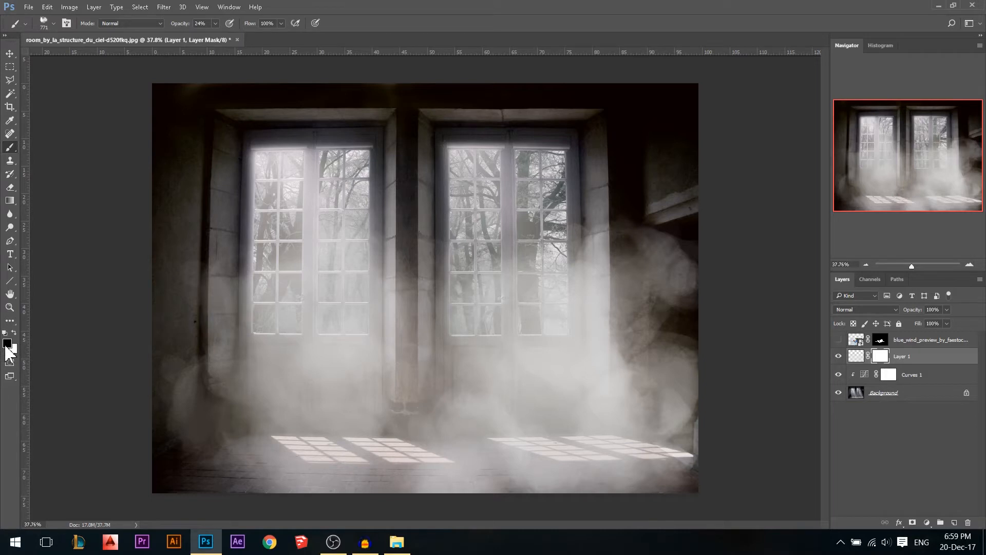
pyautogui.moveTo(181, 280)
pyautogui.mouseDown()
pyautogui.moveTo(239, 401)
pyautogui.moveTo(141, 254)
pyautogui.moveTo(310, 402)
pyautogui.mouseUp()
pyautogui.moveTo(635, 252)
pyautogui.mouseDown()
pyautogui.moveTo(677, 354)
pyautogui.moveTo(629, 272)
pyautogui.moveTo(668, 375)
pyautogui.moveTo(606, 288)
pyautogui.mouseUp()
pyautogui.moveTo(465, 242); pyautogui.dragTo(469, 396)
pyautogui.moveTo(466, 308)
pyautogui.mouseDown()
pyautogui.moveTo(475, 442)
pyautogui.moveTo(282, 389)
pyautogui.mouseUp()
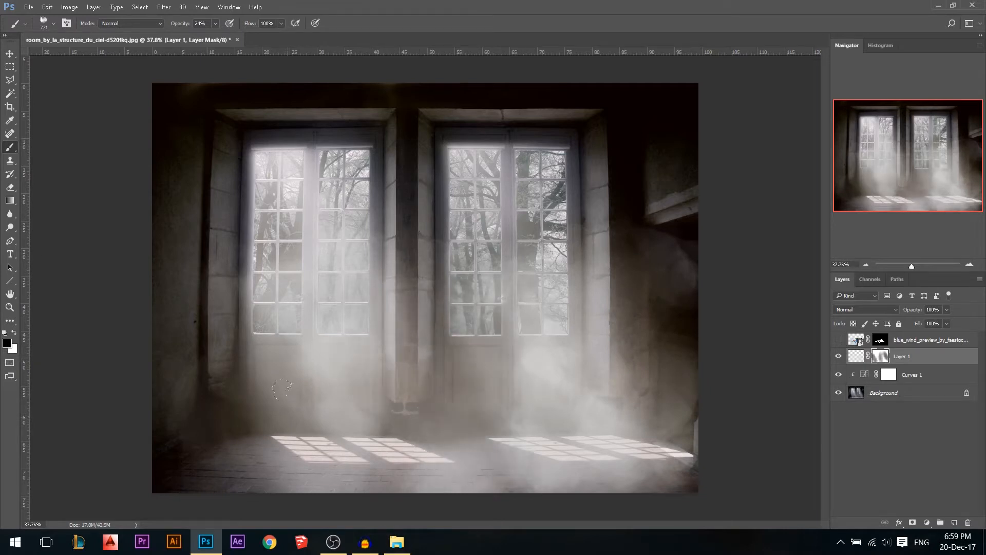
pyautogui.click(10, 53)
pyautogui.moveTo(425, 346); pyautogui.dragTo(316, 336)
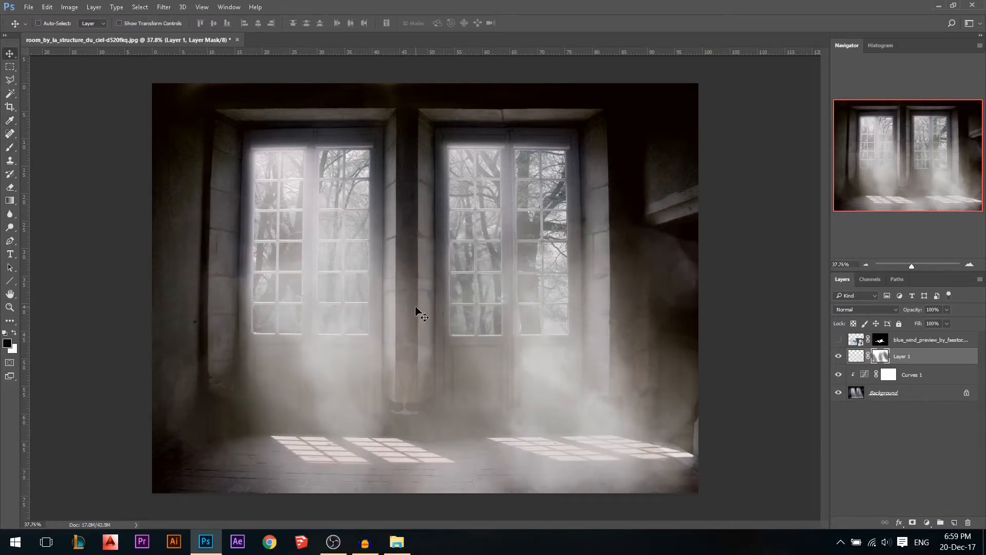
# Add a new layer above Layer 1 and outline a polygonal light beam from each window down past the floor's edge
pyautogui.click(954, 523)
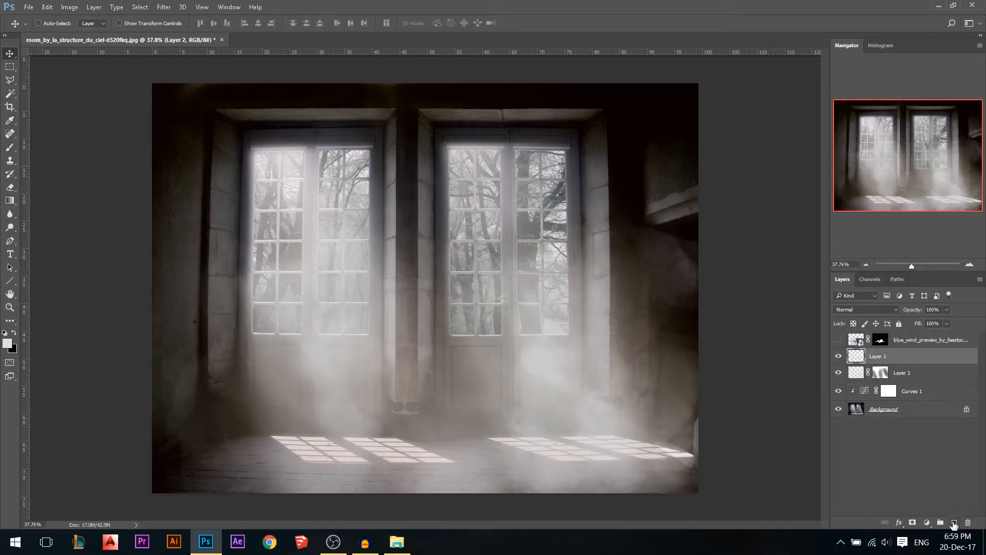
pyautogui.click(10, 80)
pyautogui.click(250, 151)
pyautogui.click(208, 510)
pyautogui.click(413, 510)
pyautogui.doubleClick(384, 130)
pyautogui.click(435, 131)
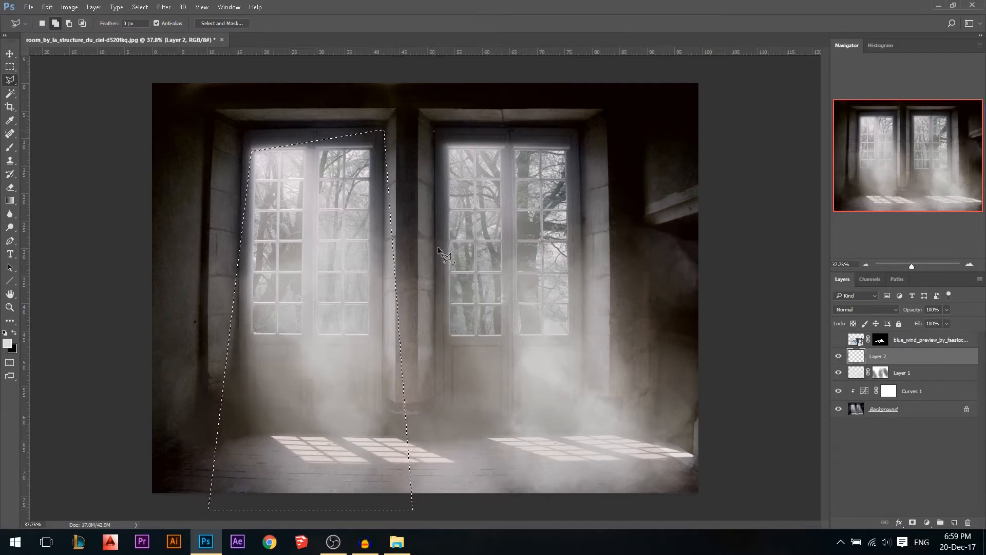
pyautogui.click(429, 502)
pyautogui.click(694, 502)
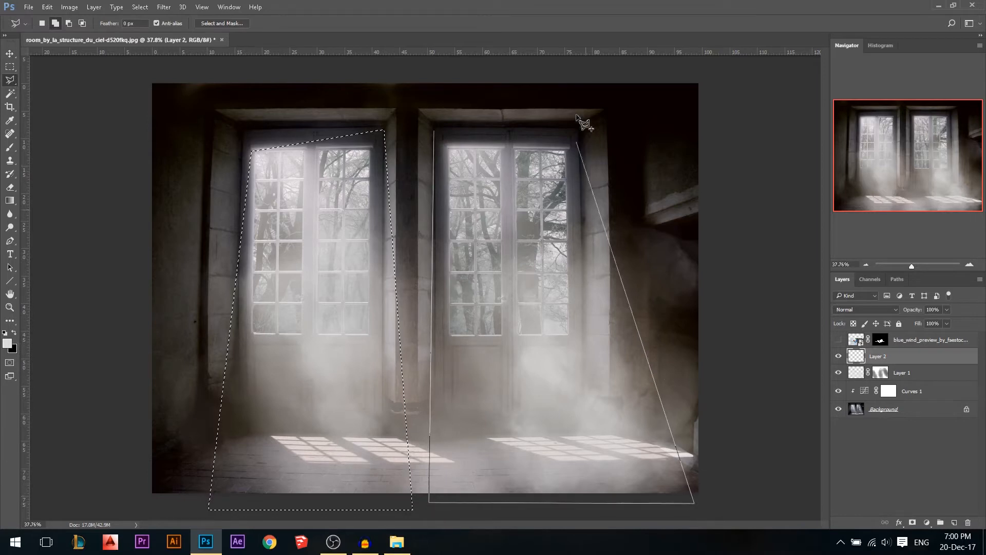
pyautogui.doubleClick(579, 126)
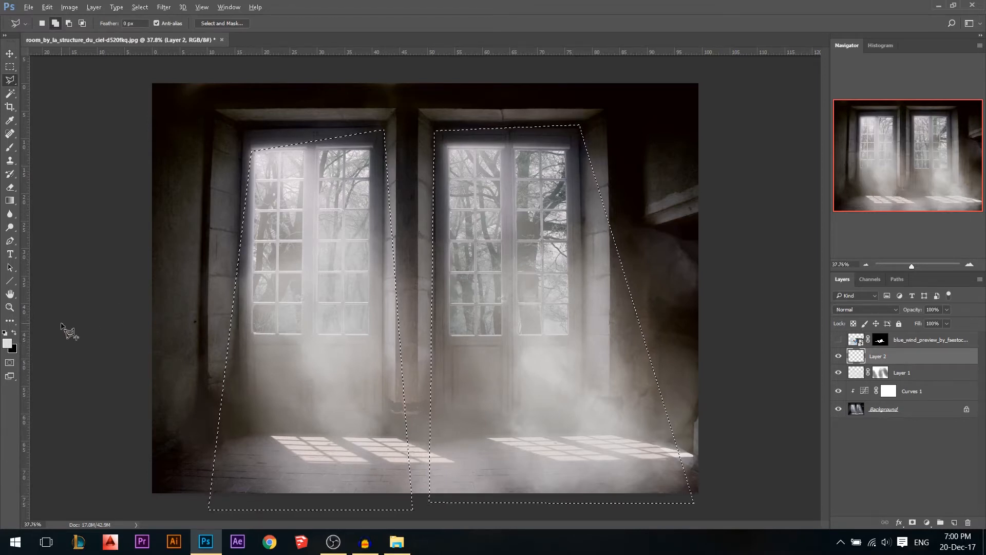
# Fill both light-beam selections with the #dddddd foreground color and deselect
pyautogui.click(8, 343)
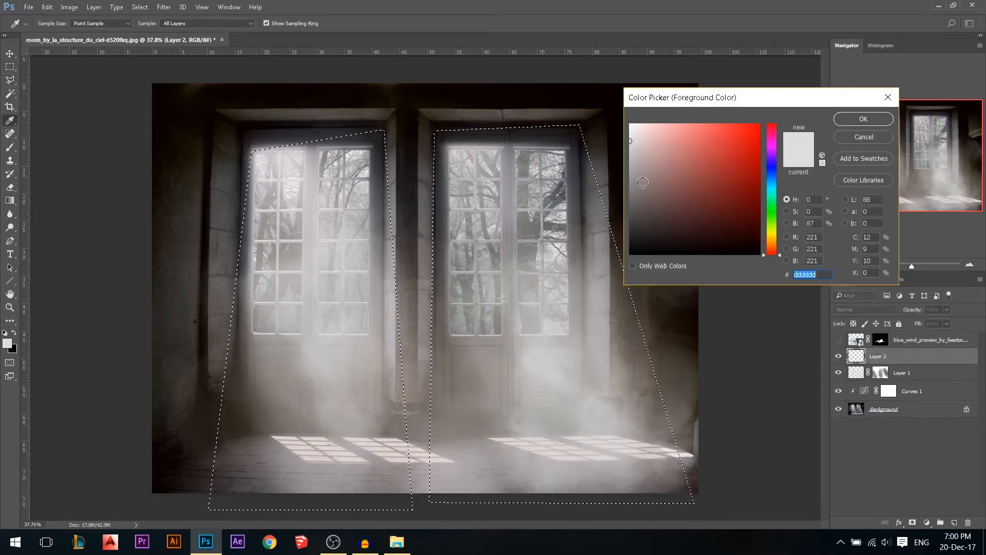
pyautogui.click(863, 119)
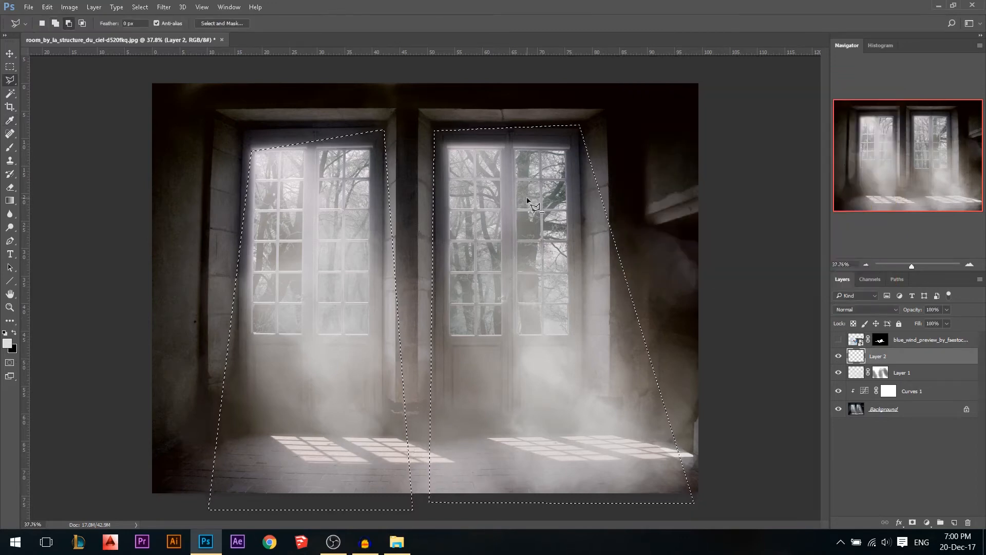
pyautogui.hotkey('alt', 'BackSpace')
pyautogui.hotkey('ctrl', 'd')
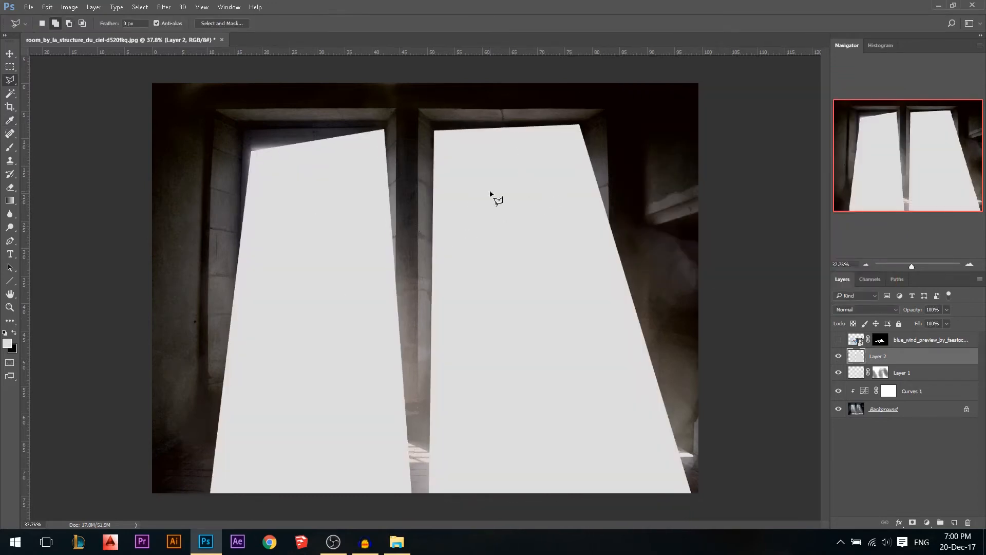
# Soften the filled light beams with a Gaussian Blur of 37.4 pixels radius
pyautogui.click(164, 9)
pyautogui.moveTo(267, 148)
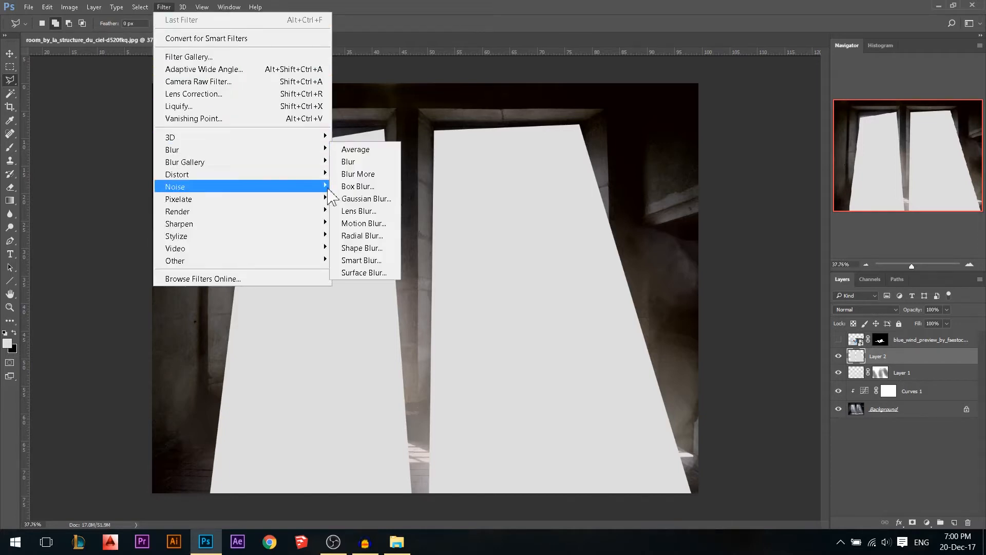
pyautogui.click(347, 197)
pyautogui.moveTo(647, 241); pyautogui.dragTo(679, 241)
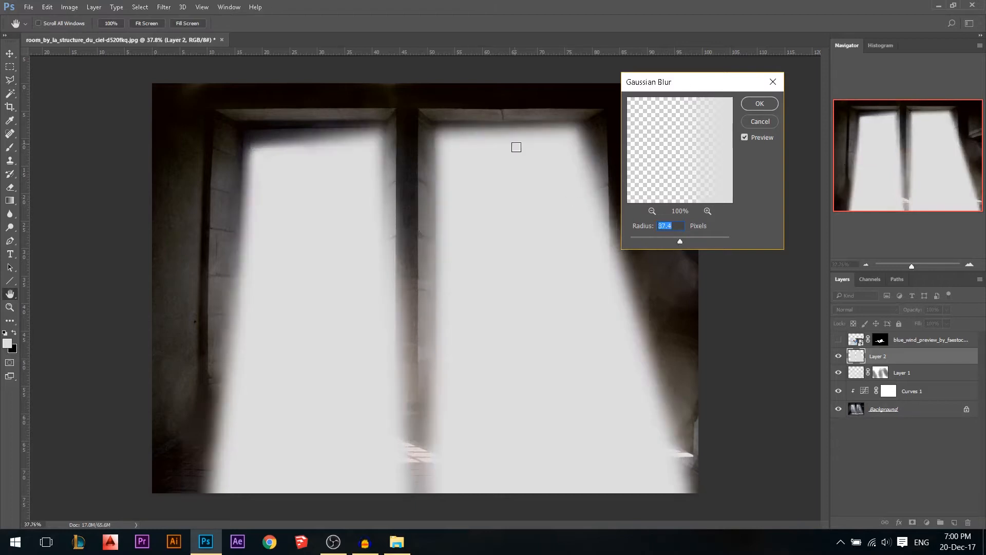
pyautogui.click(760, 103)
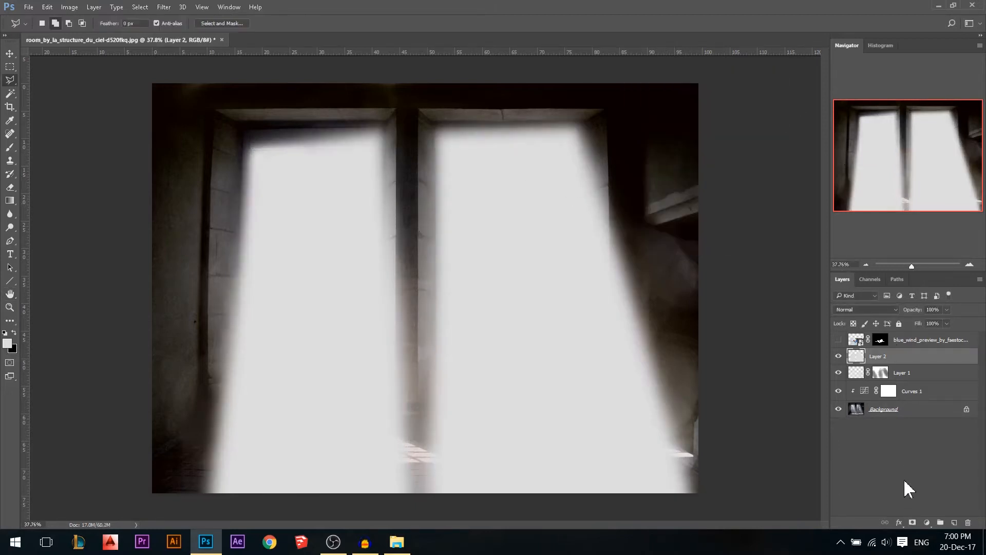
# Add a mask to Layer 2 and render a cloud pattern into it
pyautogui.click(913, 523)
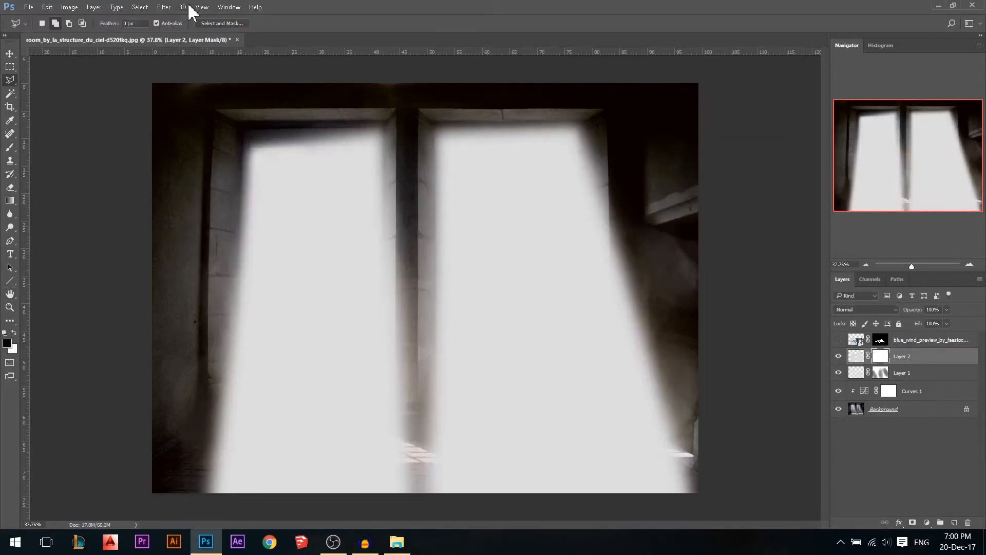
pyautogui.click(160, 8)
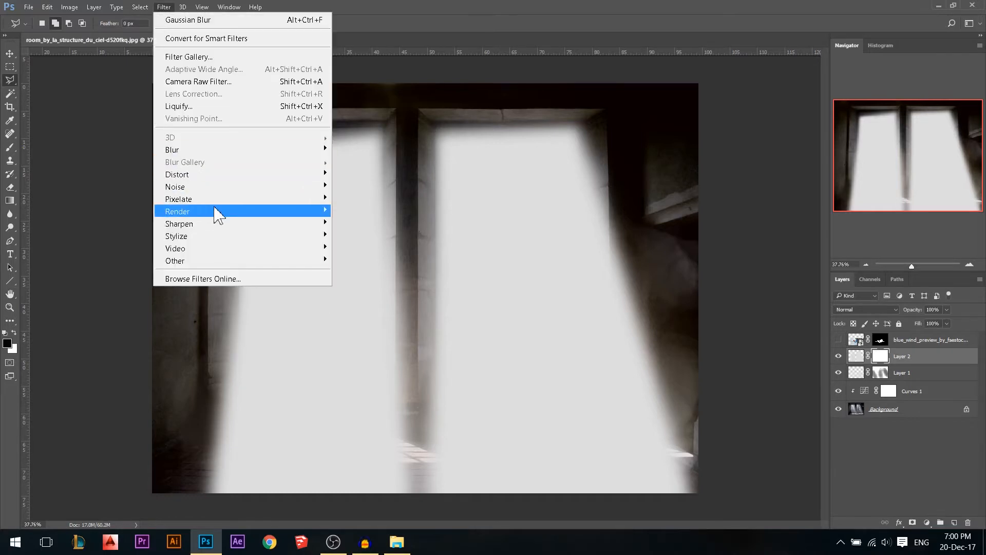
pyautogui.click(354, 259)
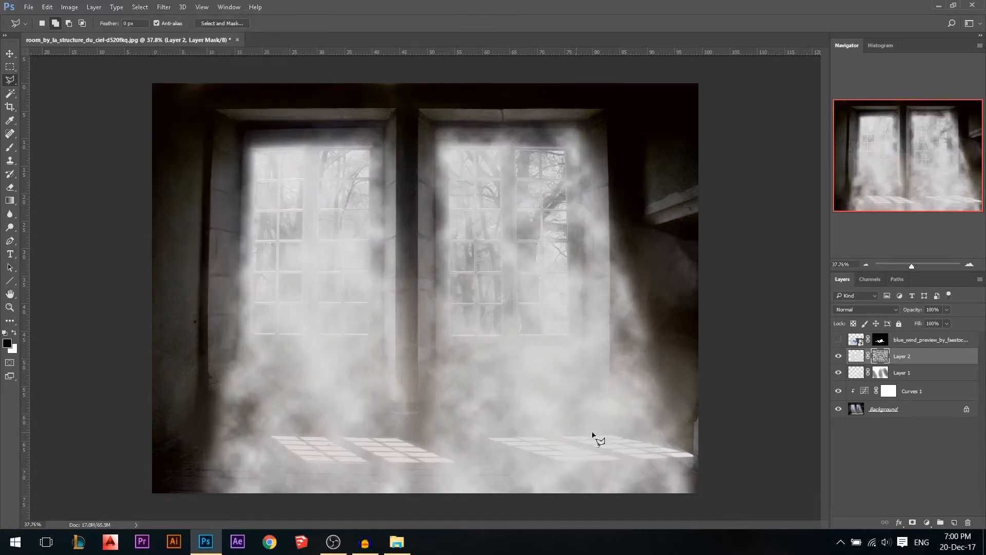
# Hide Layer 1 and scale Layer 2 with its cloud mask up proportionally to 274.57%
pyautogui.click(839, 373)
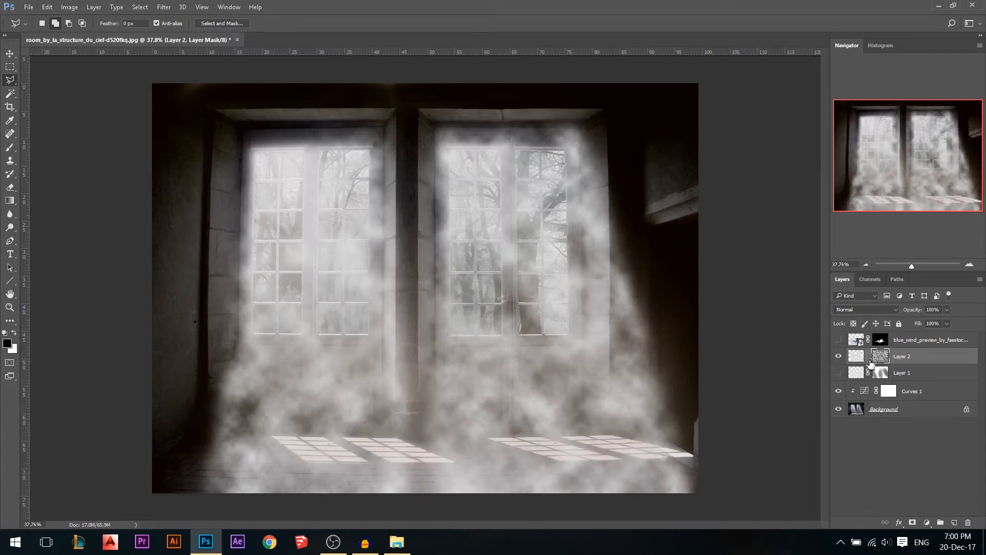
pyautogui.hotkey('ctrl', 't')
pyautogui.hotkey('ctrl', '-')
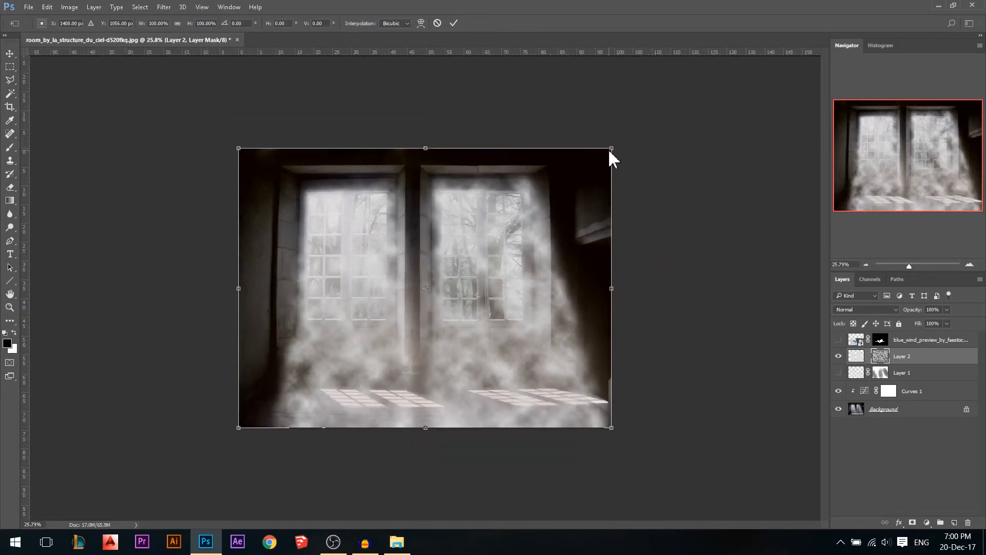
pyautogui.moveTo(627, 146); pyautogui.dragTo(714, 72)
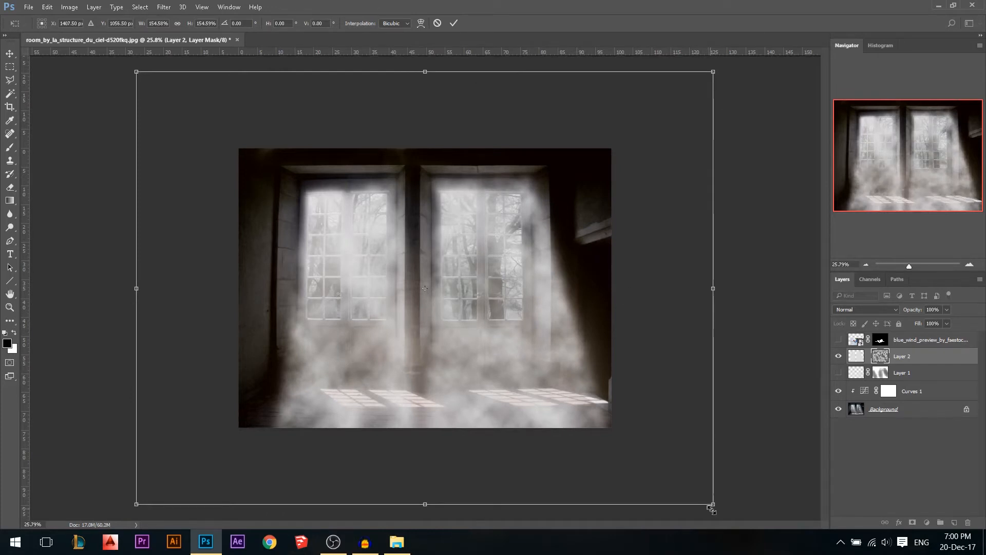
pyautogui.moveTo(711, 506); pyautogui.dragTo(748, 539)
pyautogui.scroll(-1, 395, 273)
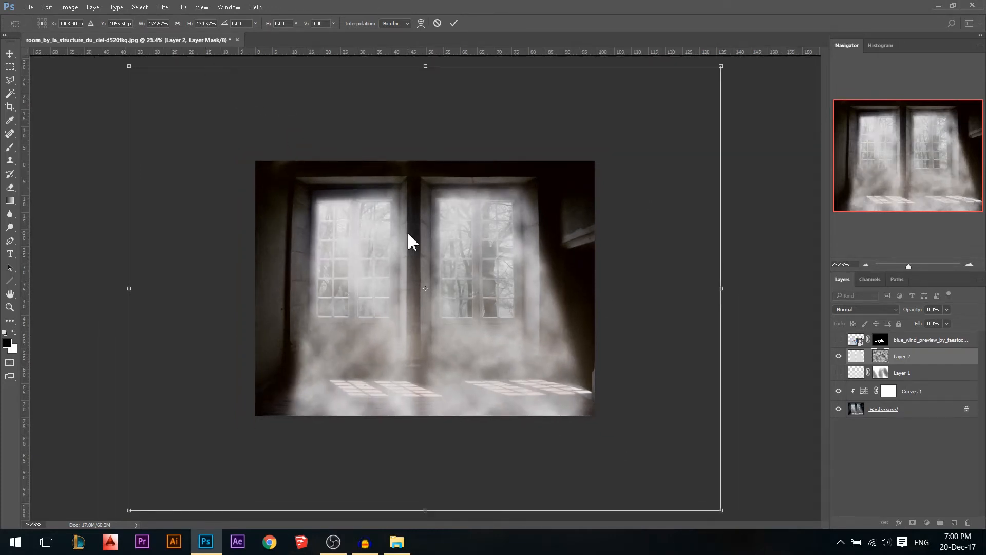
pyautogui.scroll(3, 433, 271)
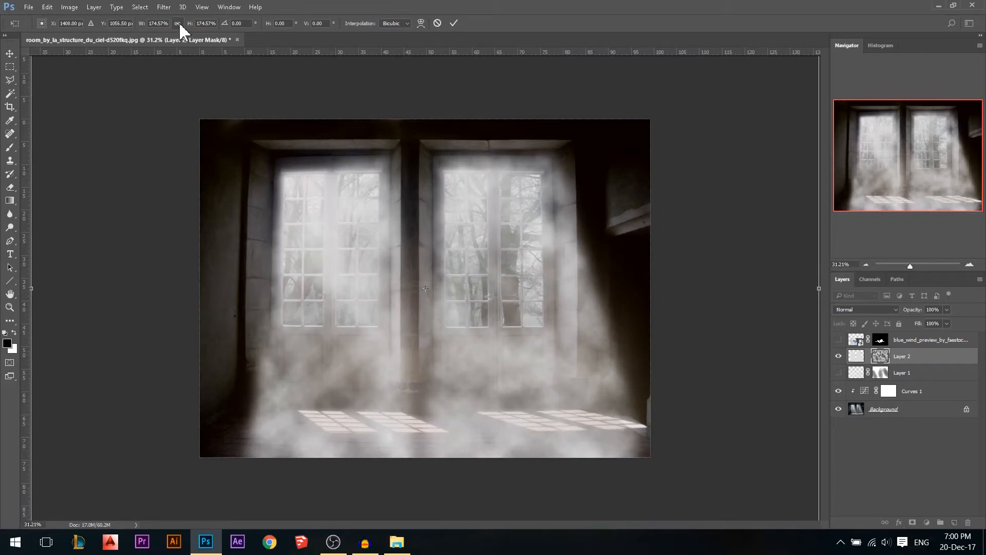
pyautogui.moveTo(191, 25)
pyautogui.mouseDown()
pyautogui.moveTo(208, 24)
pyautogui.moveTo(194, 26)
pyautogui.mouseUp()
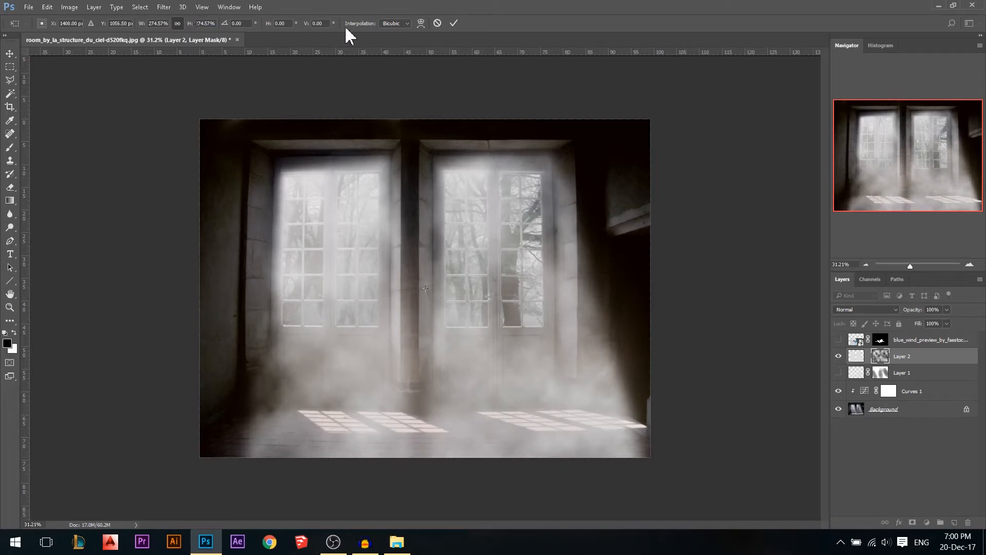
pyautogui.click(450, 23)
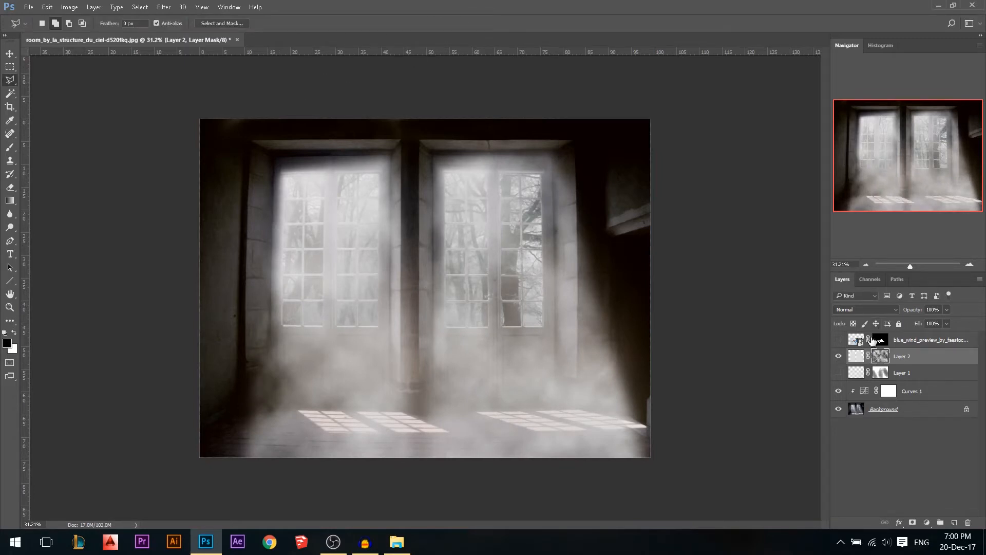
# Lower Layer 2's opacity to about 30% and show Layer 1 again
pyautogui.moveTo(899, 315); pyautogui.dragTo(883, 316)
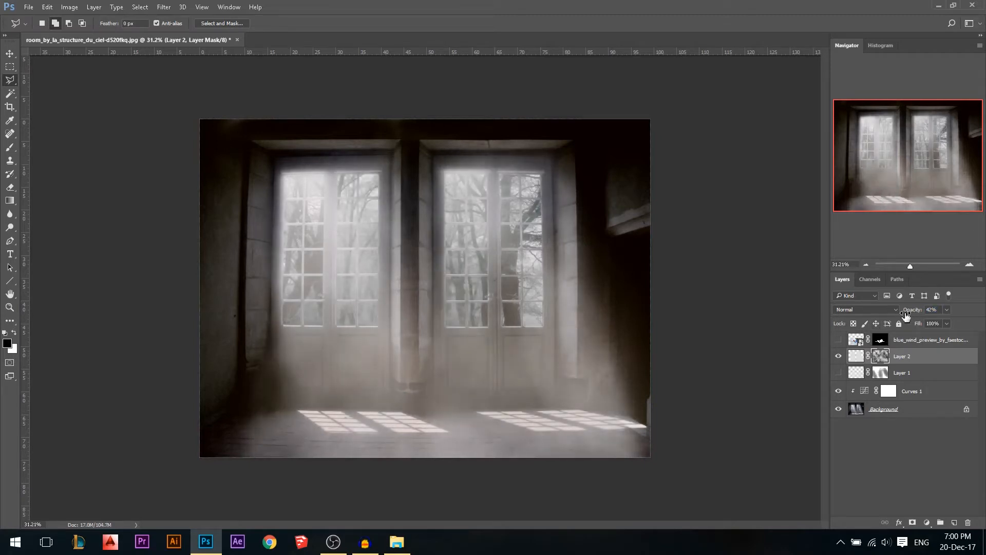
pyautogui.moveTo(924, 312); pyautogui.dragTo(918, 312)
pyautogui.click(838, 372)
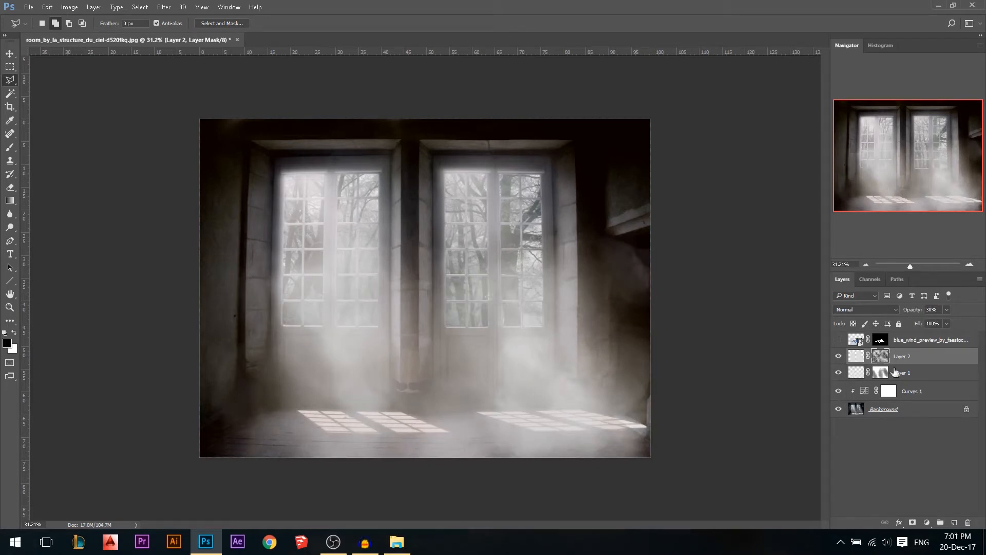
# Merge Layer 1 and Layer 2, set the merged layer's opacity to 50%, and compare the room with and without it
pyautogui.keyDown('ctrl'); pyautogui.click(921, 373); pyautogui.keyUp('ctrl')
pyautogui.scroll(1, 453, 320)
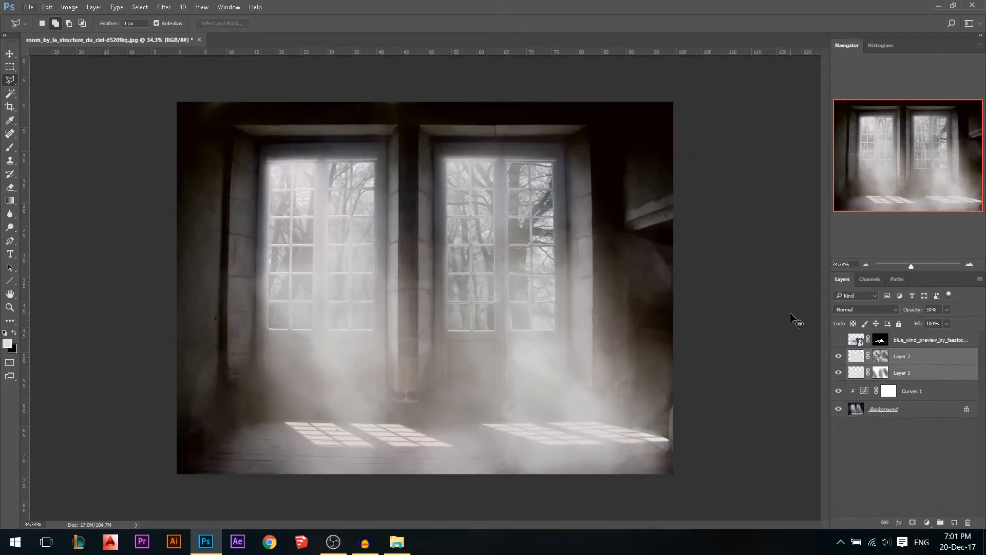
pyautogui.hotkey('ctrl', 'e')
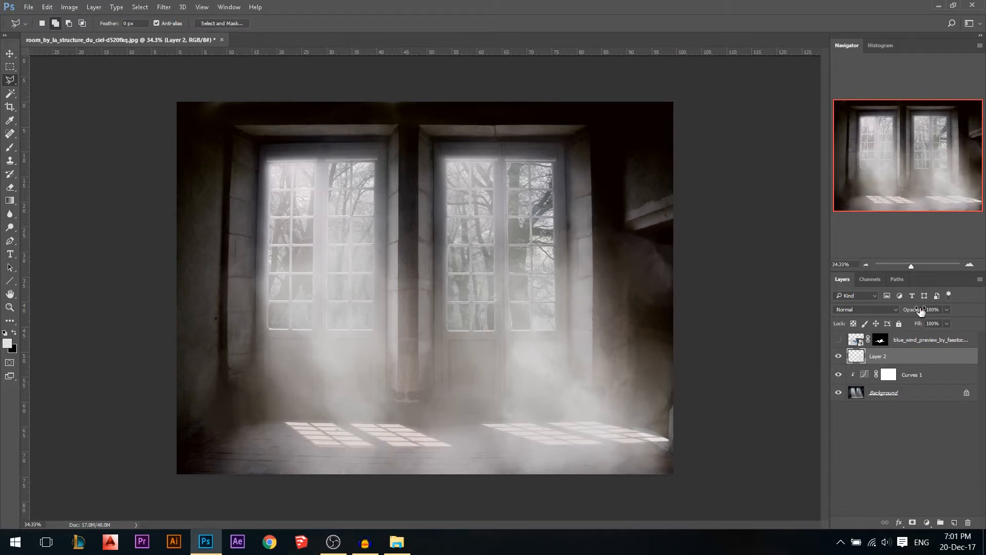
pyautogui.moveTo(920, 311)
pyautogui.mouseDown()
pyautogui.moveTo(910, 312)
pyautogui.moveTo(919, 322)
pyautogui.moveTo(910, 315)
pyautogui.mouseUp()
pyautogui.click(839, 360)
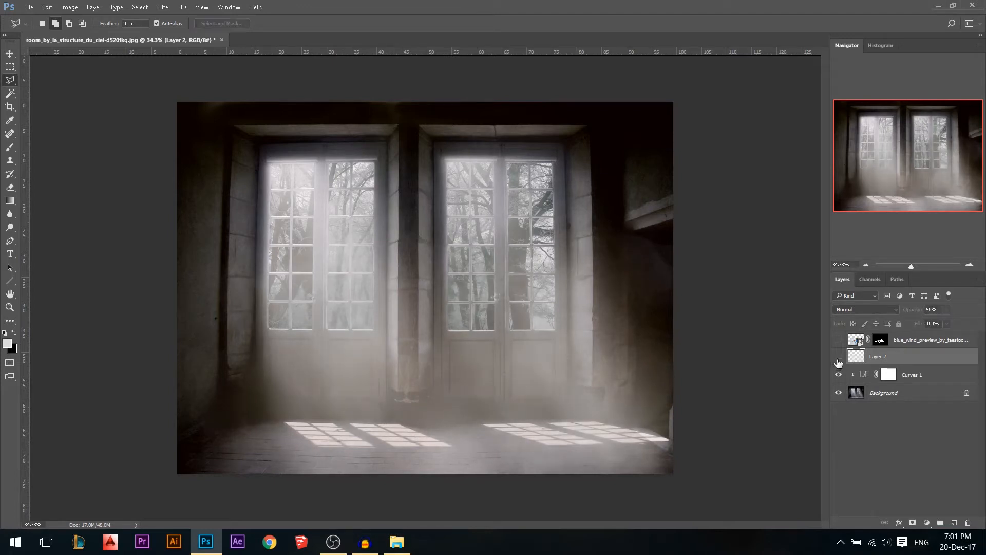
pyautogui.click(839, 360)
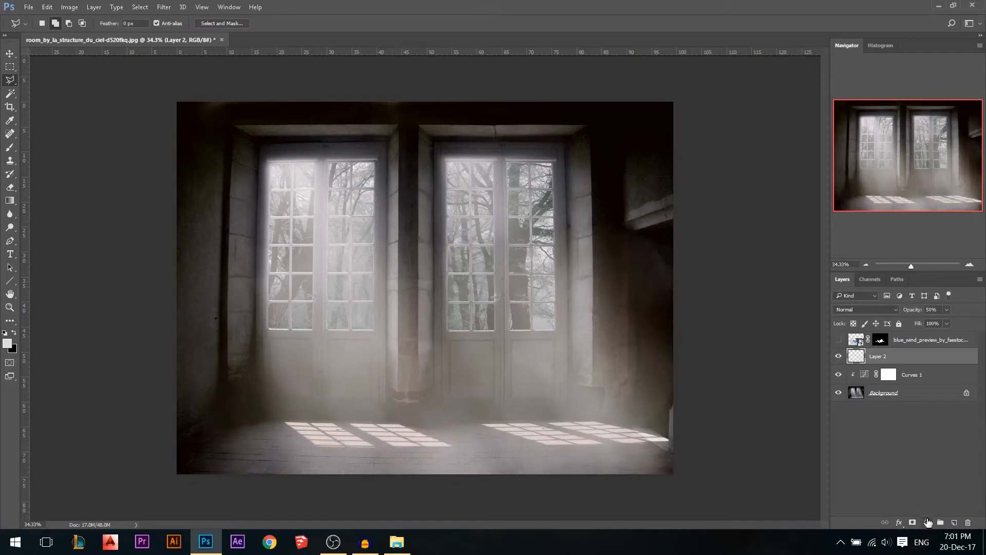
# Add a Hue/Saturation adjustment above the merged smoke layer and clip it to that layer
pyautogui.click(927, 521)
pyautogui.click(905, 321)
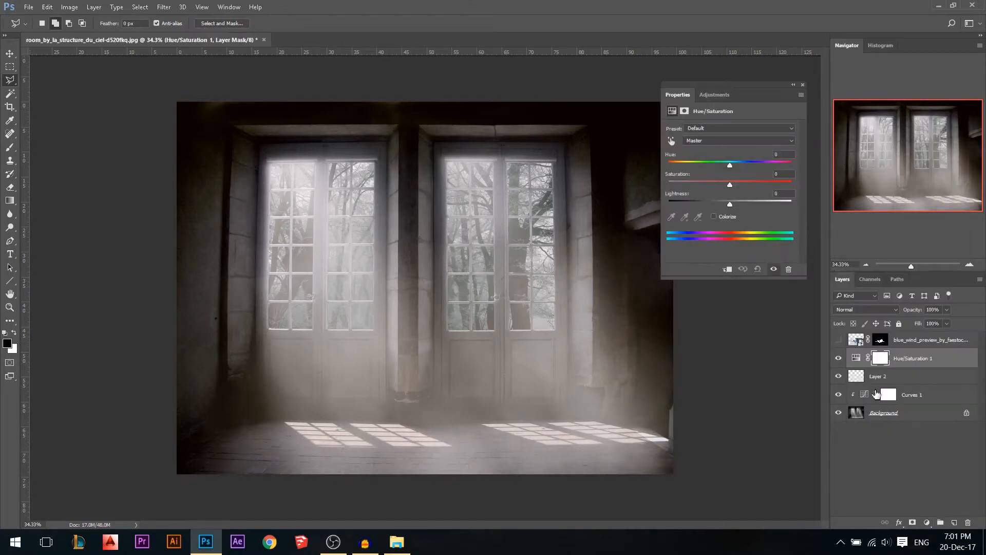
pyautogui.click(729, 271)
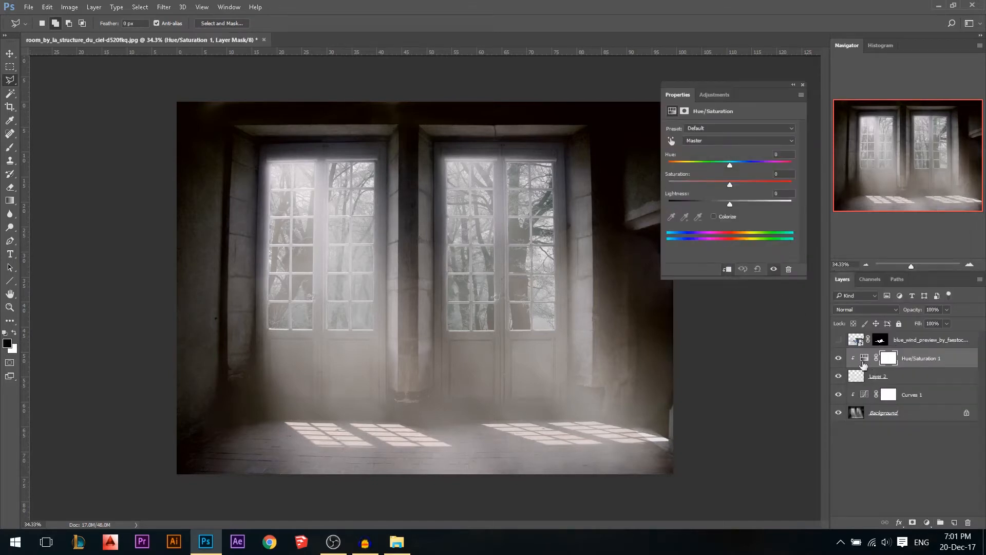
# Colorize the smoke with the clipped Hue/Saturation adjustment, setting hue 33, saturation 32 and lightness -8
pyautogui.click(721, 219)
pyautogui.moveTo(700, 184); pyautogui.dragTo(837, 187)
pyautogui.moveTo(668, 165)
pyautogui.mouseDown()
pyautogui.moveTo(808, 161)
pyautogui.moveTo(682, 167)
pyautogui.mouseUp()
pyautogui.moveTo(729, 203)
pyautogui.mouseDown()
pyautogui.moveTo(705, 199)
pyautogui.moveTo(724, 200)
pyautogui.mouseUp()
pyautogui.click(711, 184)
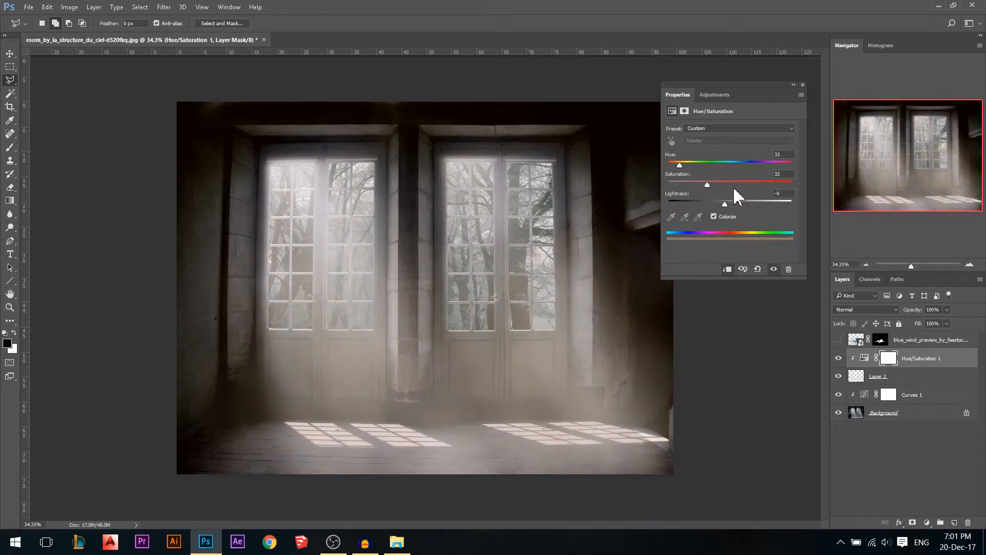
# Compare the smoke with and without the Hue/Saturation adjustment
pyautogui.click(803, 85)
pyautogui.click(838, 358)
pyautogui.click(839, 358)
pyautogui.click(838, 358)
pyautogui.click(838, 359)
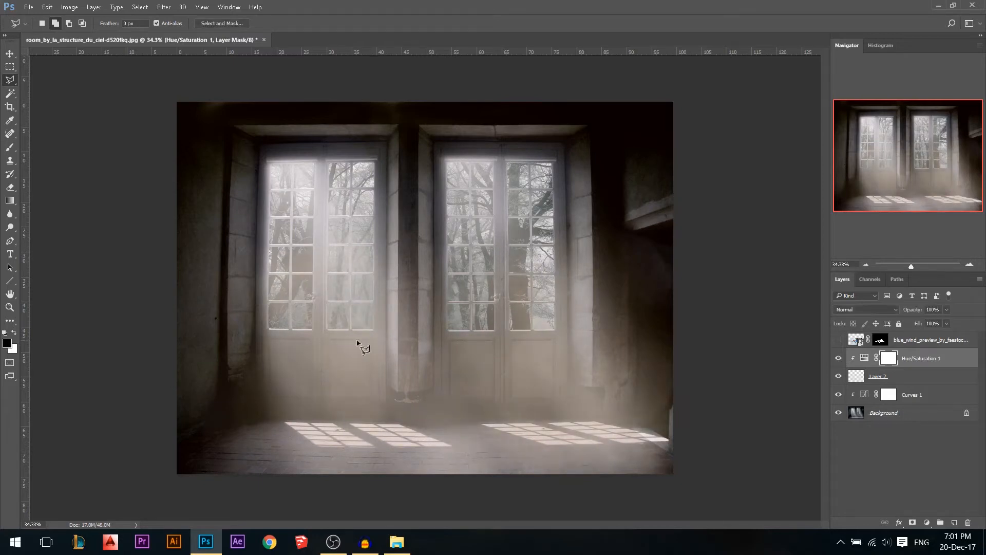
# Show the woman's layer again and duplicate it, leaving only the copy visible
pyautogui.click(9, 54)
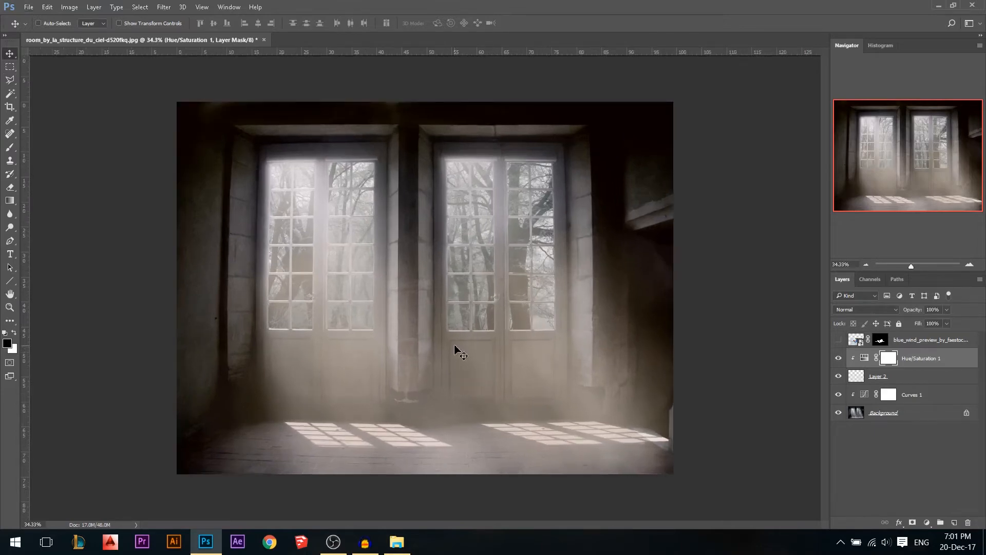
pyautogui.click(839, 340)
pyautogui.scroll(5, 508, 380)
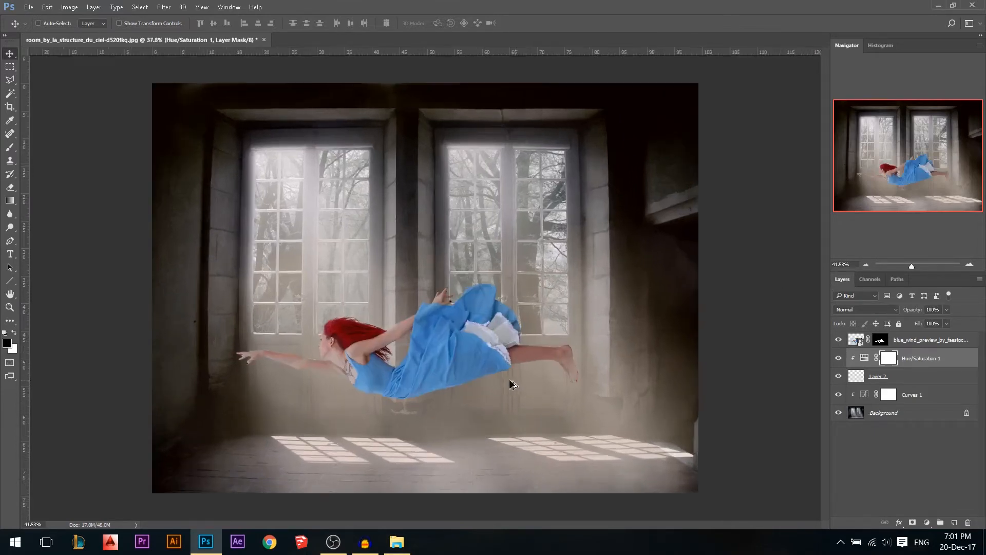
pyautogui.scroll(-3, 627, 277)
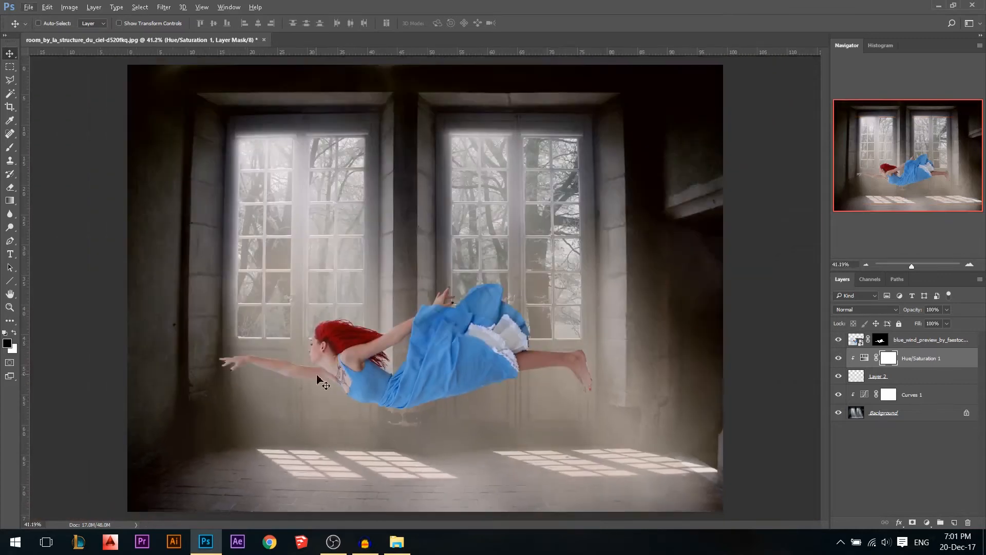
pyautogui.scroll(2, 599, 418)
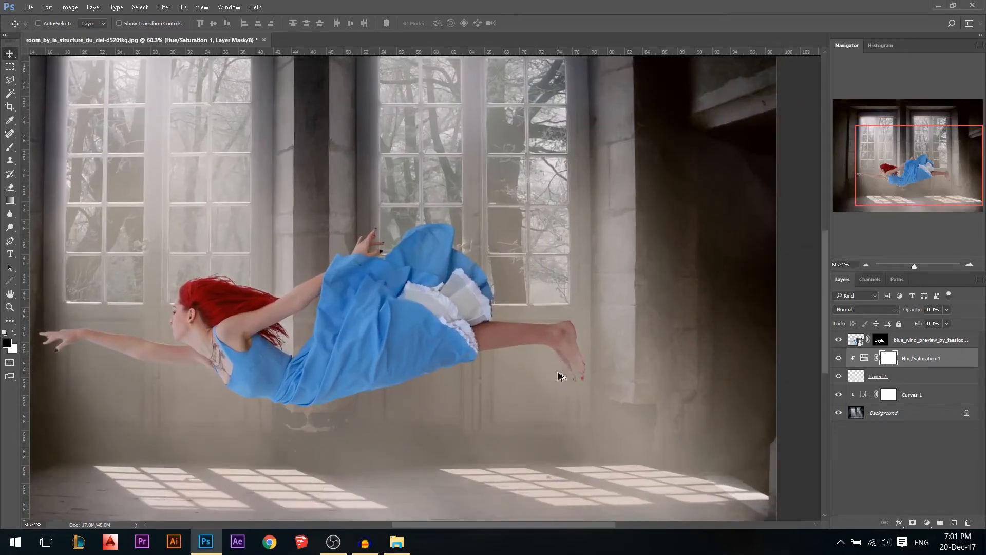
pyautogui.scroll(-1, 565, 378)
pyautogui.click(880, 340)
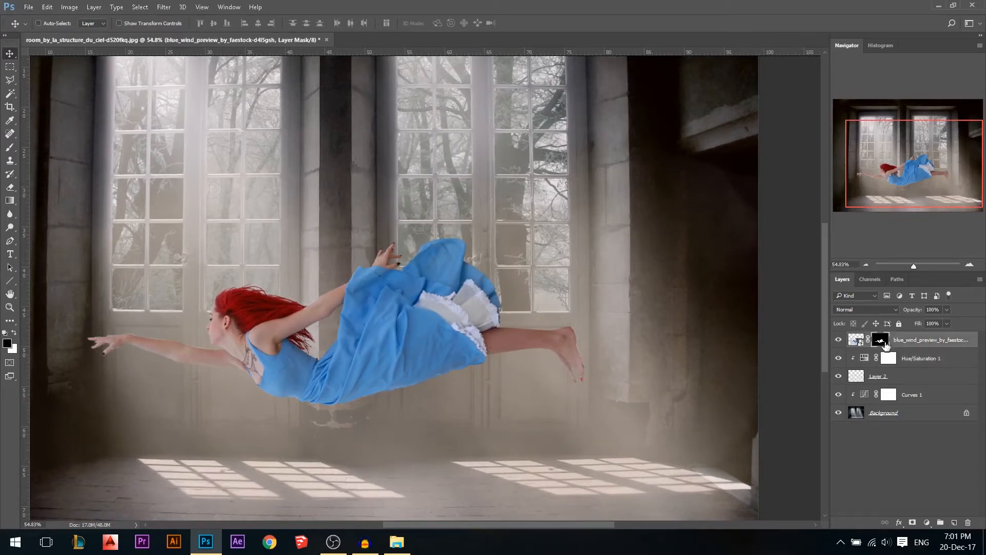
pyautogui.hotkey('ctrl', 'j')
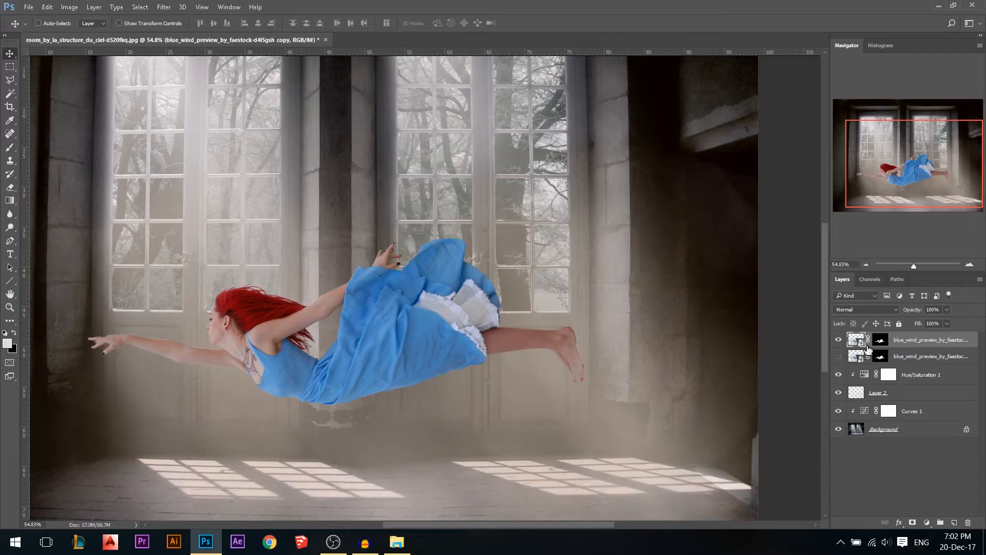
# Rasterize the copy of the woman's layer and apply its layer mask
pyautogui.rightClick(868, 350)
pyautogui.click(923, 349)
pyautogui.rightClick(923, 349)
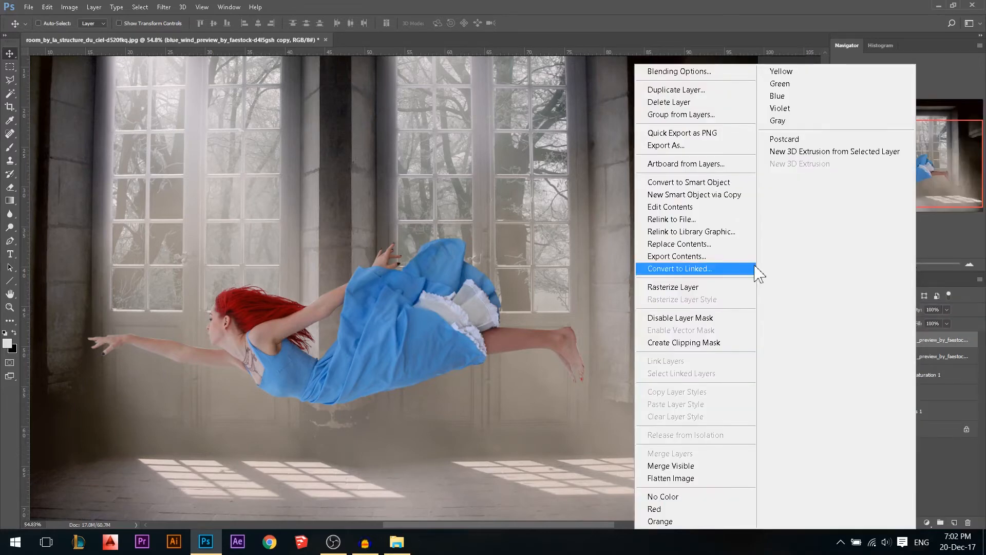
pyautogui.click(709, 286)
pyautogui.rightClick(878, 345)
pyautogui.click(856, 376)
pyautogui.moveTo(528, 325); pyautogui.dragTo(585, 299)
pyautogui.hotkey('ctrl', 'z')
# Outline the woman's foot with a freehand Lasso selection from the ankle down and cut it to its own layer
pyautogui.scroll(1, 660, 323)
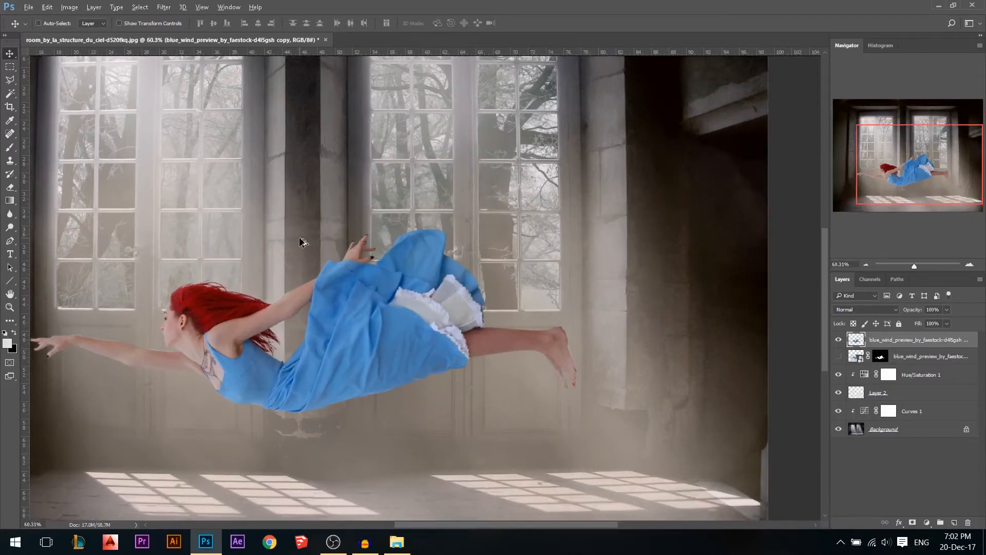
pyautogui.rightClick(10, 80)
pyautogui.click(48, 83)
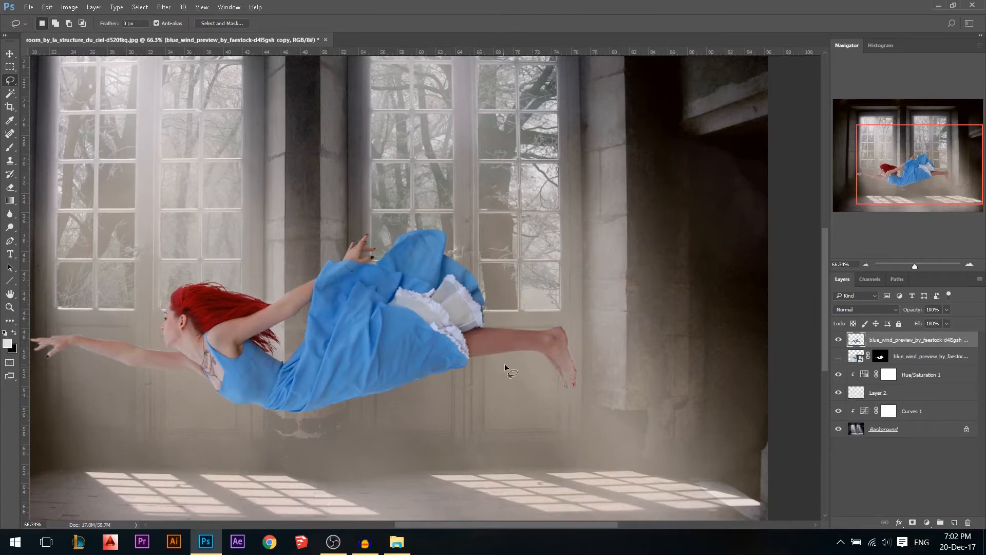
pyautogui.scroll(9, 551, 361)
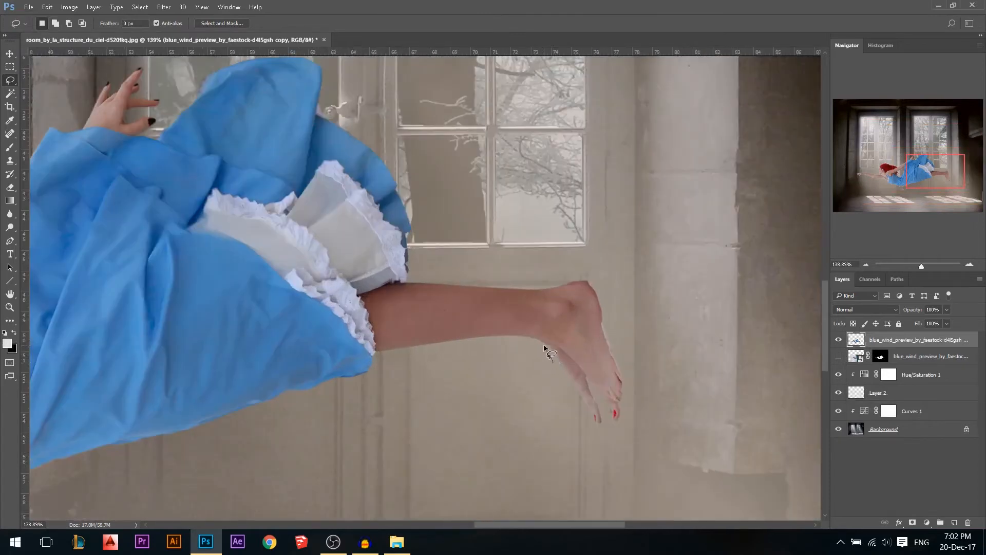
pyautogui.moveTo(540, 323)
pyautogui.mouseDown()
pyautogui.moveTo(545, 270)
pyautogui.moveTo(609, 265)
pyautogui.moveTo(638, 331)
pyautogui.moveTo(645, 416)
pyautogui.moveTo(616, 447)
pyautogui.moveTo(555, 437)
pyautogui.moveTo(539, 380)
pyautogui.mouseUp()
pyautogui.rightClick(581, 350)
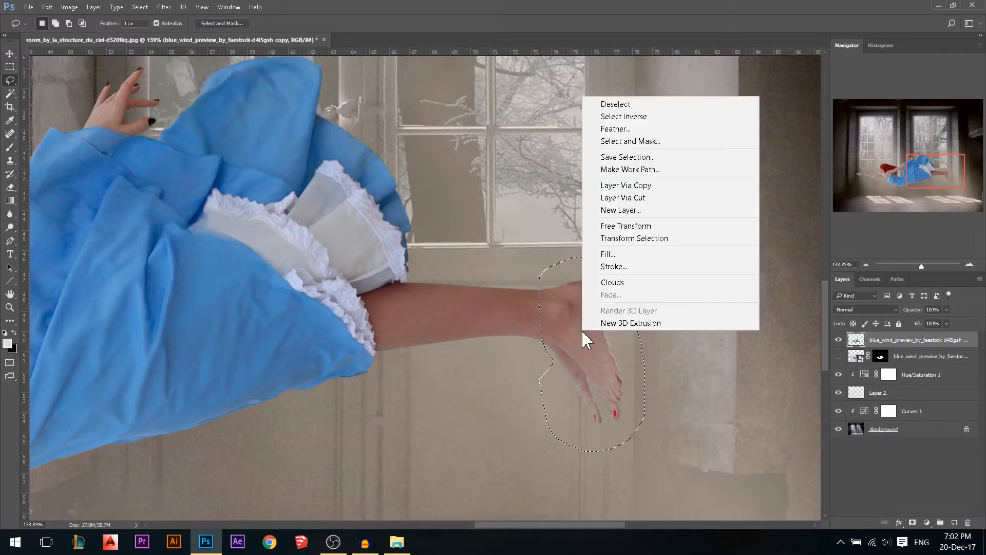
pyautogui.click(648, 197)
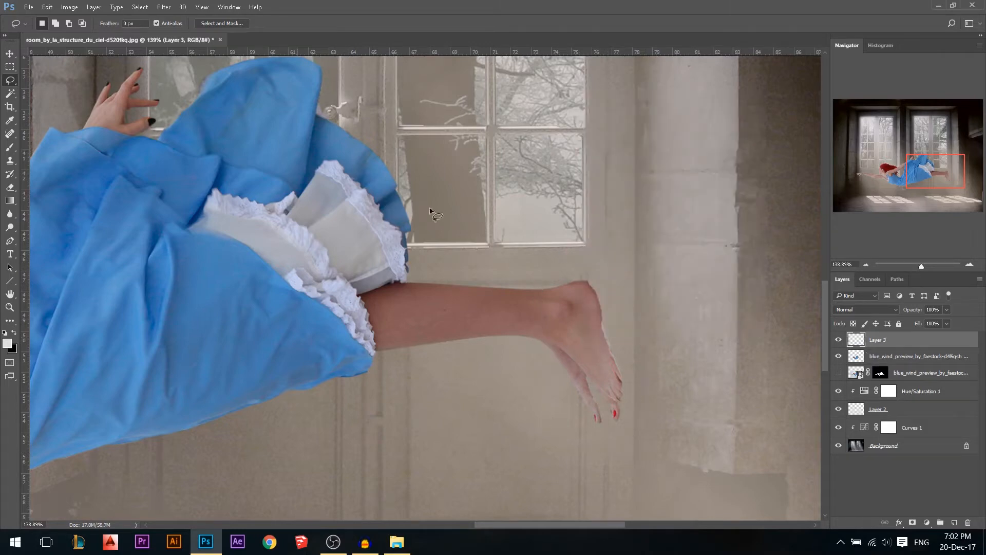
pyautogui.click(10, 52)
pyautogui.moveTo(625, 315); pyautogui.dragTo(688, 247)
pyautogui.hotkey('ctrl', 'z')
# Try to bend the cut-out foot outward with a warp, and undo it
pyautogui.scroll(-3, 507, 341)
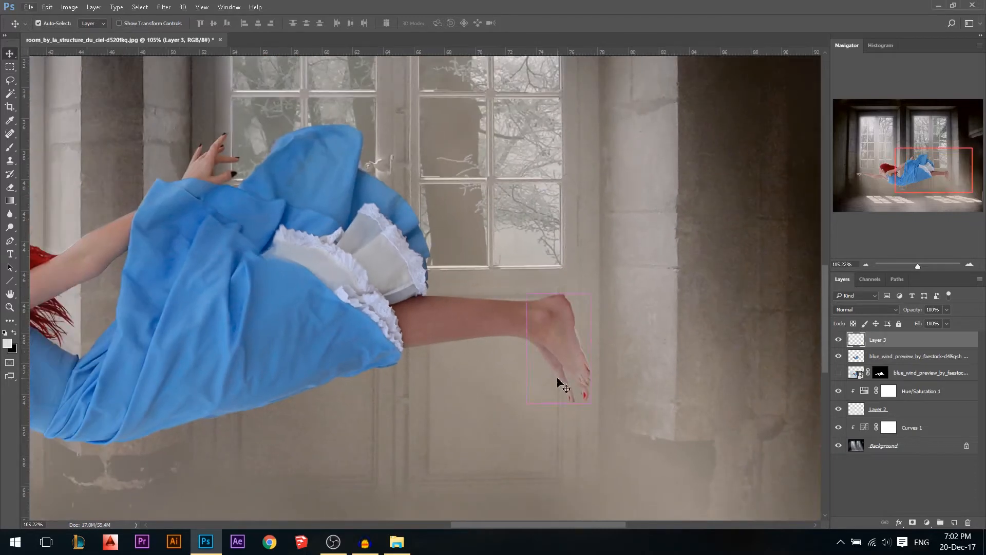
pyautogui.hotkey('ctrl', 't')
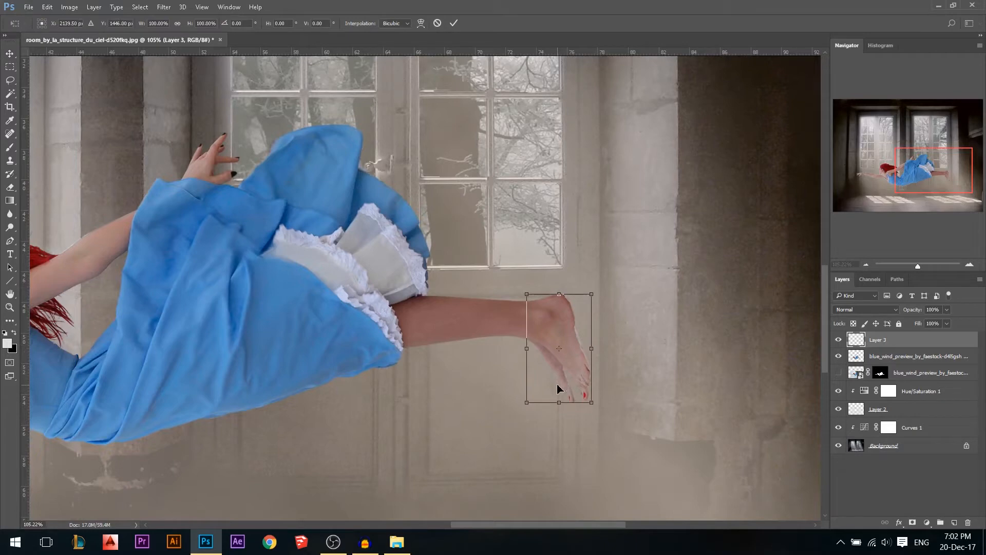
pyautogui.rightClick(561, 373)
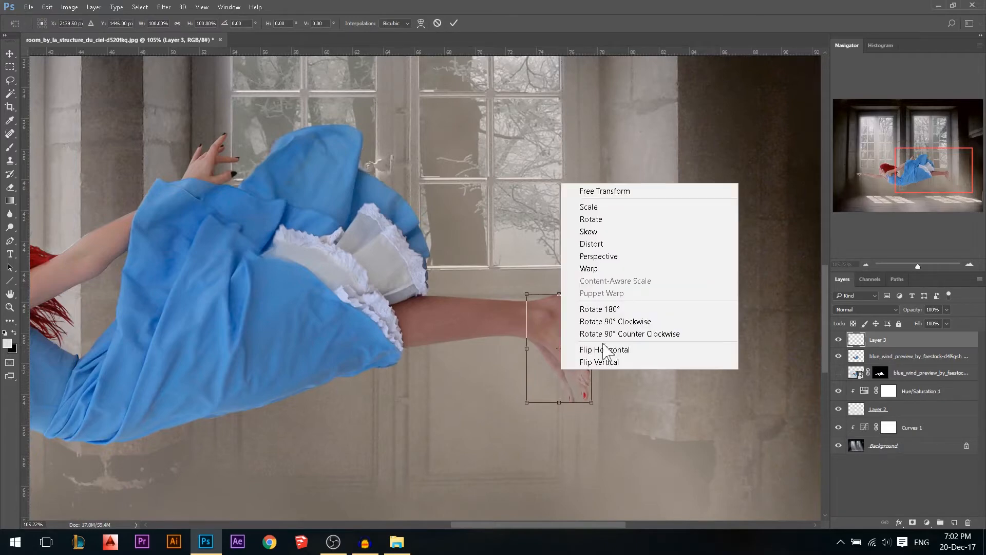
pyautogui.click(593, 280)
pyautogui.moveTo(591, 404); pyautogui.dragTo(603, 351)
pyautogui.moveTo(588, 384); pyautogui.dragTo(607, 386)
pyautogui.press('Return')
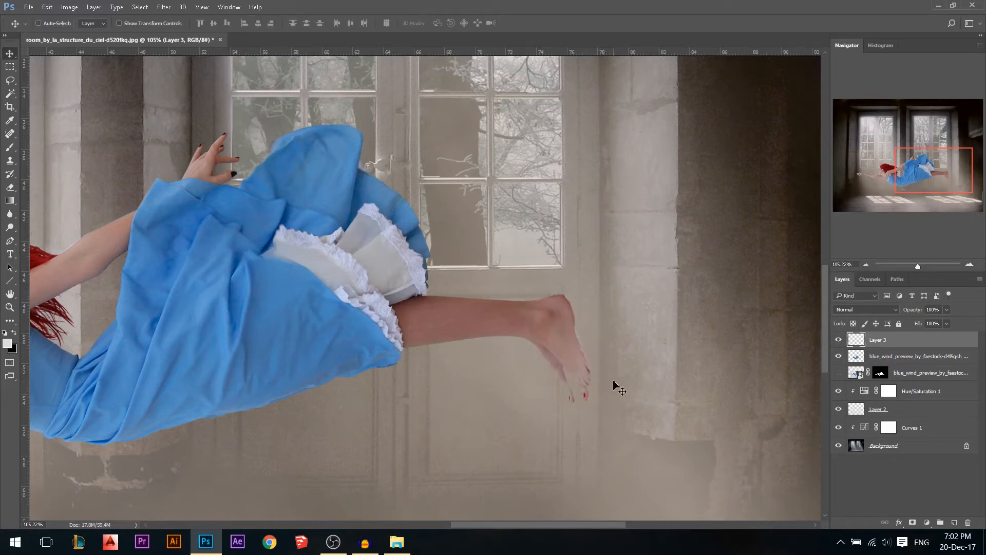
pyautogui.press('ctrl')
# Rotate the foot about 8° counter-clockwise around a pivot at the ankle and nudge it into line with the leg
pyautogui.hotkey('ctrl', 't')
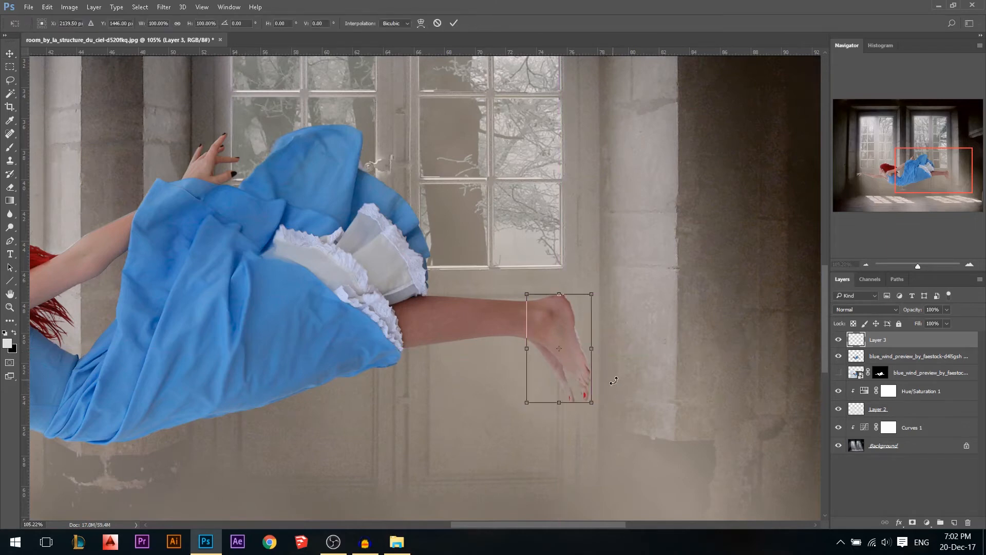
pyautogui.moveTo(560, 351); pyautogui.dragTo(539, 323)
pyautogui.moveTo(534, 322); pyautogui.dragTo(535, 320)
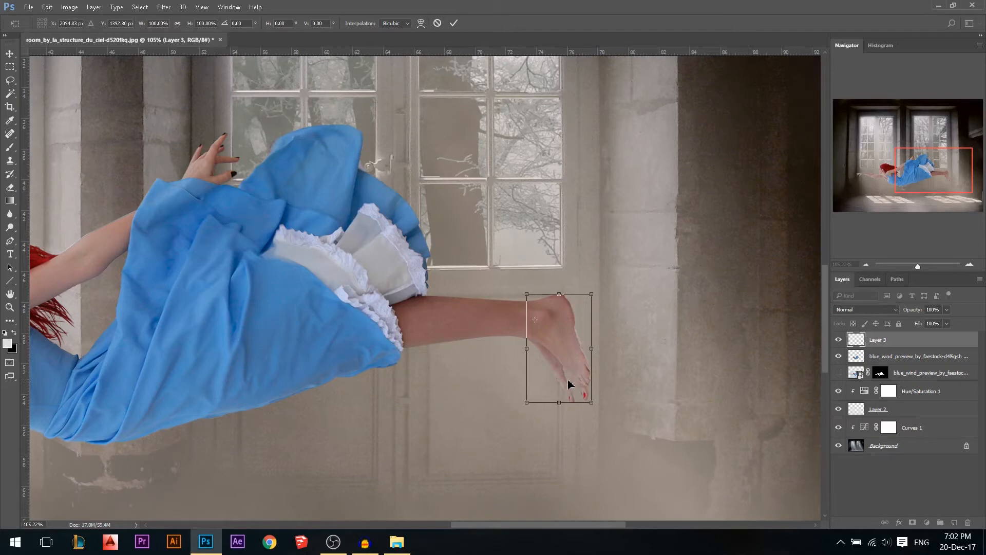
pyautogui.moveTo(609, 392); pyautogui.dragTo(637, 372)
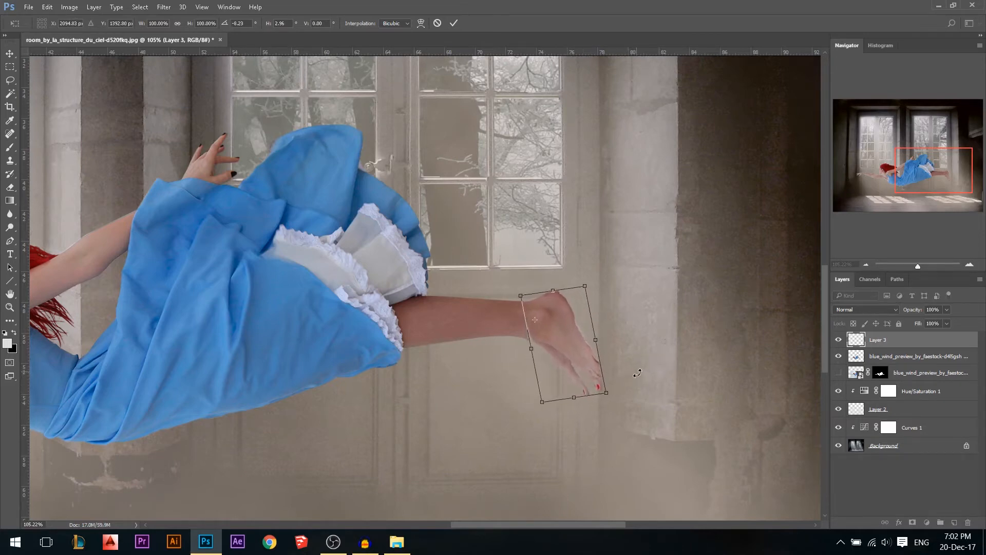
pyautogui.press('Down')
pyautogui.press('Down')
pyautogui.press('Left')
pyautogui.press('Left')
pyautogui.press('Left')
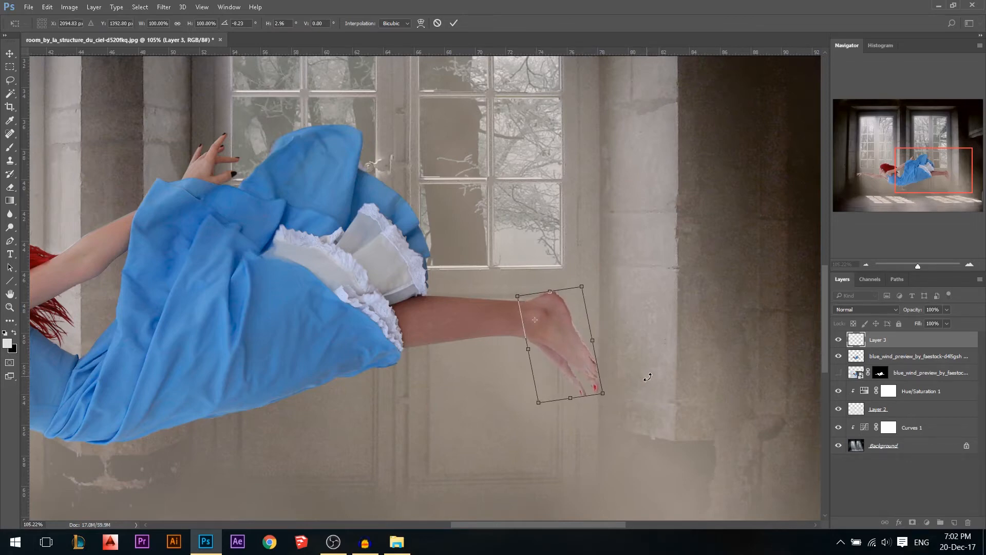
pyautogui.press('Return')
# Warp the foot so the toes point further back and up, away from the leg
pyautogui.hotkey('ctrl', 't')
pyautogui.rightClick(546, 346)
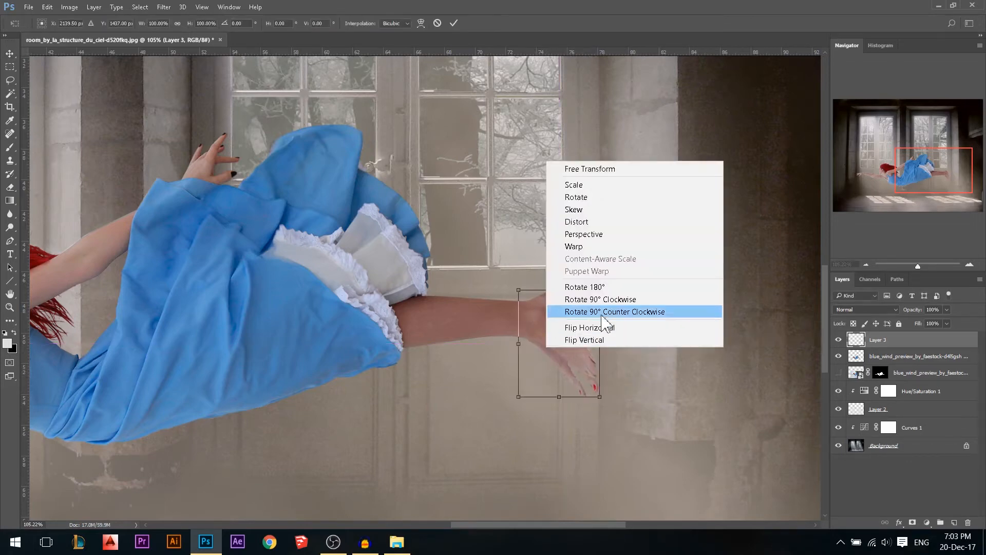
pyautogui.click(605, 254)
pyautogui.moveTo(552, 400); pyautogui.dragTo(609, 369)
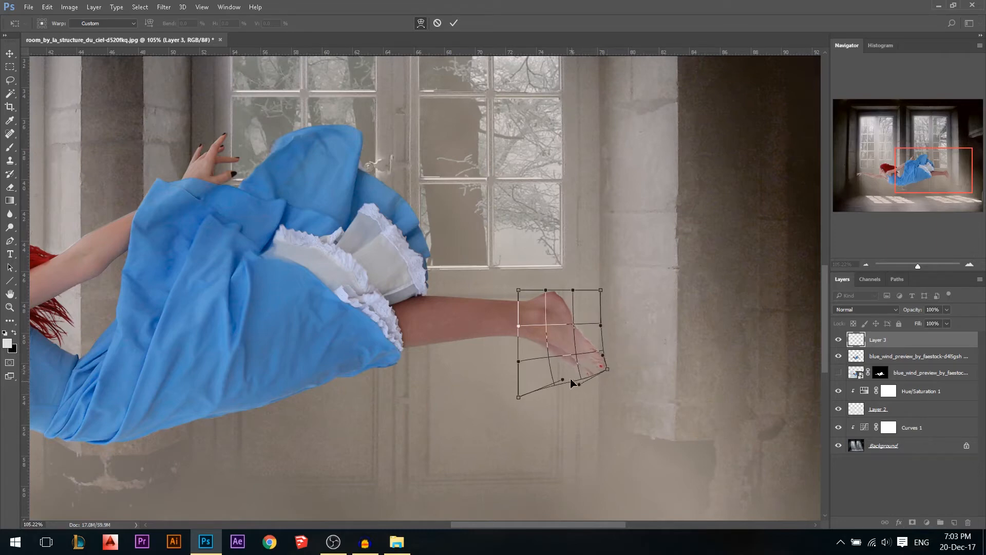
pyautogui.moveTo(522, 397); pyautogui.dragTo(529, 379)
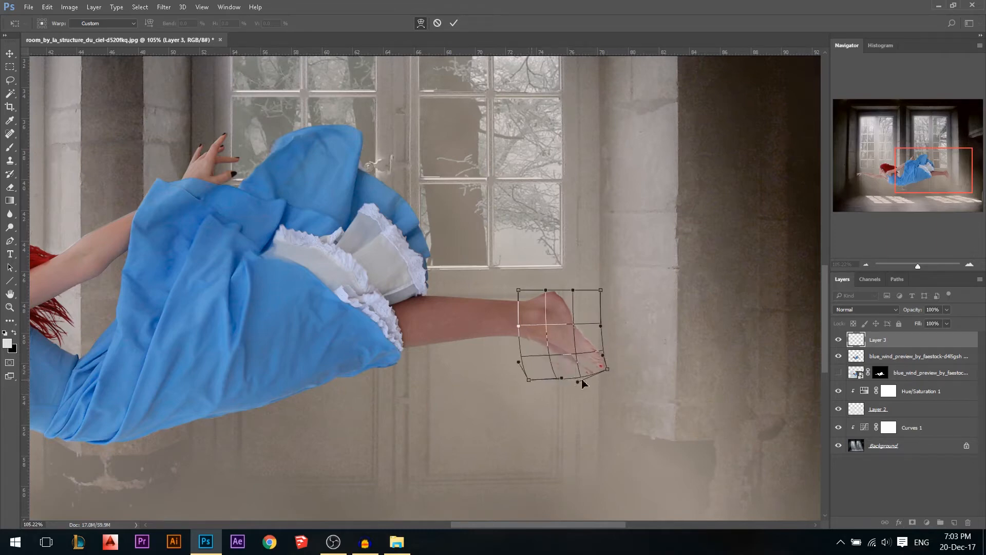
pyautogui.moveTo(583, 347); pyautogui.dragTo(579, 335)
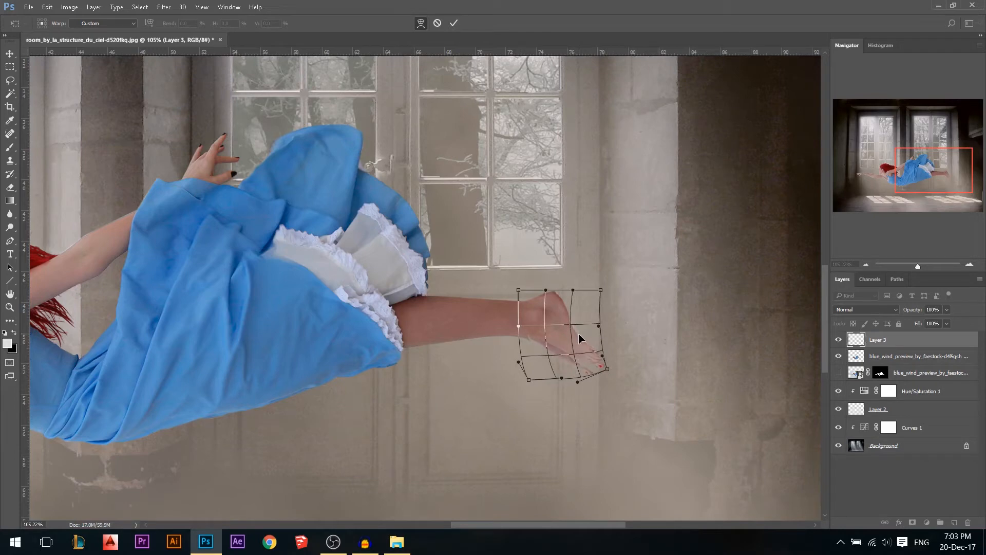
pyautogui.press('Return')
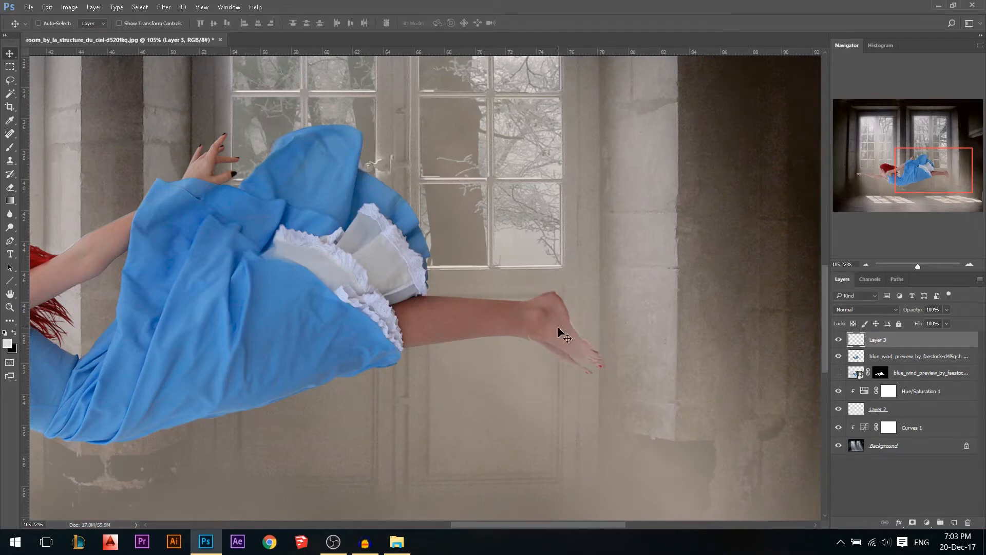
# Rotate the foot layer by about 1° so the ankle edges line up with the leg
pyautogui.scroll(6, 555, 340)
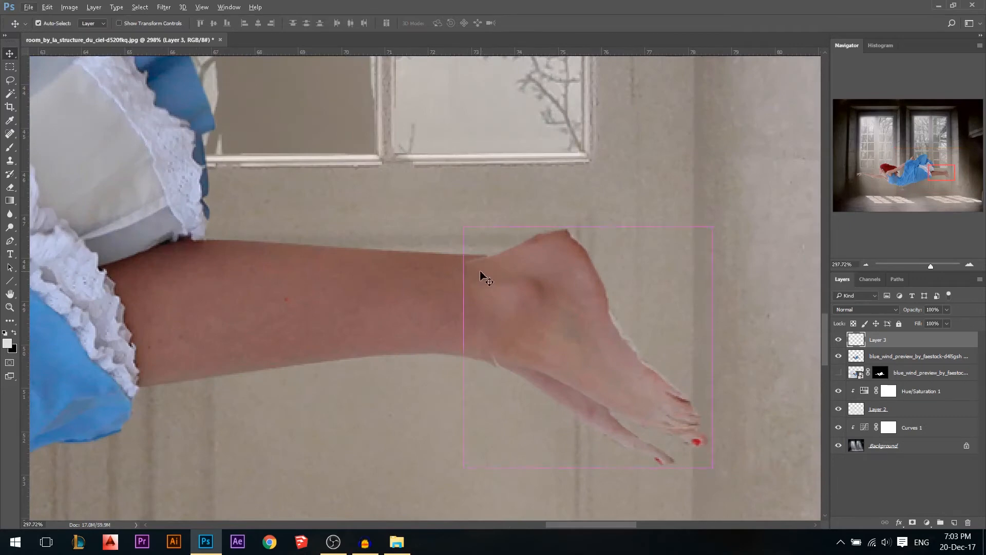
pyautogui.hotkey('ctrl', 't')
pyautogui.moveTo(594, 204); pyautogui.dragTo(595, 205)
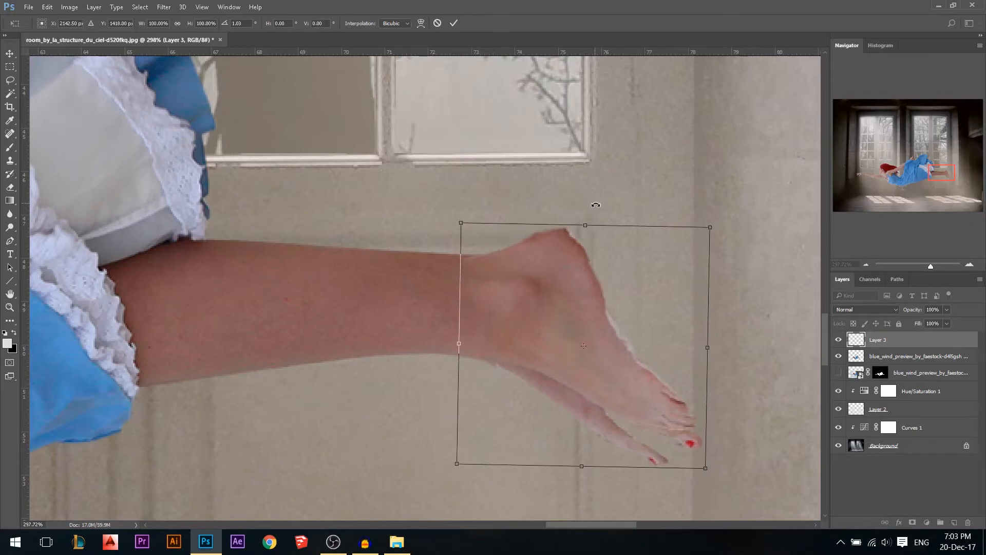
pyautogui.press('Return')
# Erase the overlapping edge of the foot layer at the ankle with the Eraser to blend it into the leg
pyautogui.press('e')
pyautogui.moveTo(462, 272)
pyautogui.mouseDown()
pyautogui.moveTo(336, 289)
pyautogui.moveTo(265, 260)
pyautogui.mouseUp()
pyautogui.moveTo(437, 202)
pyautogui.mouseDown()
pyautogui.moveTo(438, 223)
pyautogui.moveTo(469, 241)
pyautogui.mouseUp()
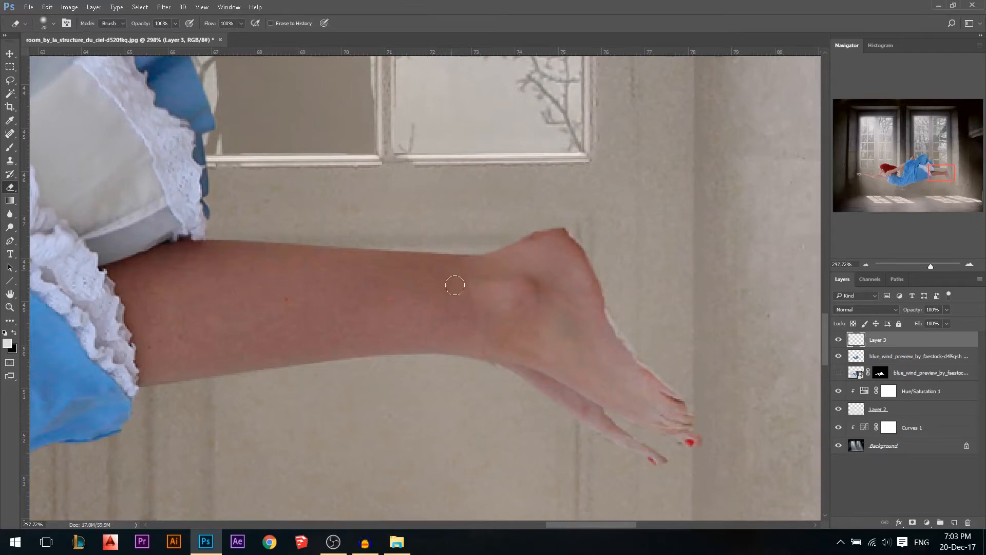
pyautogui.scroll(-10, 625, 308)
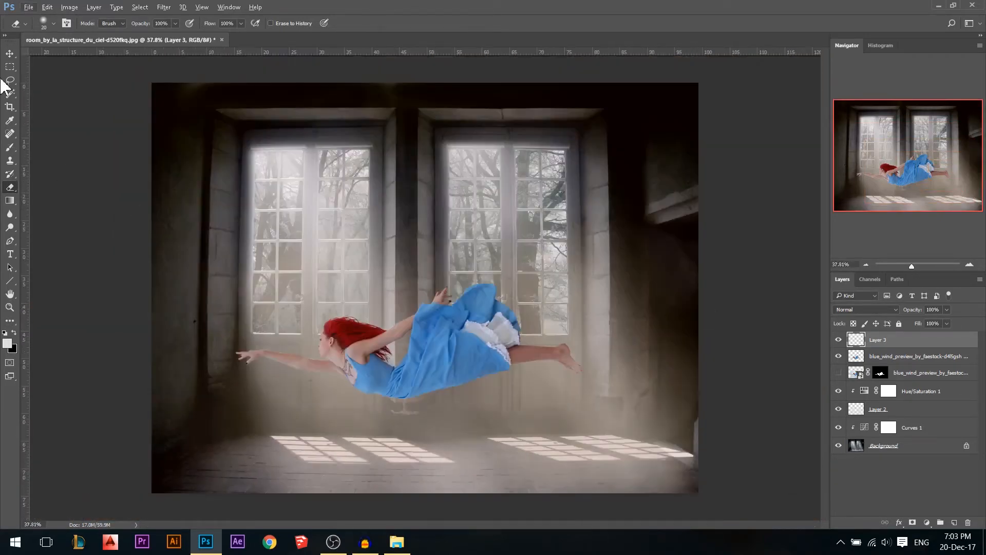
# Merge the foot layer with the rasterized copy of the woman and check the whole figure
pyautogui.click(10, 53)
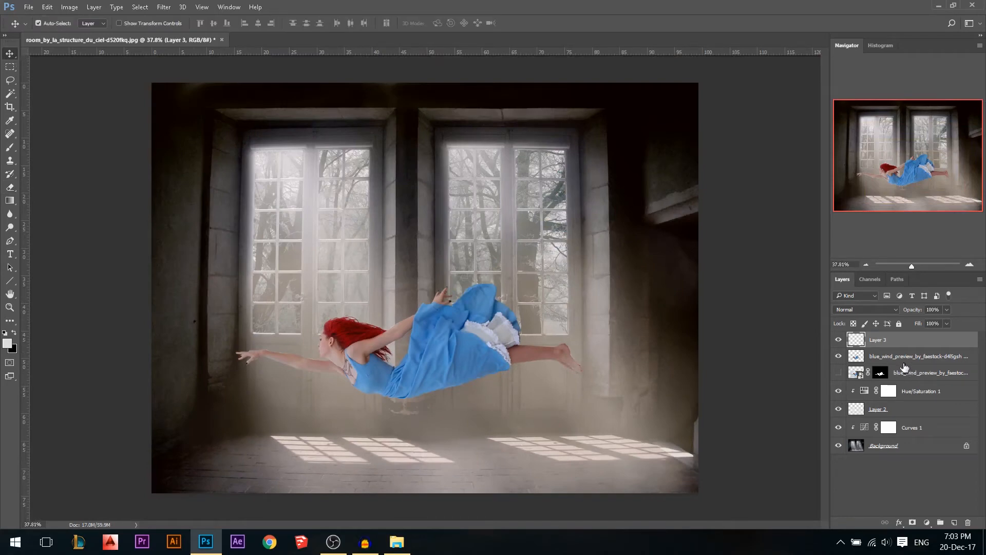
pyautogui.keyDown('ctrl'); pyautogui.click(901, 363); pyautogui.keyUp('ctrl')
pyautogui.hotkey('ctrl', 'e')
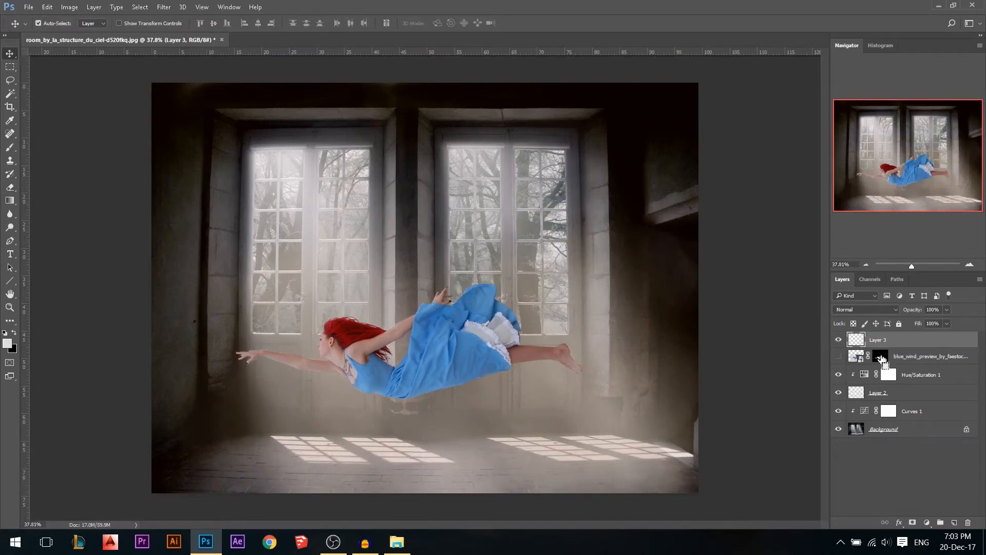
pyautogui.moveTo(568, 354); pyautogui.dragTo(537, 270)
pyautogui.hotkey('ctrl', 'z')
pyautogui.scroll(4, 460, 413)
pyautogui.scroll(-2, 555, 323)
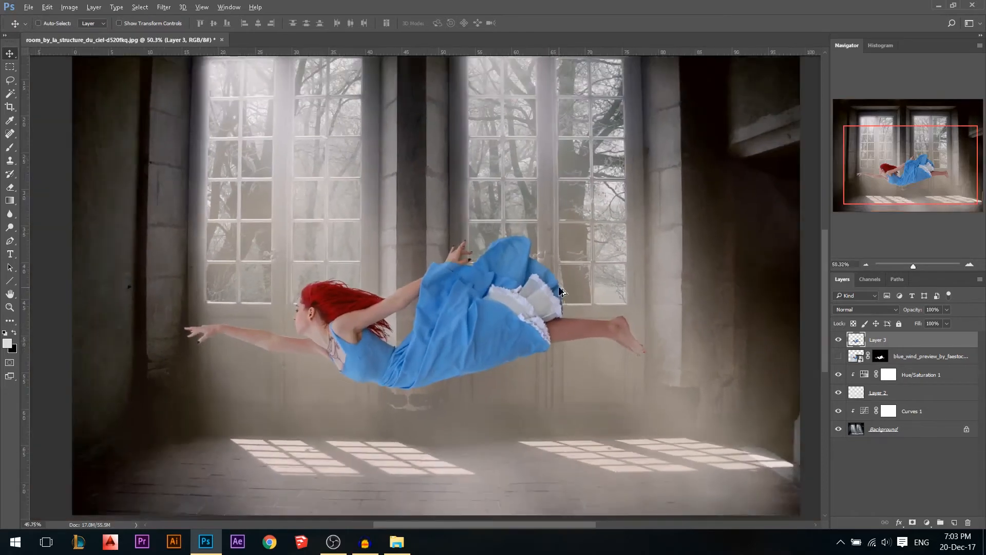
pyautogui.scroll(-1, 565, 353)
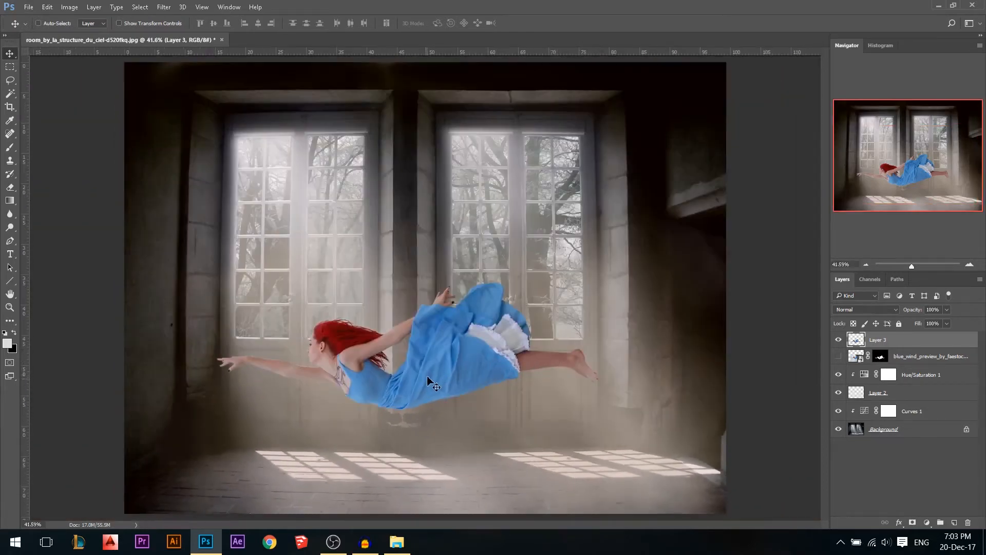
# Add a Hue/Saturation adjustment clipped to the woman's layer, sample her hair and set the Reds saturation to -69
pyautogui.scroll(1, 443, 395)
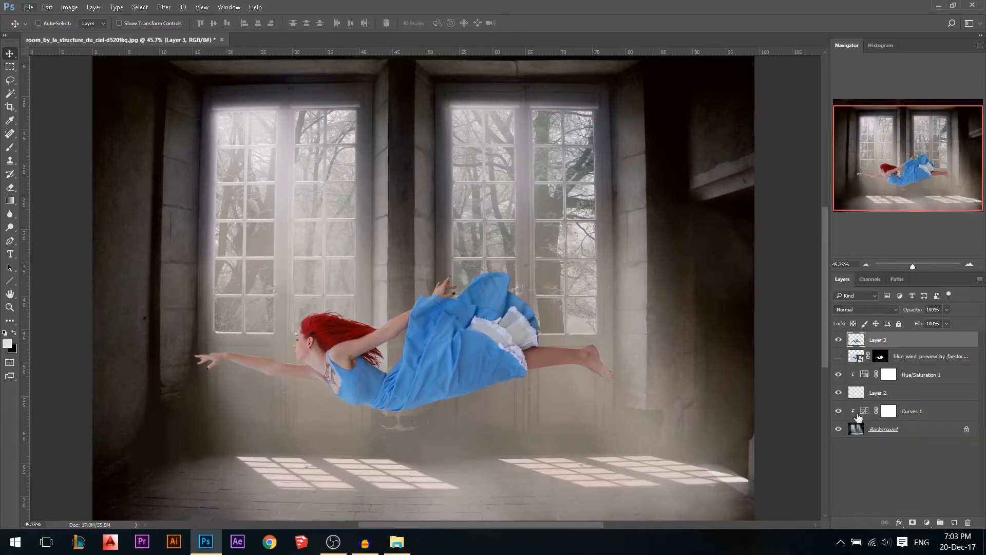
pyautogui.click(927, 522)
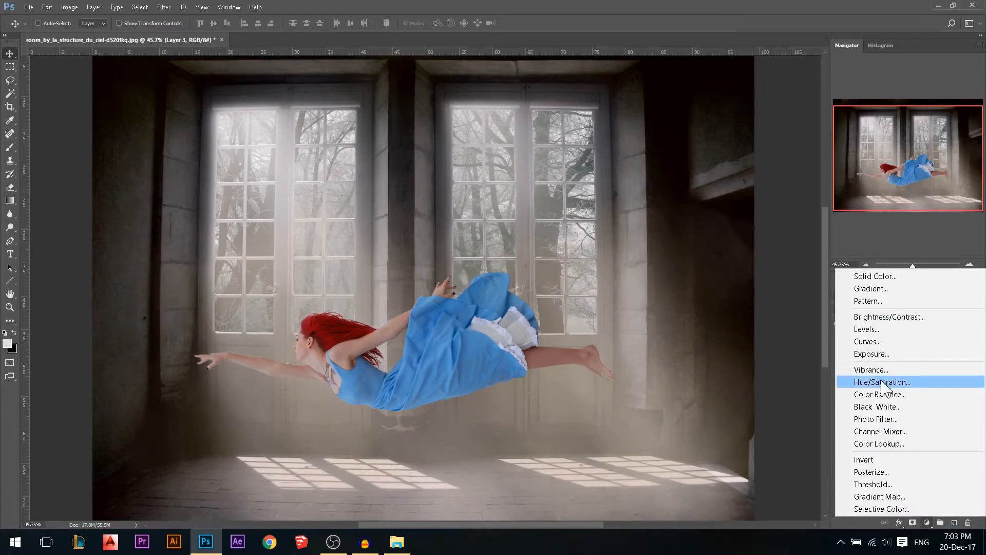
pyautogui.click(881, 379)
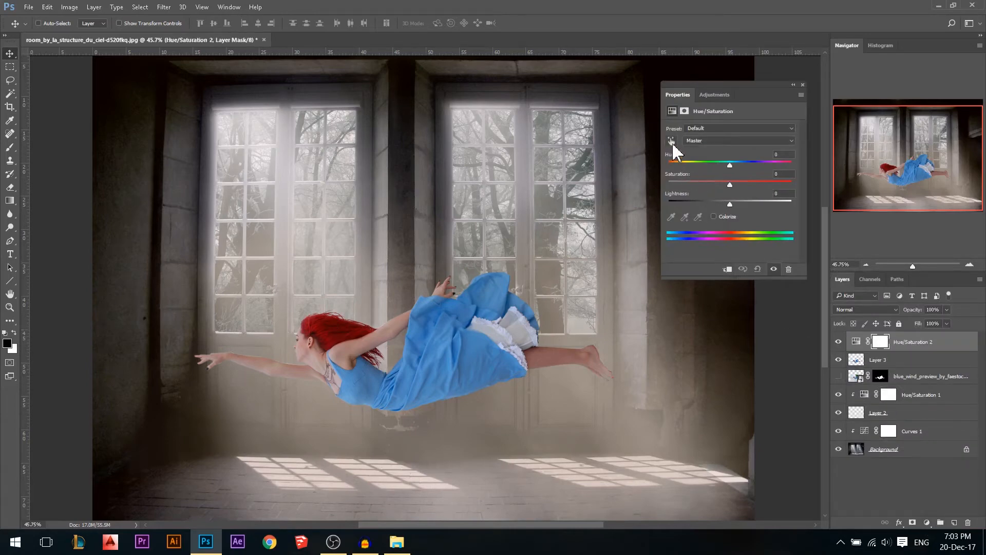
pyautogui.click(728, 270)
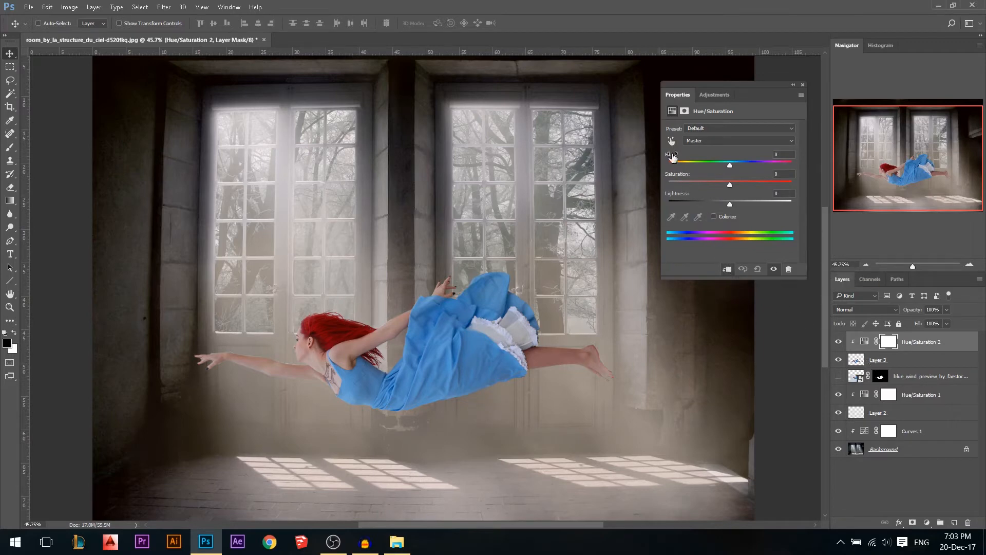
pyautogui.click(671, 142)
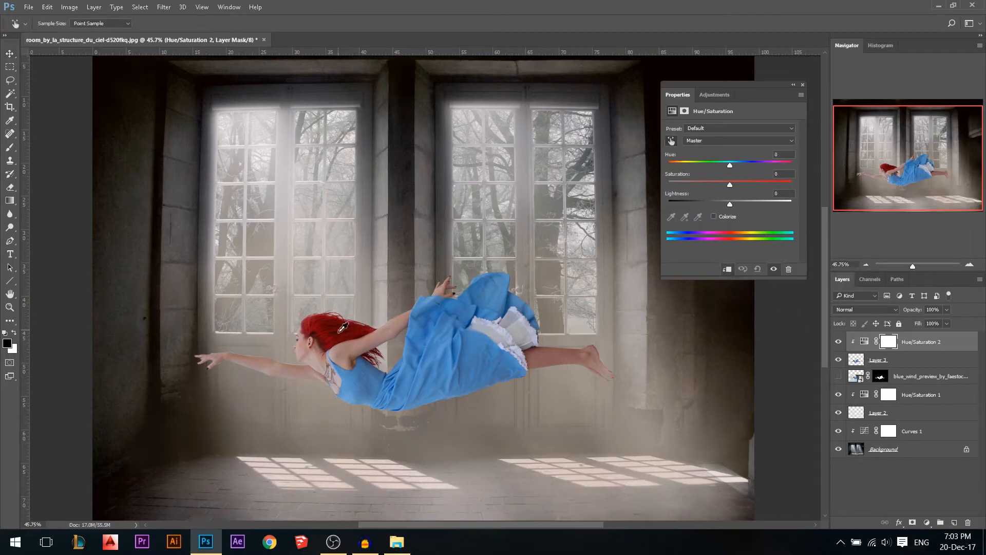
pyautogui.click(339, 327)
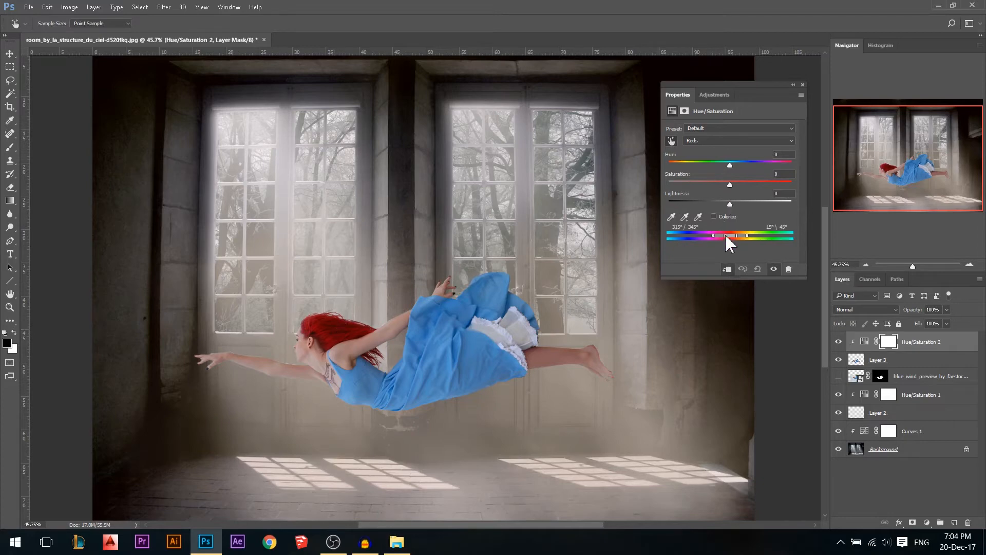
pyautogui.moveTo(719, 186)
pyautogui.mouseDown()
pyautogui.moveTo(683, 186)
pyautogui.moveTo(742, 164)
pyautogui.moveTo(687, 165)
pyautogui.moveTo(730, 185)
pyautogui.moveTo(701, 202)
pyautogui.moveTo(746, 199)
pyautogui.moveTo(730, 198)
pyautogui.mouseUp()
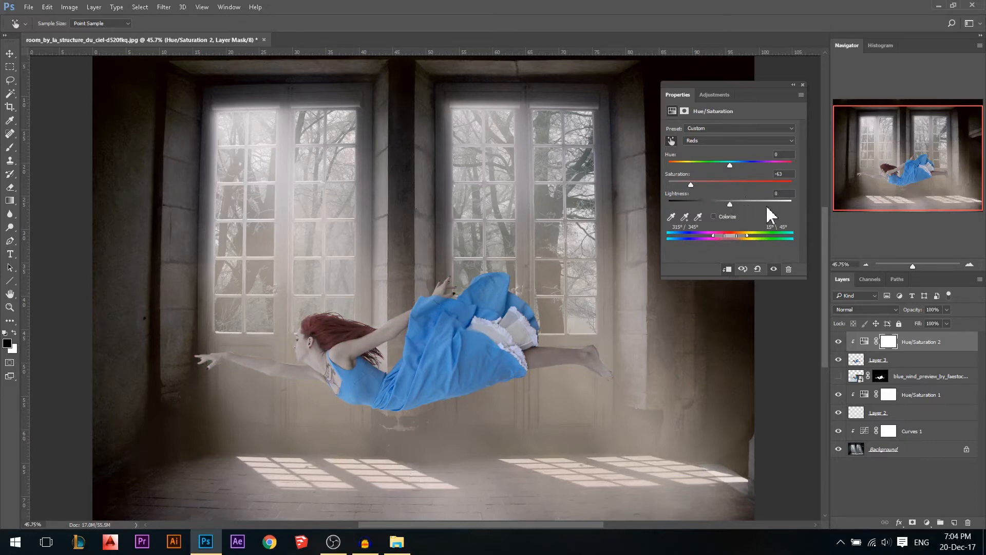
pyautogui.moveTo(691, 184)
pyautogui.mouseDown()
pyautogui.moveTo(799, 178)
pyautogui.moveTo(644, 173)
pyautogui.moveTo(800, 176)
pyautogui.moveTo(687, 184)
pyautogui.mouseUp()
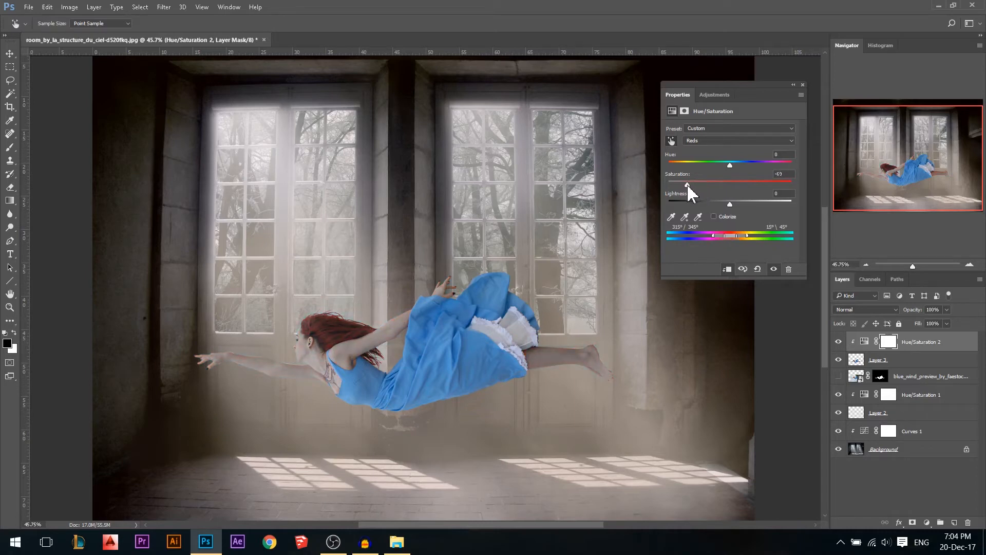
pyautogui.click(802, 85)
# Invert the Hue/Saturation mask to black and set up a white hard round brush at 100% opacity
pyautogui.hotkey('ctrl', 'i')
pyautogui.click(10, 147)
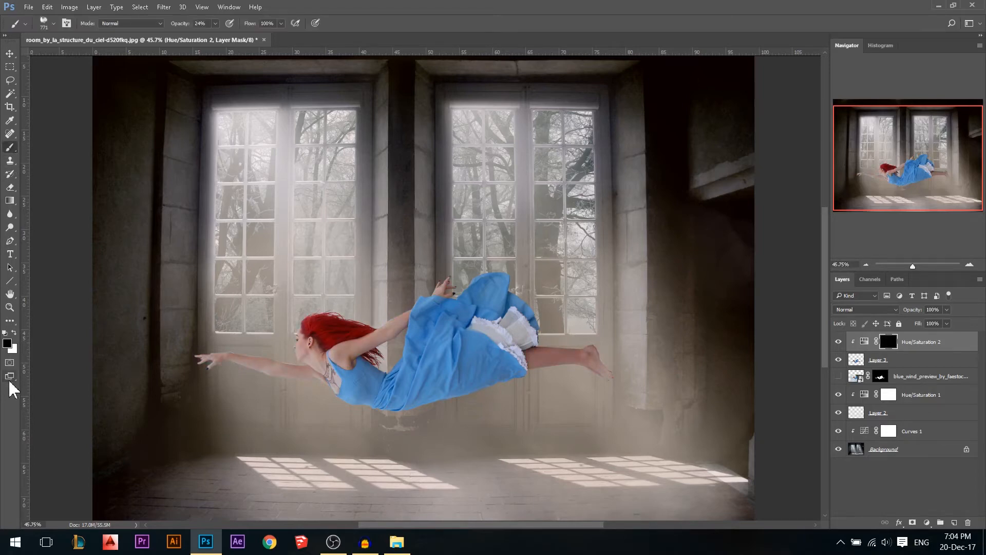
pyautogui.click(14, 333)
pyautogui.rightClick(379, 307)
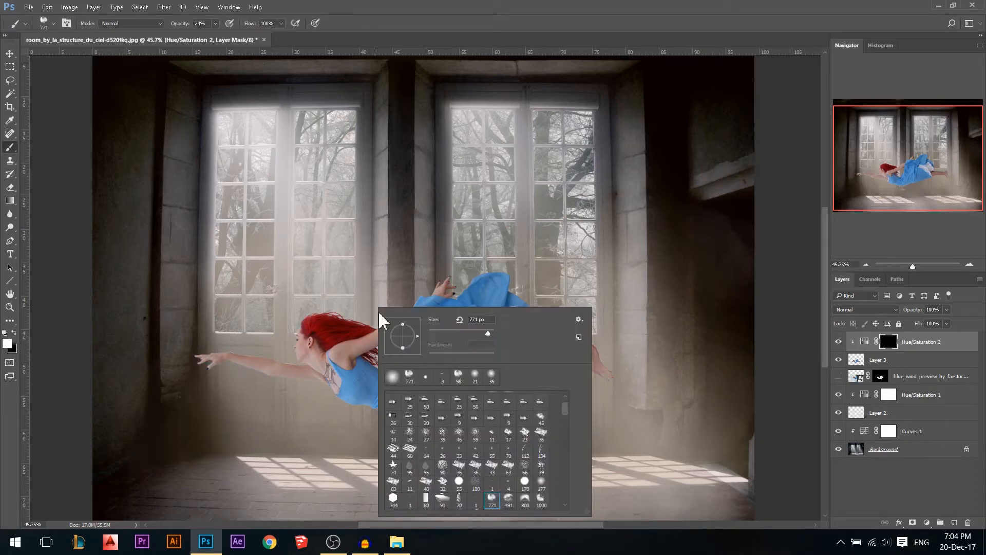
pyautogui.moveTo(322, 309); pyautogui.dragTo(304, 311)
pyautogui.rightClick(322, 309)
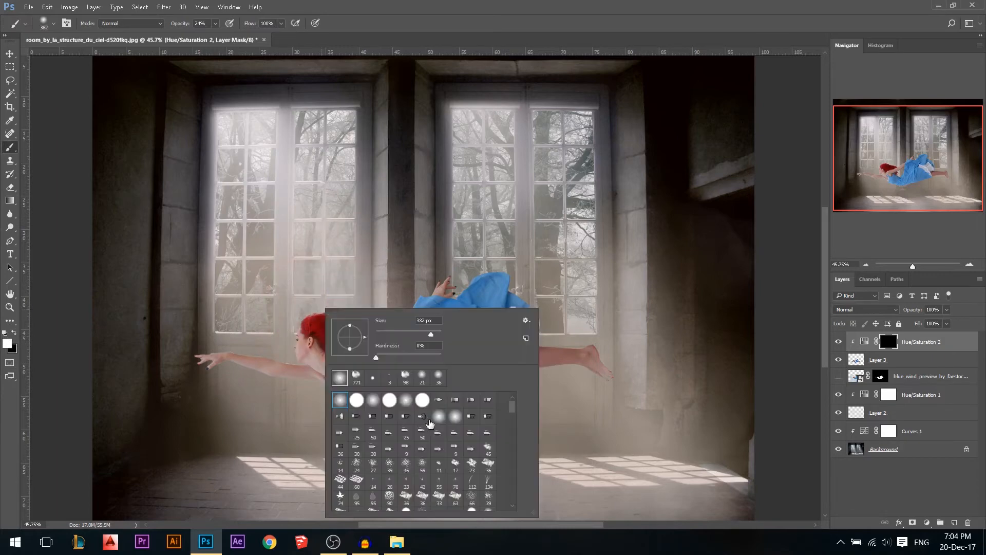
pyautogui.click(356, 402)
pyautogui.moveTo(179, 24); pyautogui.dragTo(226, 23)
# Paint white on the adjustment mask over the woman's hair, from the crown to the strands below her arm
pyautogui.moveTo(346, 303); pyautogui.dragTo(331, 303)
pyautogui.scroll(3, 343, 336)
pyautogui.scroll(4, 346, 331)
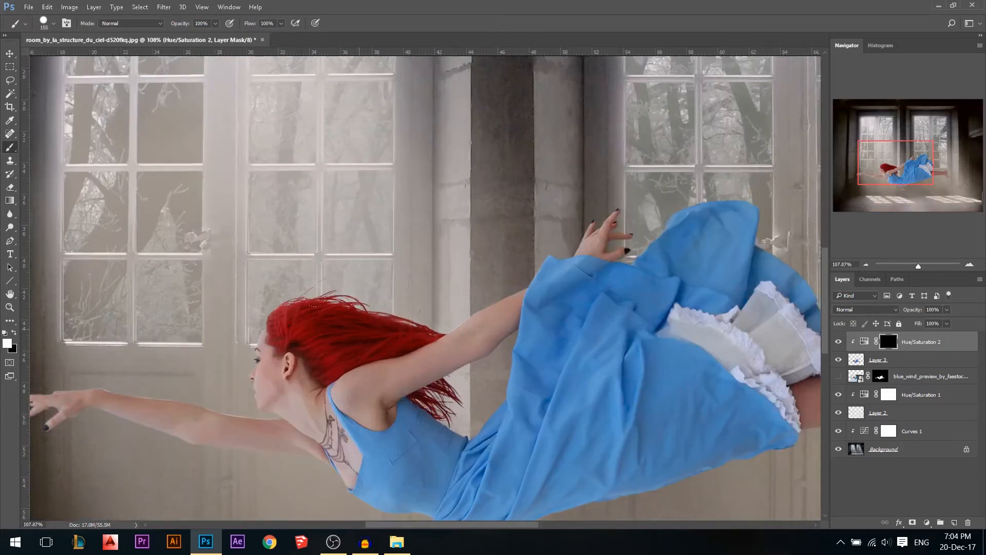
pyautogui.scroll(3, 420, 338)
pyautogui.moveTo(390, 332); pyautogui.dragTo(365, 326)
pyautogui.moveTo(415, 285)
pyautogui.mouseDown()
pyautogui.moveTo(395, 316)
pyautogui.moveTo(305, 342)
pyautogui.moveTo(267, 329)
pyautogui.moveTo(213, 278)
pyautogui.moveTo(351, 303)
pyautogui.mouseUp()
pyautogui.moveTo(467, 419)
pyautogui.mouseDown()
pyautogui.moveTo(446, 428)
pyautogui.moveTo(436, 419)
pyautogui.mouseUp()
pyautogui.moveTo(420, 415)
pyautogui.mouseDown()
pyautogui.moveTo(444, 432)
pyautogui.moveTo(435, 416)
pyautogui.moveTo(456, 405)
pyautogui.mouseUp()
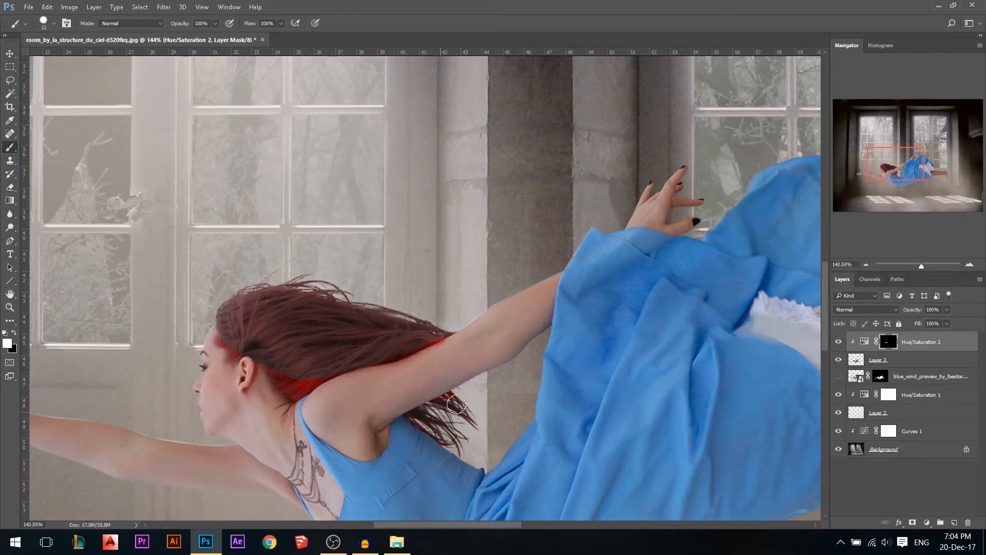
# Paint over the leftover bright red hair along the arm, behind the ear and at the forehead, using a softer brush
pyautogui.scroll(5, 411, 351)
pyautogui.moveTo(437, 338)
pyautogui.mouseDown()
pyautogui.moveTo(418, 365)
pyautogui.moveTo(350, 381)
pyautogui.mouseUp()
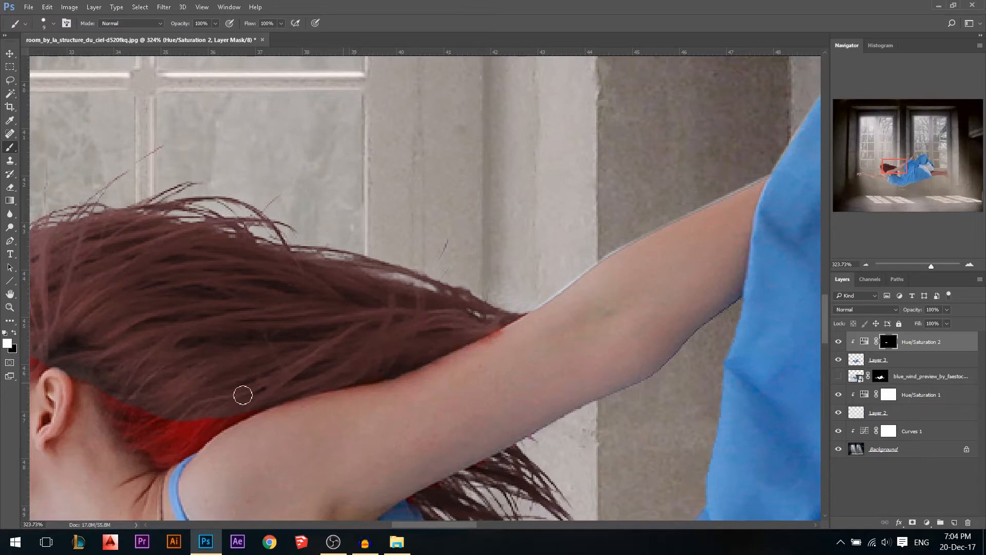
pyautogui.moveTo(161, 463)
pyautogui.mouseDown()
pyautogui.moveTo(257, 404)
pyautogui.moveTo(227, 418)
pyautogui.moveTo(215, 428)
pyautogui.moveTo(320, 388)
pyautogui.mouseUp()
pyautogui.rightClick(224, 381)
pyautogui.click(306, 366)
pyautogui.moveTo(156, 414); pyautogui.dragTo(191, 417)
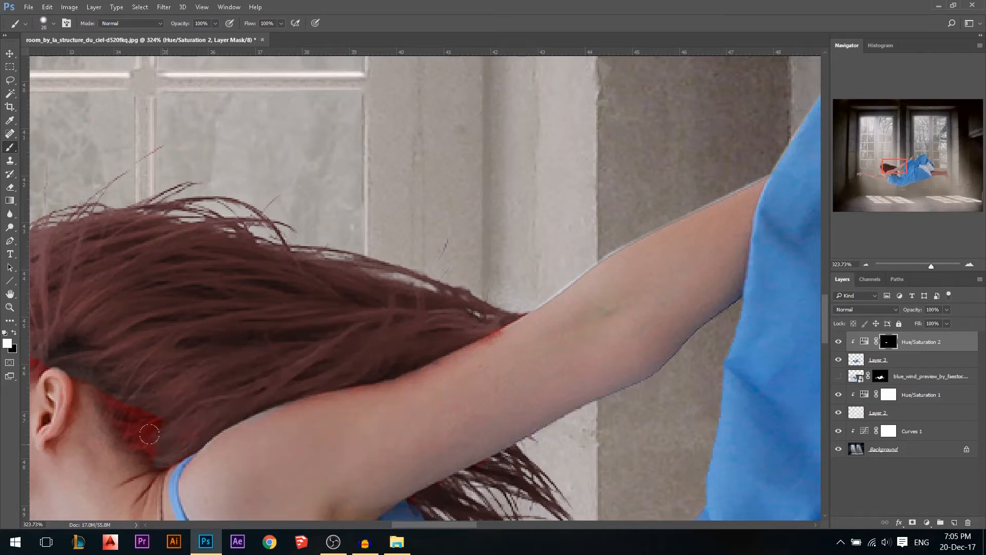
pyautogui.moveTo(140, 434)
pyautogui.mouseDown()
pyautogui.moveTo(118, 423)
pyautogui.moveTo(103, 394)
pyautogui.mouseUp()
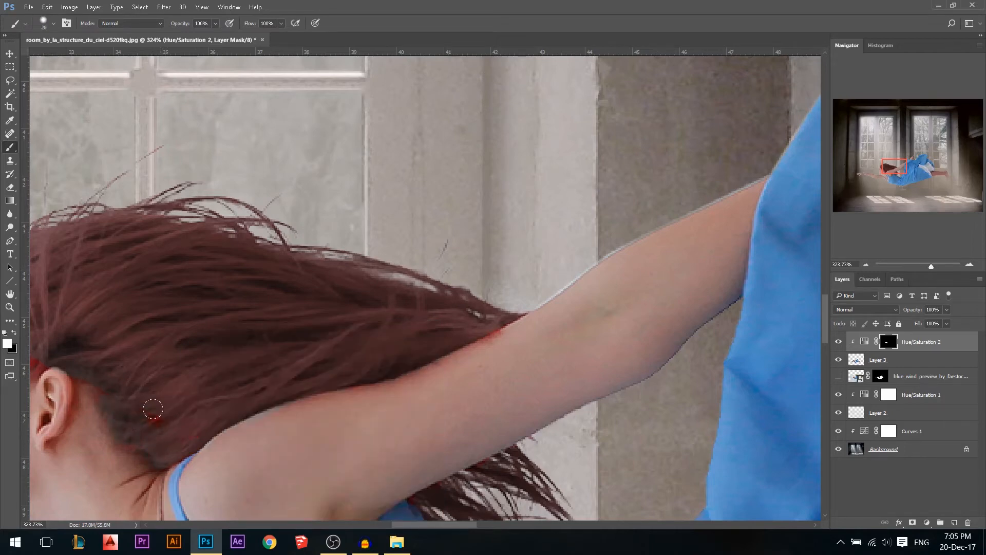
pyautogui.scroll(-1, 303, 354)
pyautogui.moveTo(75, 352); pyautogui.dragTo(72, 338)
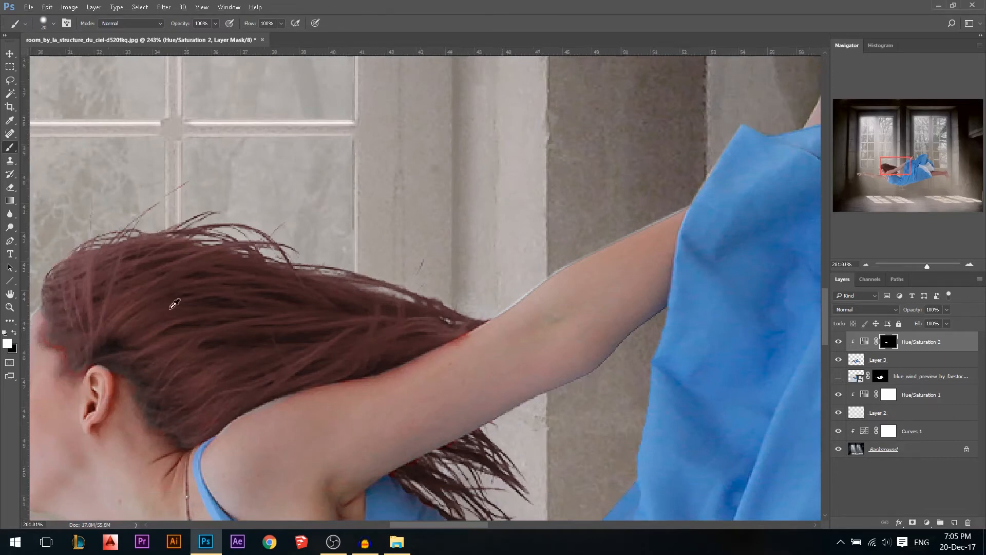
pyautogui.scroll(-6, 200, 295)
pyautogui.scroll(-1, 202, 294)
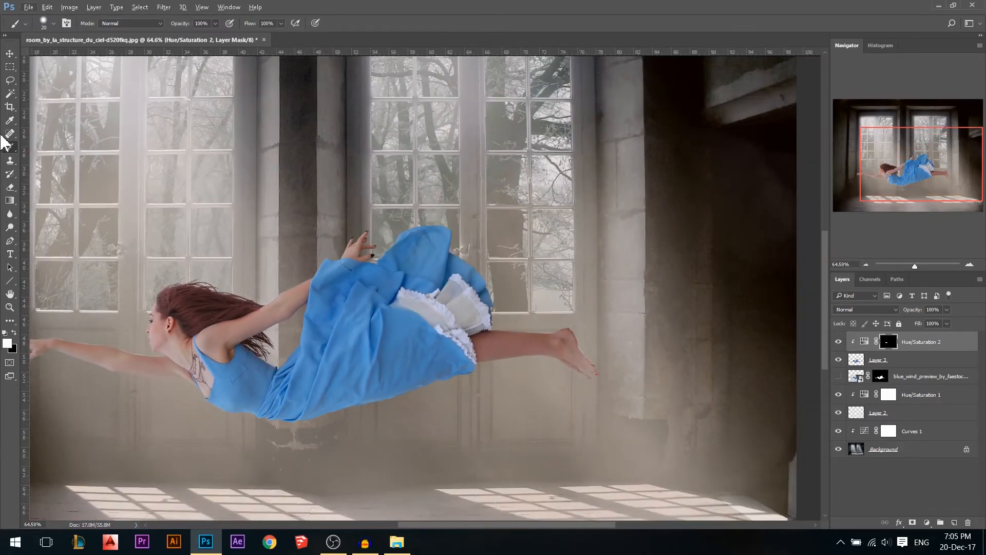
# Add another Hue/Saturation adjustment clipped to the woman's layer and sample the blue dress as its target color
pyautogui.click(9, 52)
pyautogui.click(926, 522)
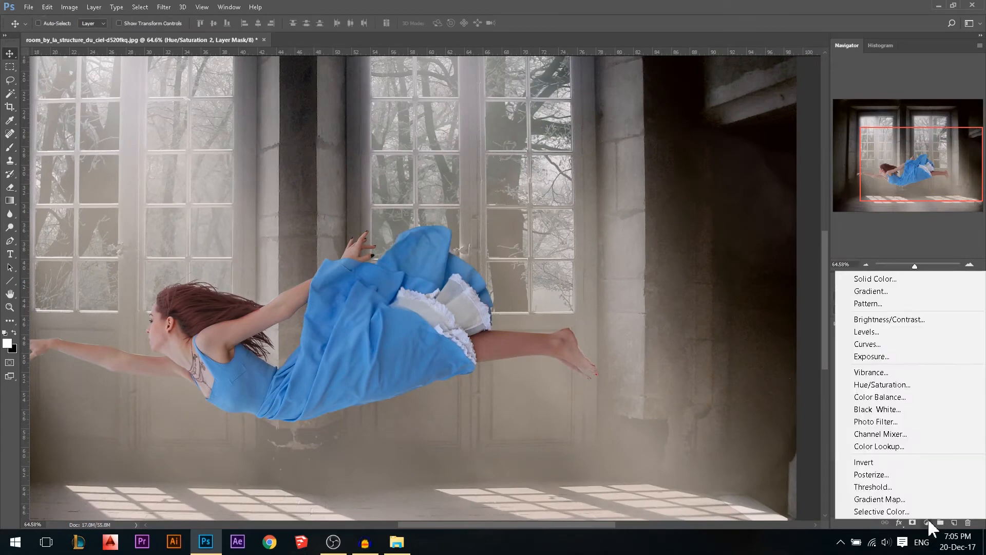
pyautogui.click(883, 396)
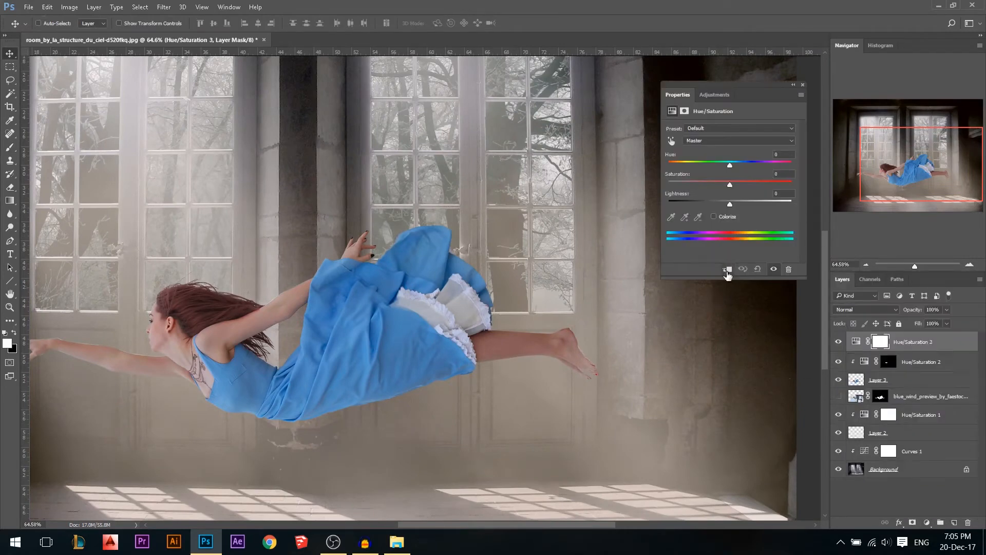
pyautogui.click(727, 269)
pyautogui.click(671, 142)
pyautogui.click(402, 336)
# Widen the Cyans color range to cover the whole dress and set its saturation to -84
pyautogui.click(713, 183)
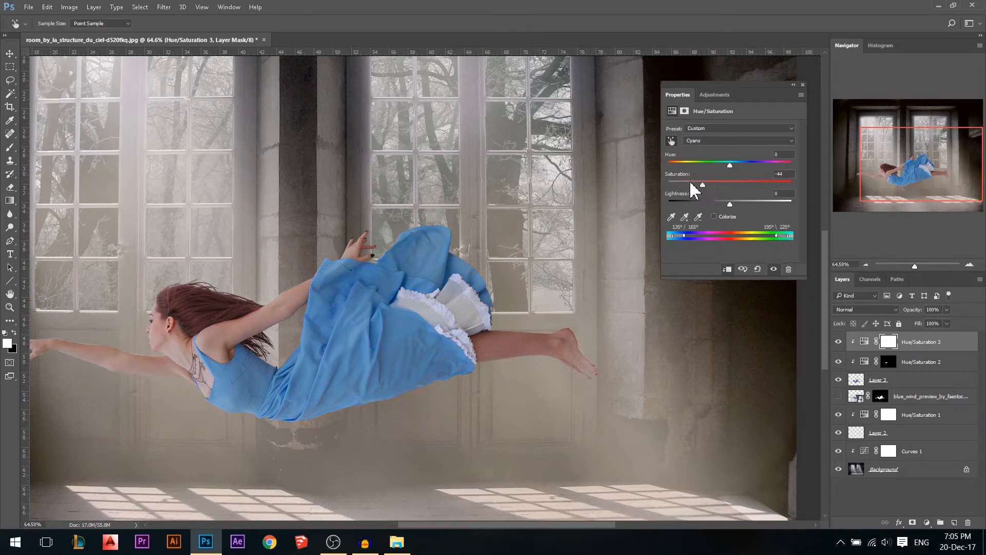
pyautogui.moveTo(685, 184); pyautogui.dragTo(718, 184)
pyautogui.moveTo(674, 239); pyautogui.dragTo(691, 234)
pyautogui.moveTo(783, 242); pyautogui.dragTo(776, 246)
pyautogui.moveTo(684, 183); pyautogui.dragTo(618, 187)
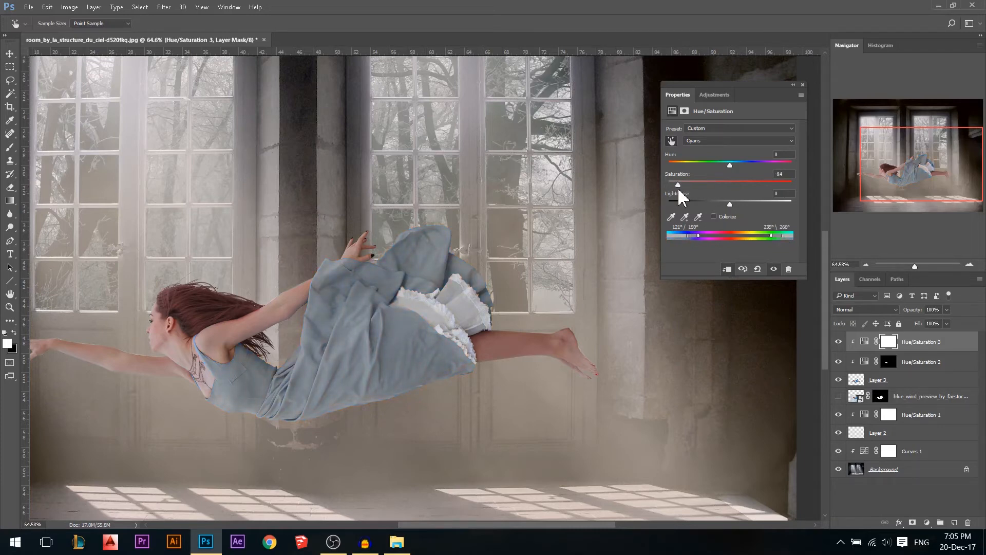
pyautogui.click(803, 85)
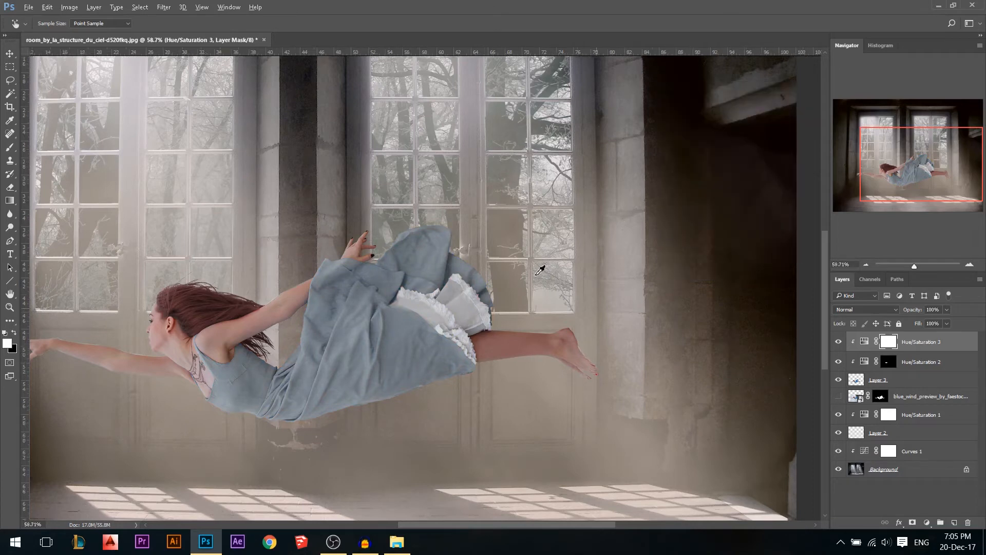
# Add a third Hue/Saturation adjustment clipped to the woman's layer and set its Master saturation to -27
pyautogui.scroll(-4, 563, 334)
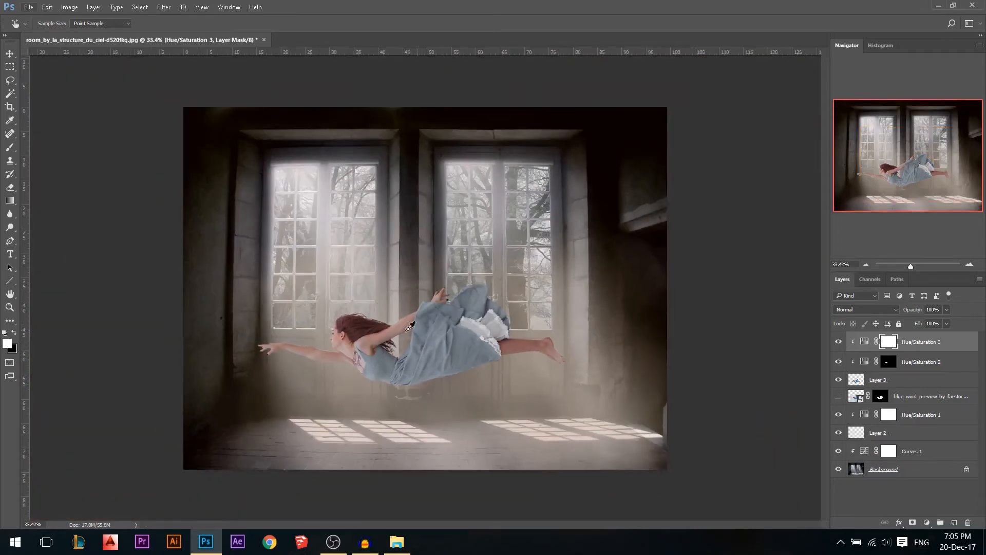
pyautogui.scroll(2, 387, 322)
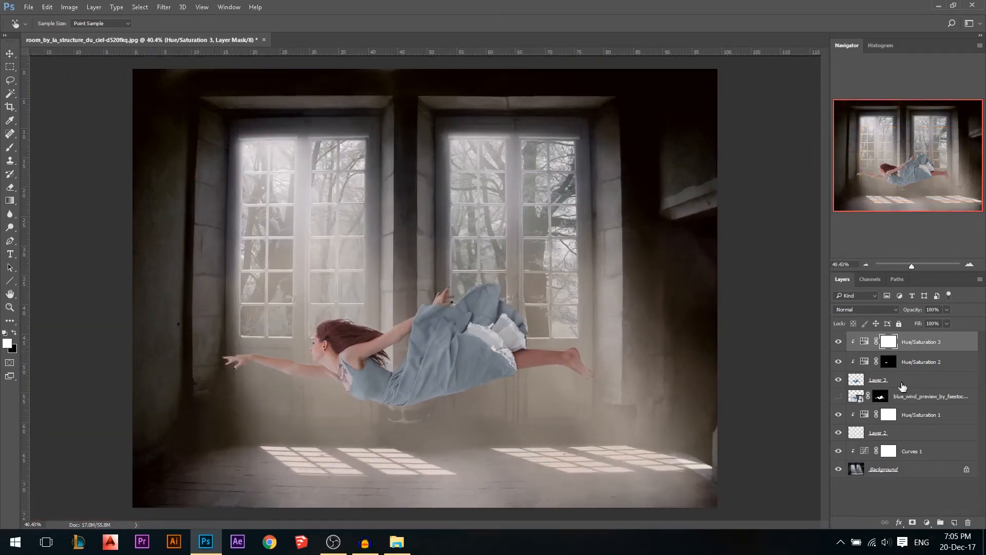
pyautogui.press('v')
pyautogui.click(922, 363)
pyautogui.moveTo(919, 316); pyautogui.dragTo(915, 315)
pyautogui.click(913, 344)
pyautogui.click(927, 522)
pyautogui.click(808, 381)
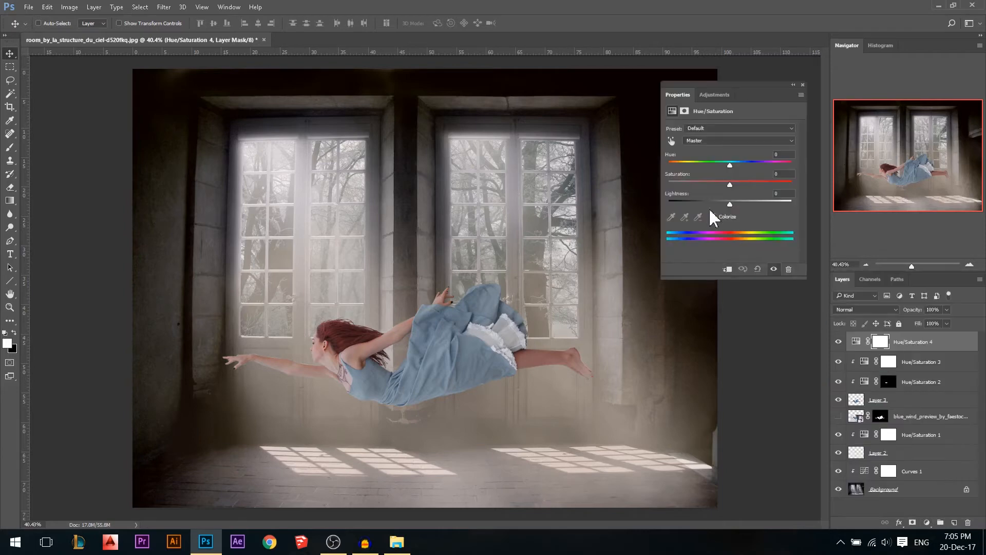
pyautogui.click(728, 269)
pyautogui.click(714, 185)
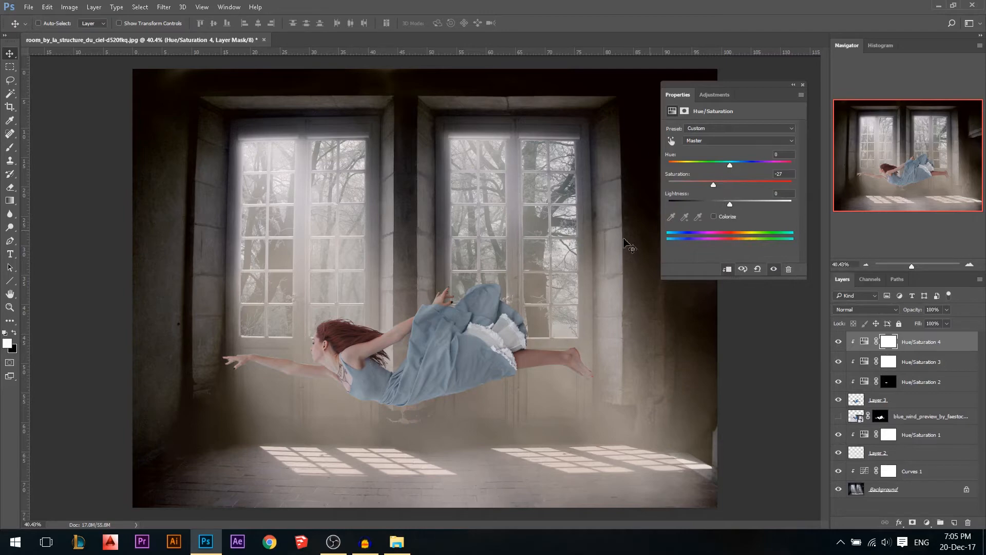
pyautogui.click(803, 84)
# Try moving the smoke layer and its Hue/Saturation adjustment above all of the woman's layers
pyautogui.scroll(-3, 506, 391)
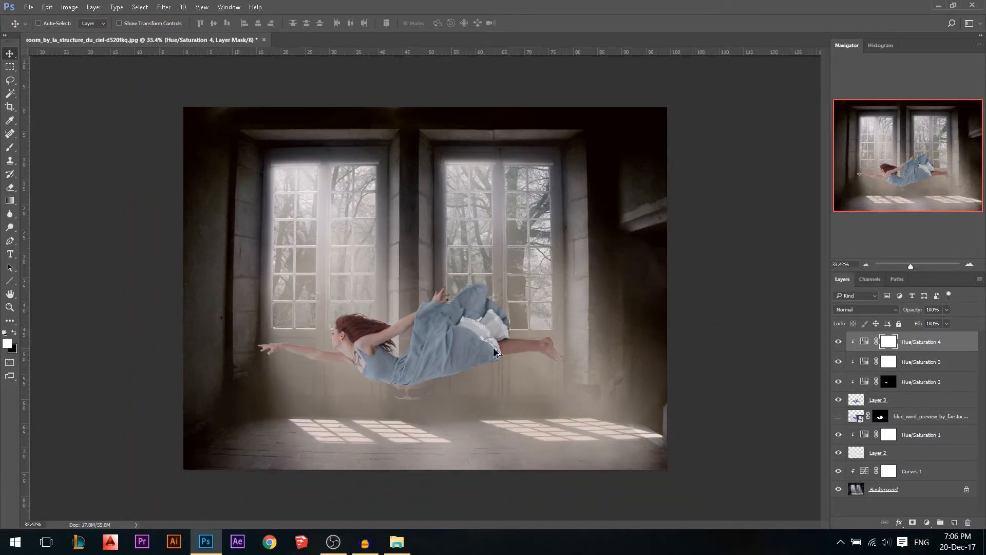
pyautogui.scroll(2, 519, 387)
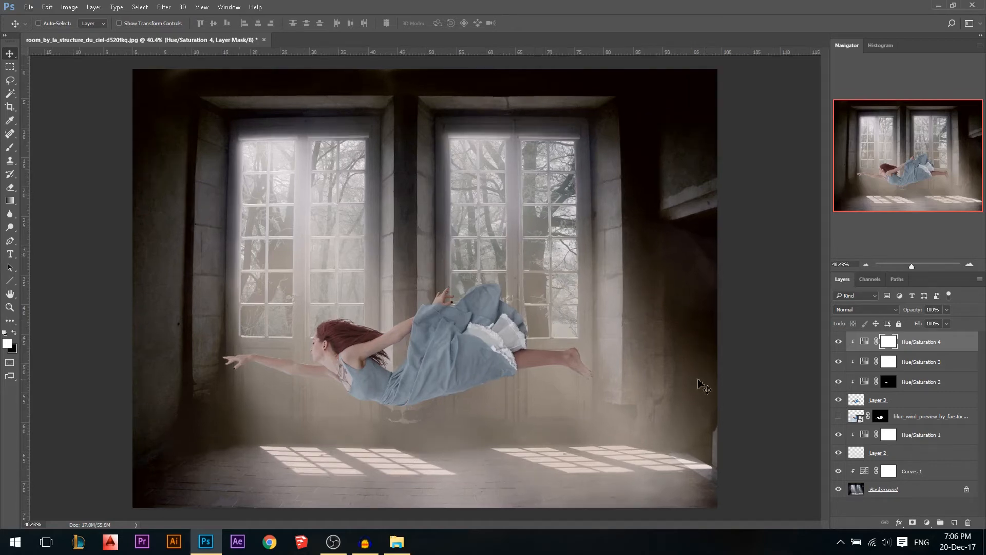
pyautogui.click(840, 453)
pyautogui.click(839, 453)
pyautogui.click(894, 452)
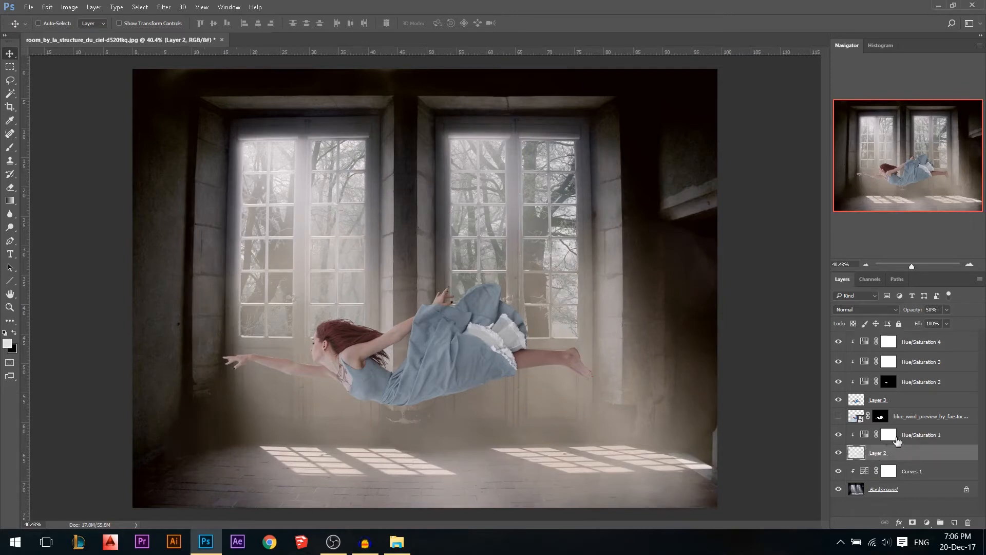
pyautogui.keyDown('ctrl'); pyautogui.click(898, 436); pyautogui.keyUp('ctrl')
pyautogui.moveTo(905, 434); pyautogui.dragTo(909, 338)
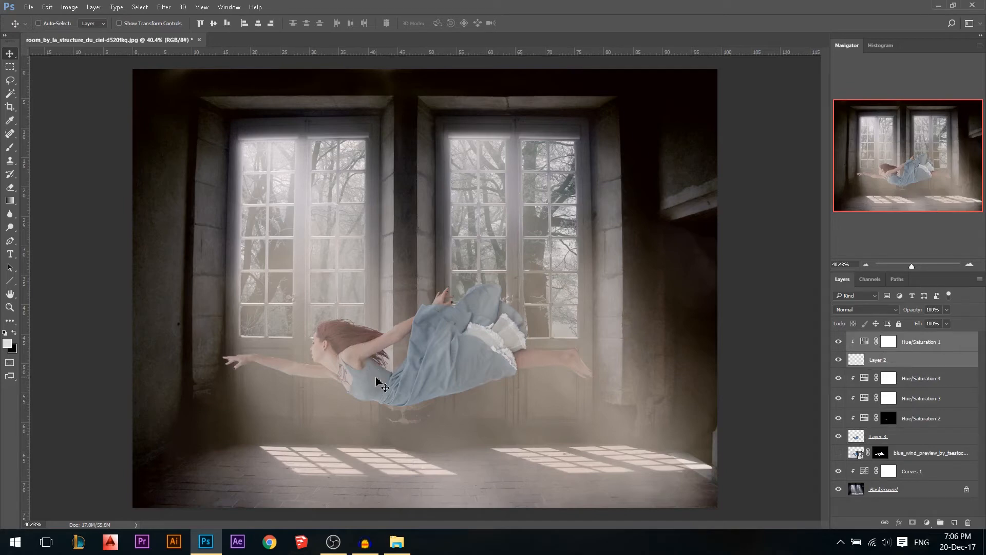
pyautogui.hotkey('ctrl', 'z')
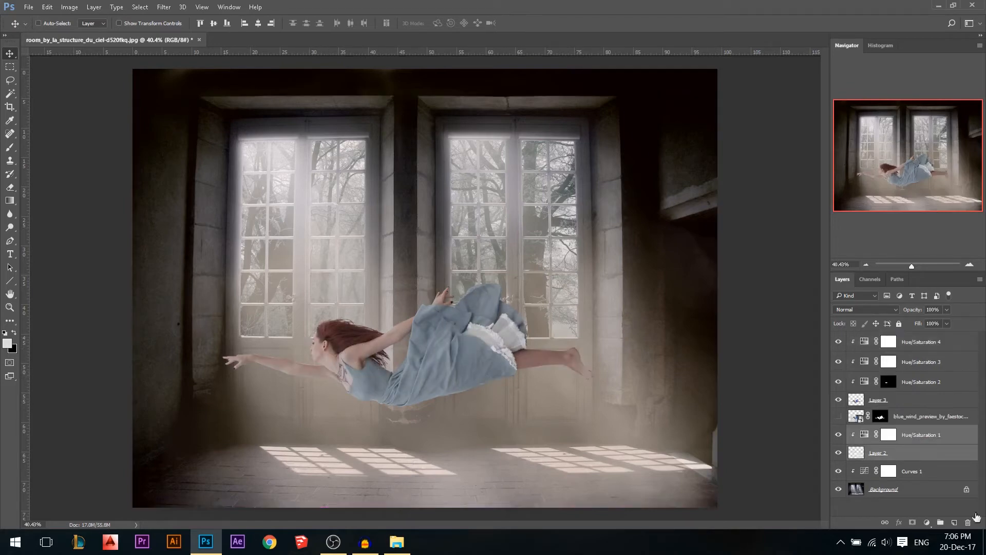
# Add a new layer above the woman's topmost Hue/Saturation adjustment and load the 771 px brush preset at a reduced size
pyautogui.click(907, 351)
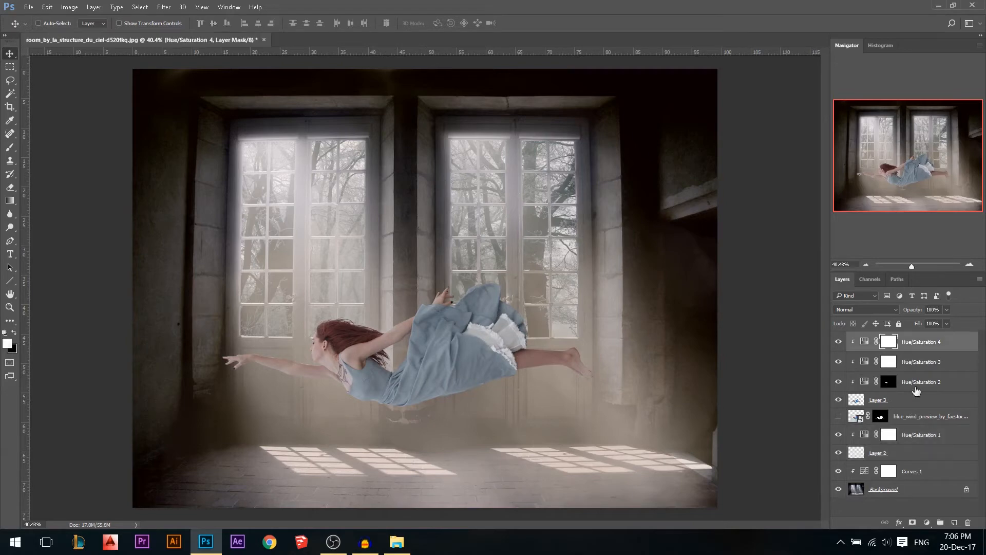
pyautogui.click(954, 522)
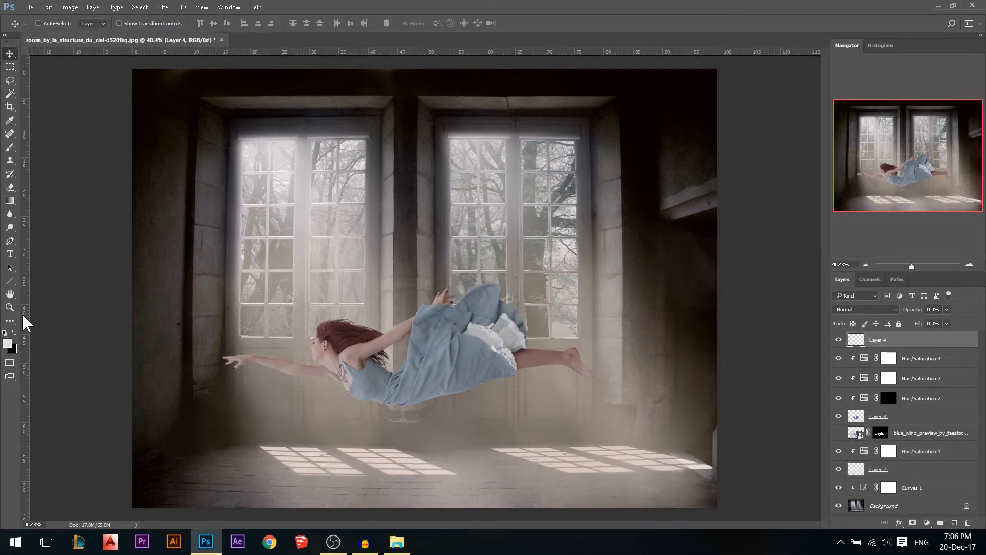
pyautogui.click(10, 148)
pyautogui.rightClick(446, 311)
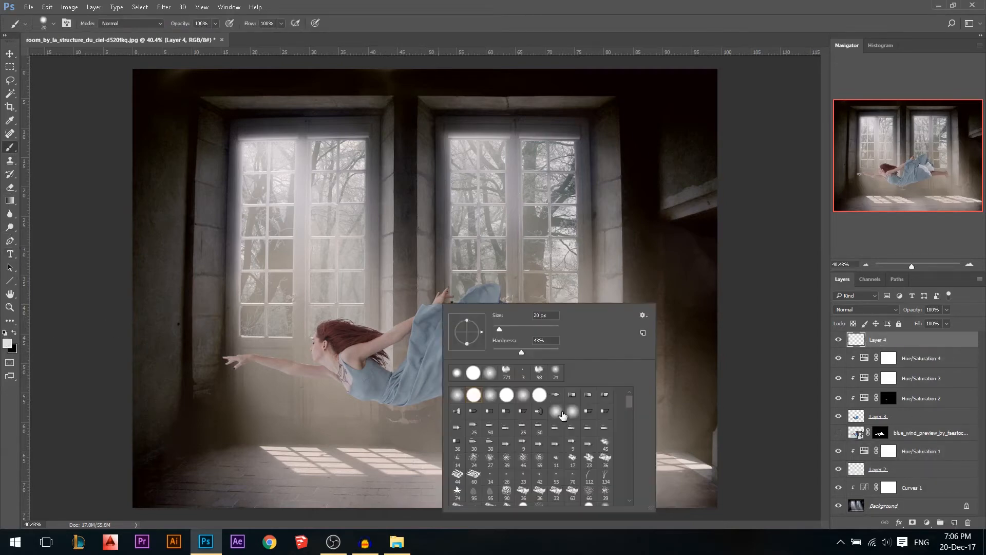
pyautogui.click(506, 374)
pyautogui.moveTo(286, 264); pyautogui.dragTo(252, 266)
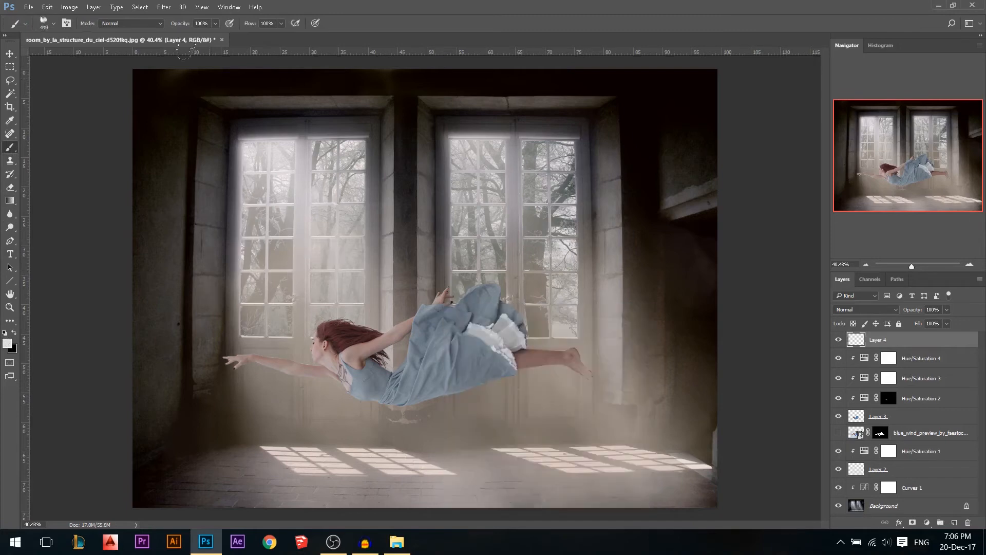
# Try a light haze dab above the woman's head with the brush opacity at 21%
pyautogui.moveTo(215, 24); pyautogui.dragTo(172, 44)
pyautogui.moveTo(366, 292); pyautogui.dragTo(361, 293)
pyautogui.moveTo(174, 25); pyautogui.dragTo(182, 25)
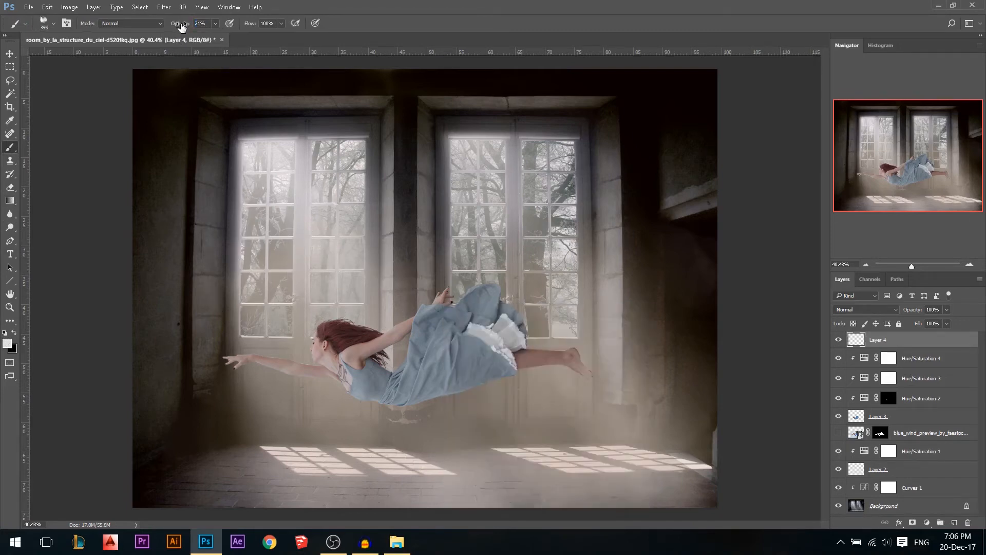
pyautogui.click(343, 271)
pyautogui.hotkey('ctrl', 'z')
# Paint faint haze over the woman's head, arms and dress at 8% brush opacity and clip the haze layer to her
pyautogui.moveTo(183, 26); pyautogui.dragTo(180, 26)
pyautogui.click(343, 304)
pyautogui.click(429, 285)
pyautogui.moveTo(558, 332); pyautogui.dragTo(523, 338)
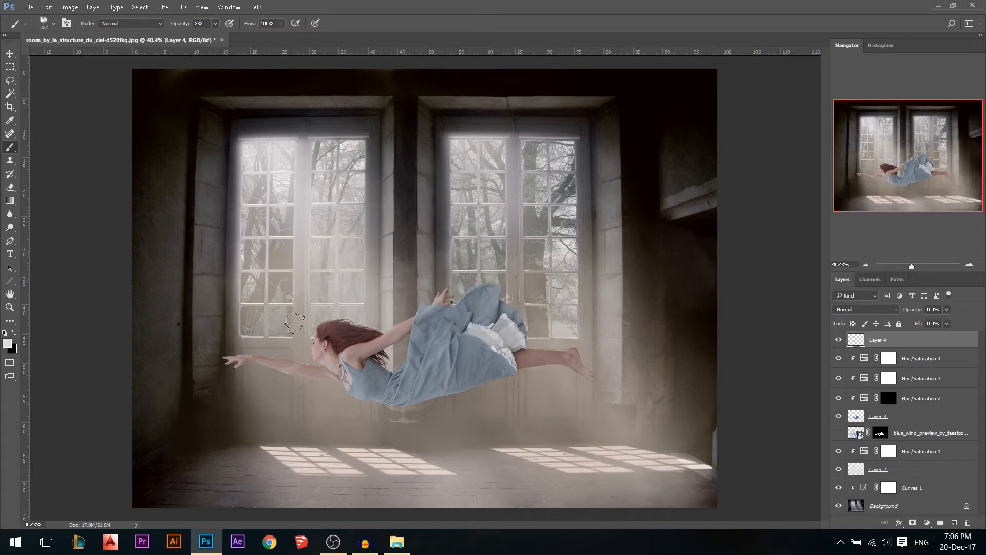
pyautogui.moveTo(235, 330); pyautogui.dragTo(199, 320)
pyautogui.moveTo(317, 308); pyautogui.dragTo(426, 294)
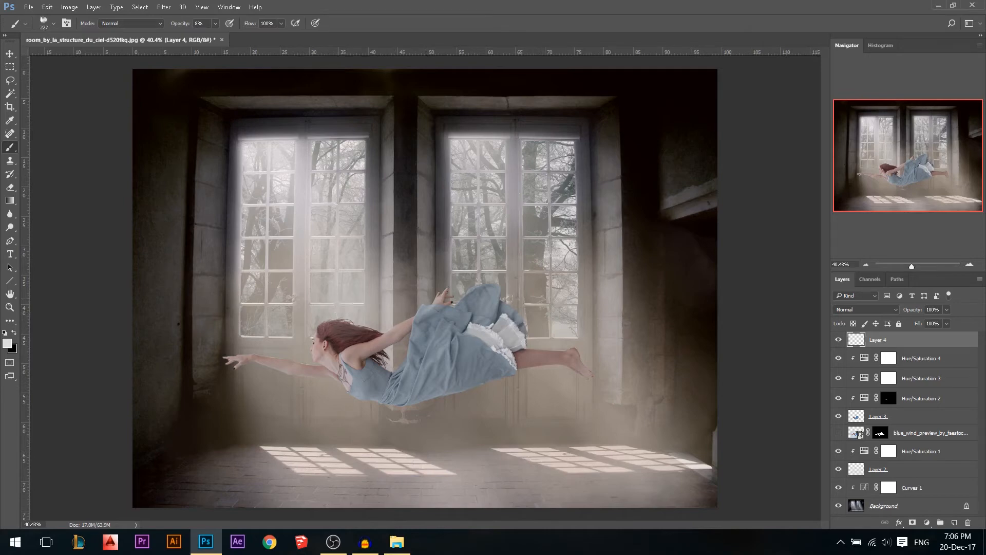
pyautogui.moveTo(920, 359); pyautogui.dragTo(920, 349)
pyautogui.keyDown('alt'); pyautogui.click(920, 348); pyautogui.keyUp('alt')
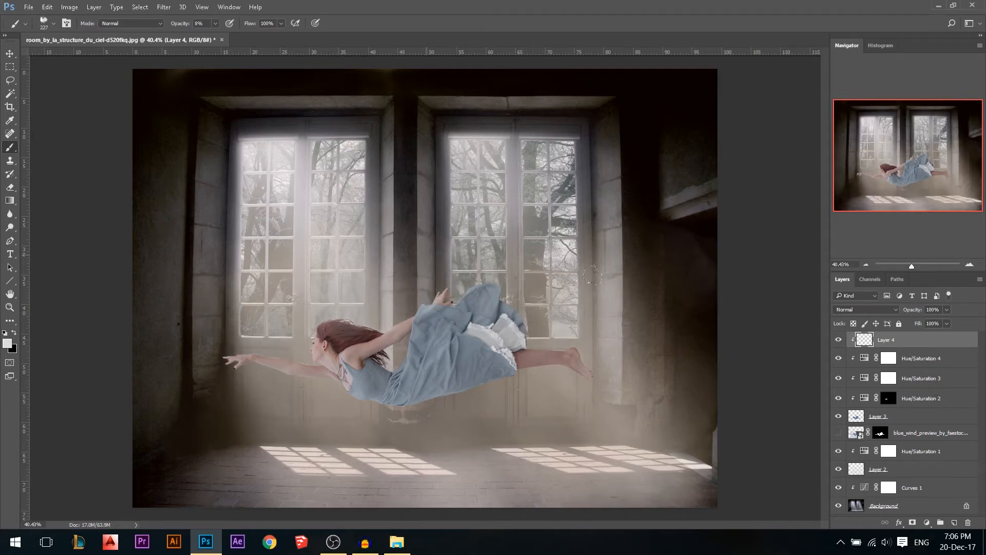
# Duplicate the woman's layer beneath its clipped adjustments and hide the original
pyautogui.click(10, 53)
pyautogui.scroll(2, 411, 423)
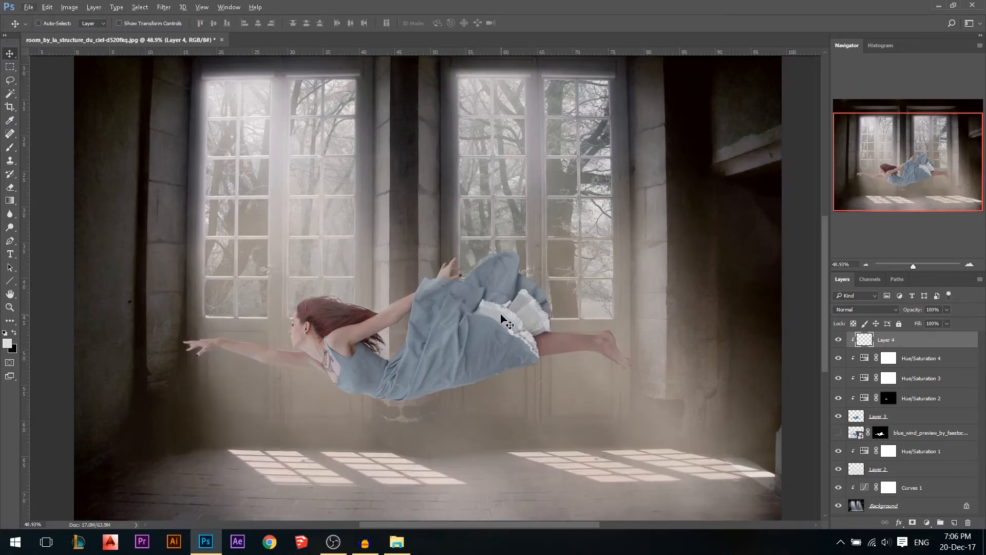
pyautogui.click(859, 421)
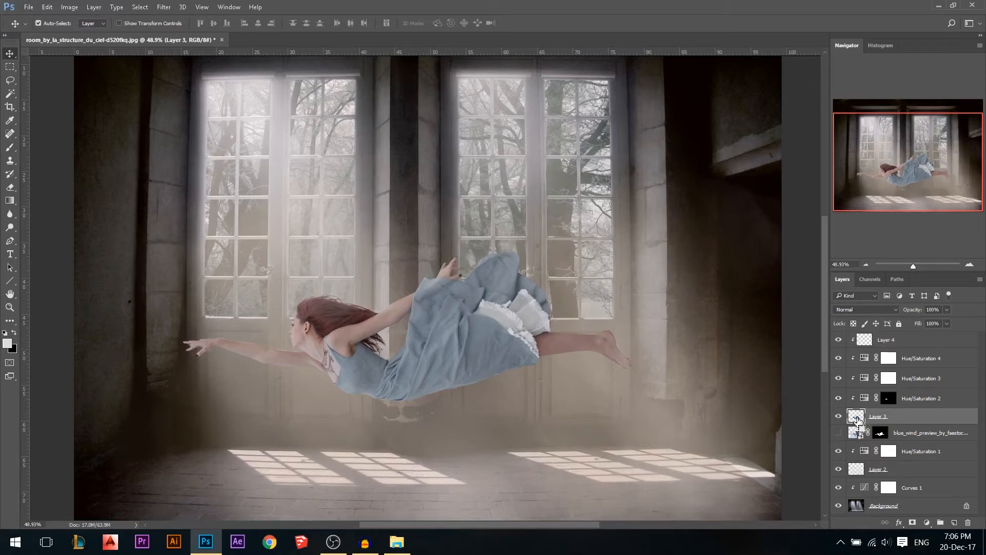
pyautogui.hotkey('ctrl', 'j')
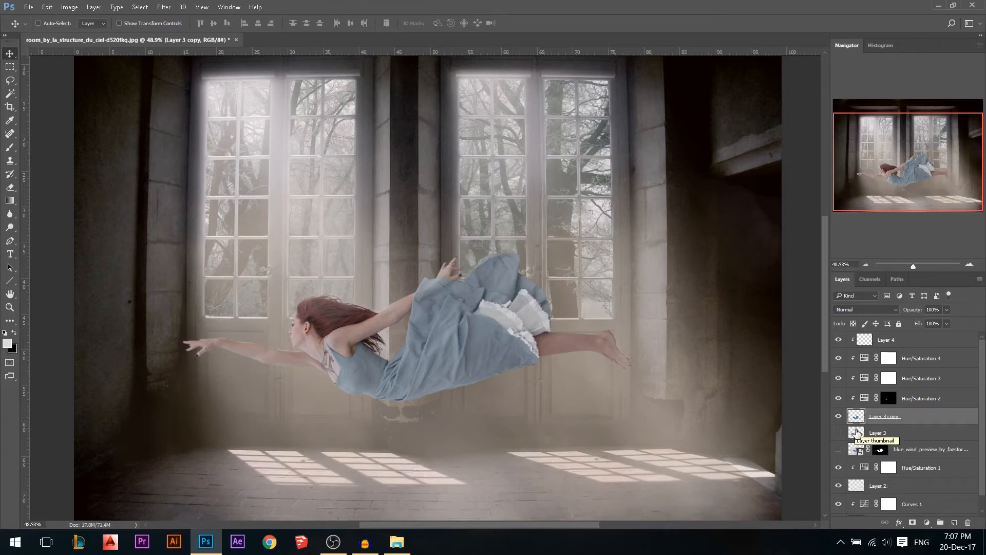
# Dodge the midtones of the woman's face and the upper edge of her hair on the duplicate layer
pyautogui.click(10, 227)
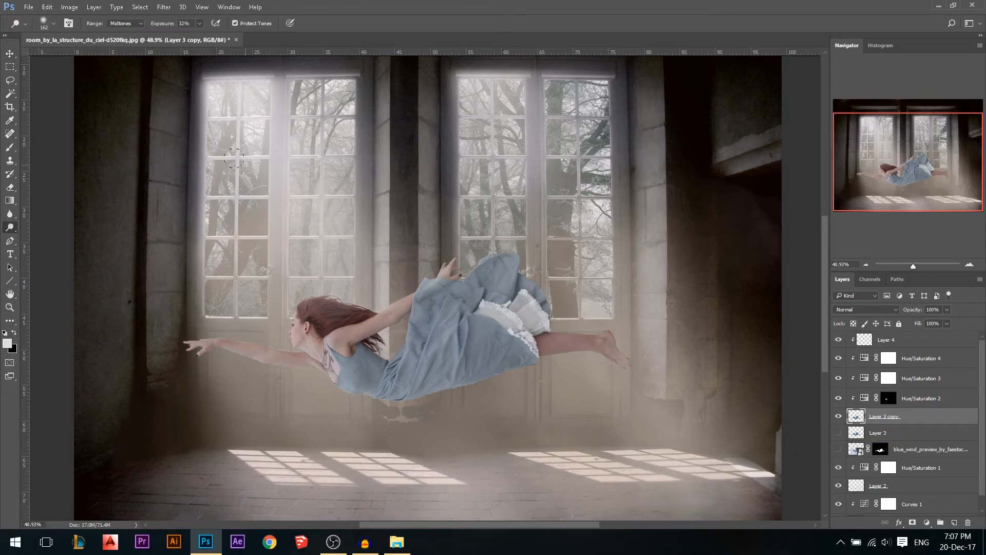
pyautogui.scroll(4, 326, 266)
pyautogui.moveTo(371, 297)
pyautogui.mouseDown()
pyautogui.moveTo(361, 293)
pyautogui.moveTo(375, 310)
pyautogui.mouseUp()
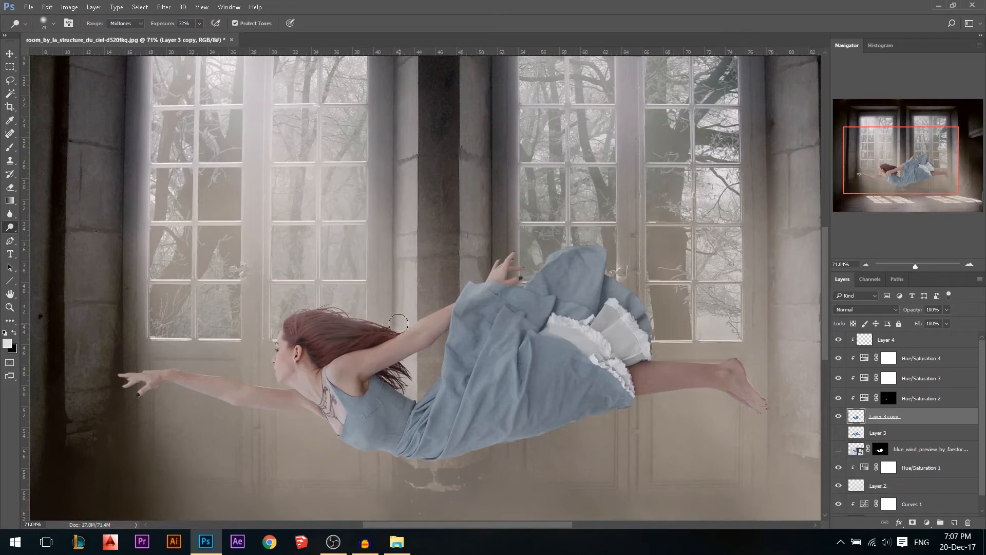
pyautogui.scroll(1, 252, 286)
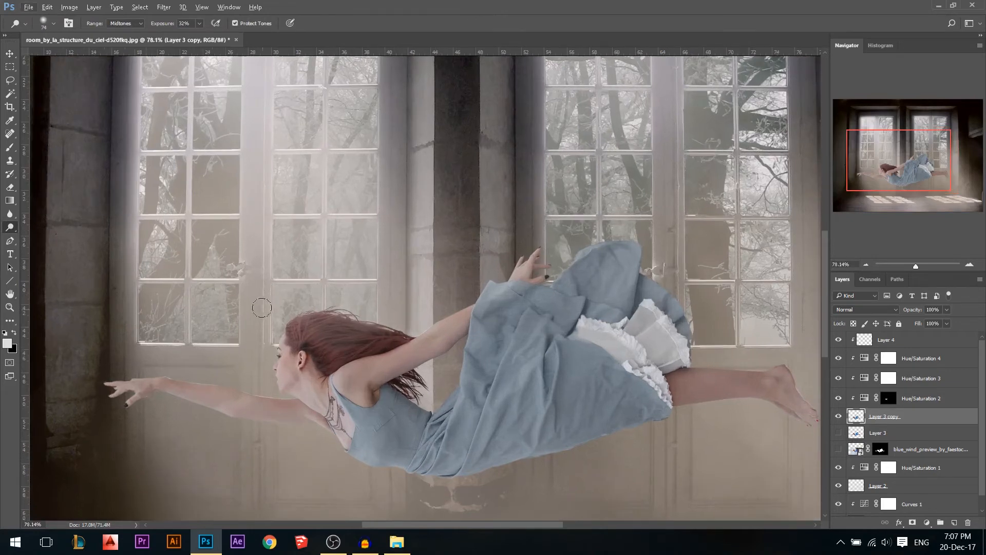
pyautogui.moveTo(261, 322)
pyautogui.mouseDown()
pyautogui.moveTo(273, 311)
pyautogui.moveTo(265, 295)
pyautogui.mouseUp()
pyautogui.moveTo(164, 25); pyautogui.dragTo(170, 24)
pyautogui.moveTo(242, 349); pyautogui.dragTo(234, 350)
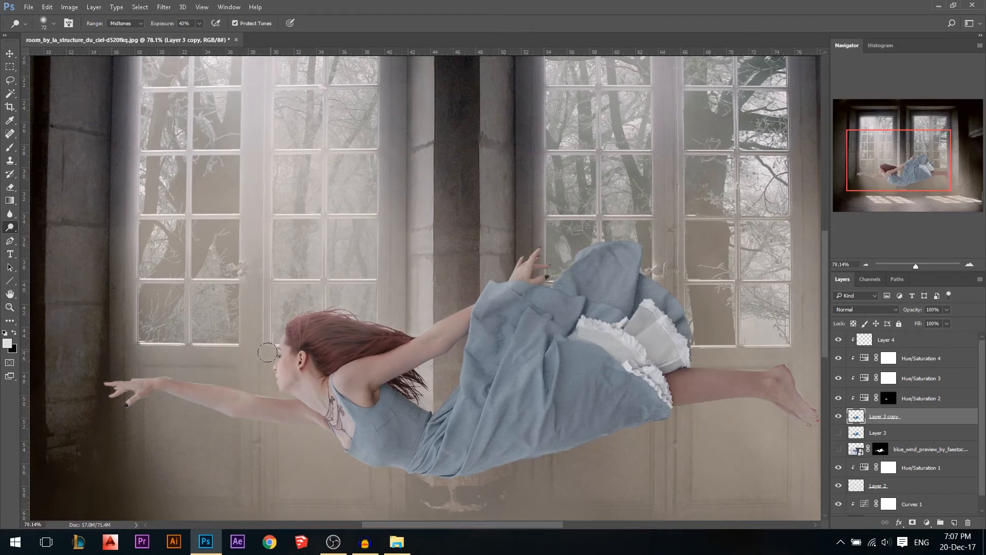
pyautogui.moveTo(340, 317); pyautogui.dragTo(362, 318)
# Dodge the midtones along the dress's upper edge, the top of the leg and the backward-reaching arm
pyautogui.moveTo(558, 263); pyautogui.dragTo(632, 245)
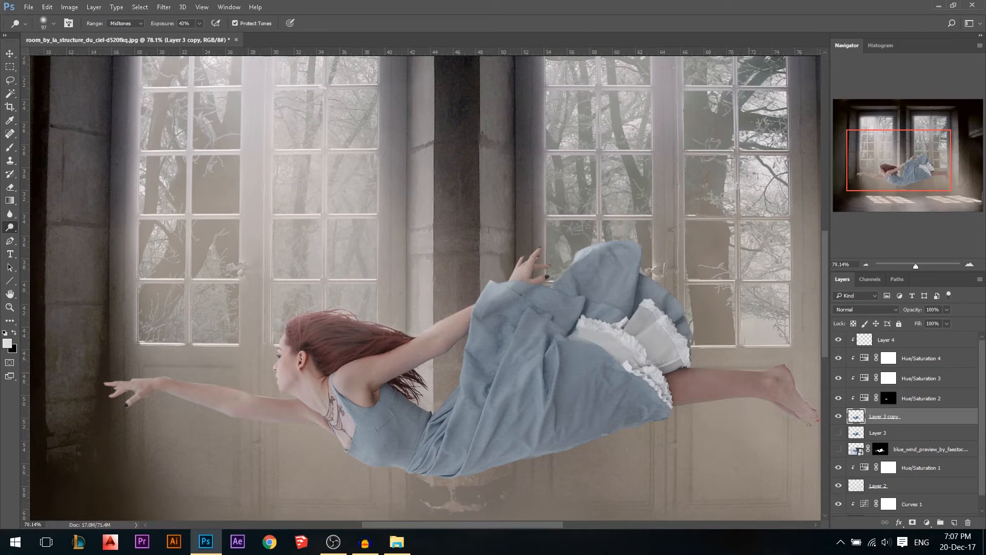
pyautogui.moveTo(679, 358); pyautogui.dragTo(687, 356)
pyautogui.moveTo(781, 366)
pyautogui.mouseDown()
pyautogui.moveTo(767, 357)
pyautogui.moveTo(744, 370)
pyautogui.moveTo(688, 366)
pyautogui.mouseUp()
pyautogui.moveTo(413, 394); pyautogui.dragTo(406, 397)
pyautogui.moveTo(454, 341); pyautogui.dragTo(411, 320)
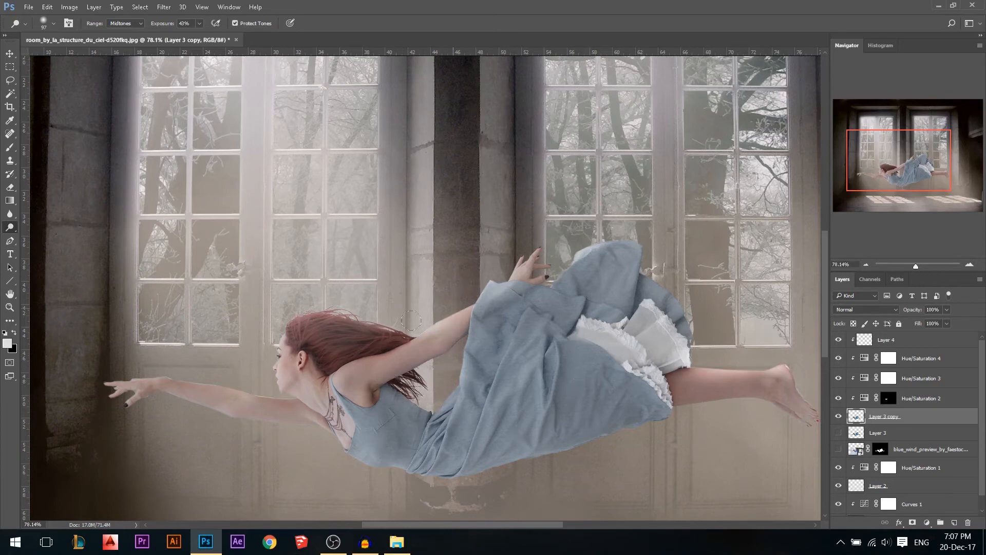
# Burn the midtones of the dress's lower side and folds at 42% exposure with a large soft brush
pyautogui.rightClick(9, 227)
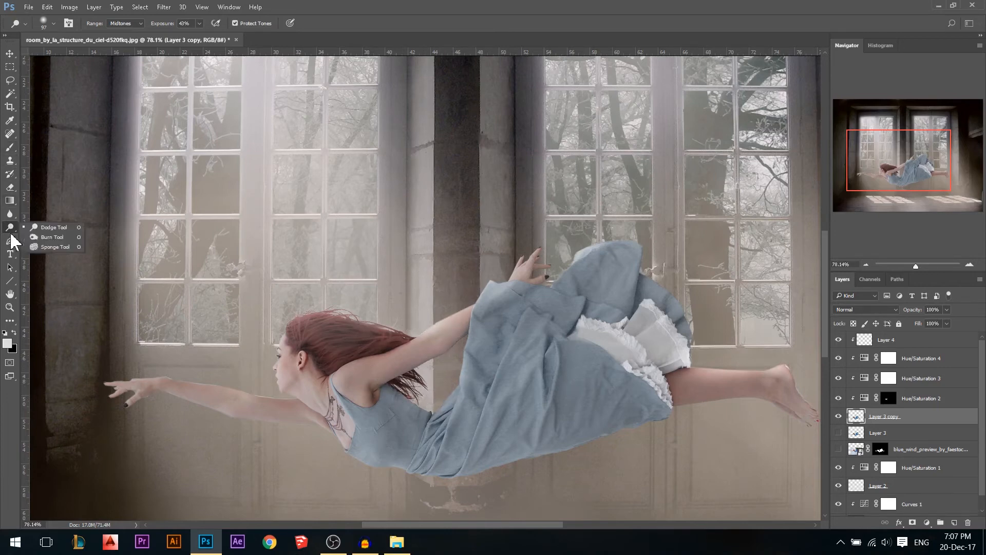
pyautogui.click(41, 236)
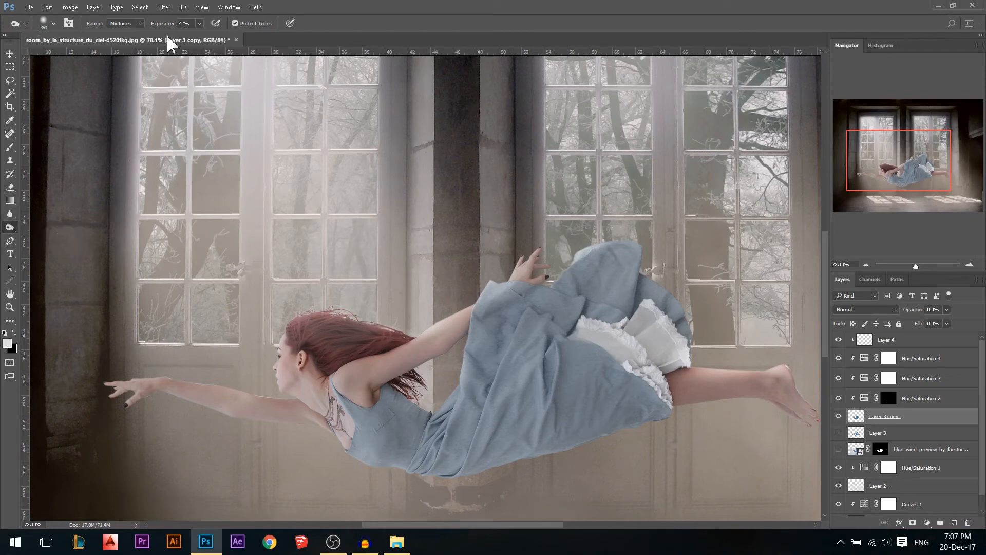
pyautogui.moveTo(505, 415)
pyautogui.mouseDown()
pyautogui.moveTo(485, 417)
pyautogui.moveTo(434, 373)
pyautogui.mouseUp()
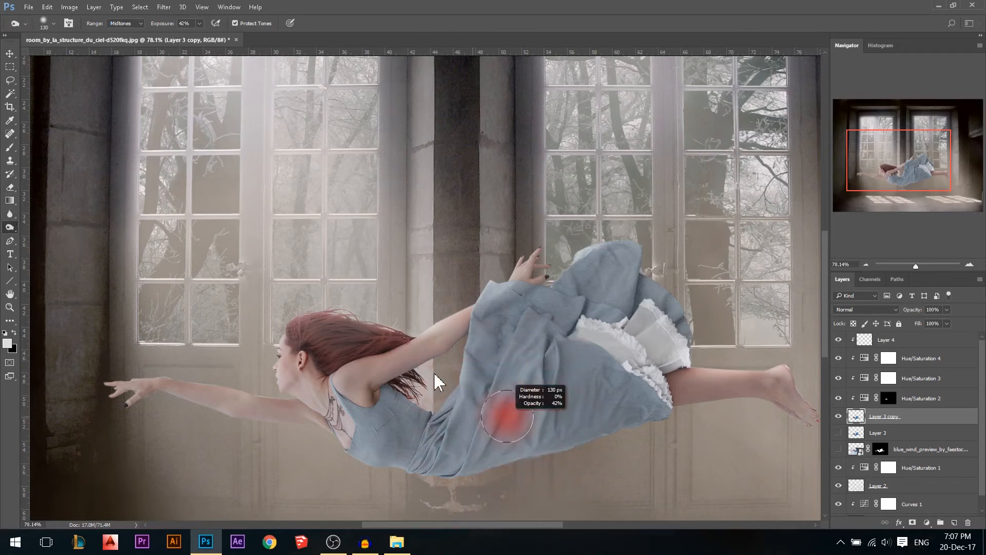
pyautogui.scroll(-3, 483, 390)
pyautogui.moveTo(530, 403)
pyautogui.mouseDown()
pyautogui.moveTo(544, 386)
pyautogui.moveTo(532, 353)
pyautogui.moveTo(486, 390)
pyautogui.mouseUp()
pyautogui.moveTo(591, 303)
pyautogui.mouseDown()
pyautogui.moveTo(583, 308)
pyautogui.moveTo(652, 331)
pyautogui.moveTo(611, 256)
pyautogui.moveTo(534, 277)
pyautogui.mouseUp()
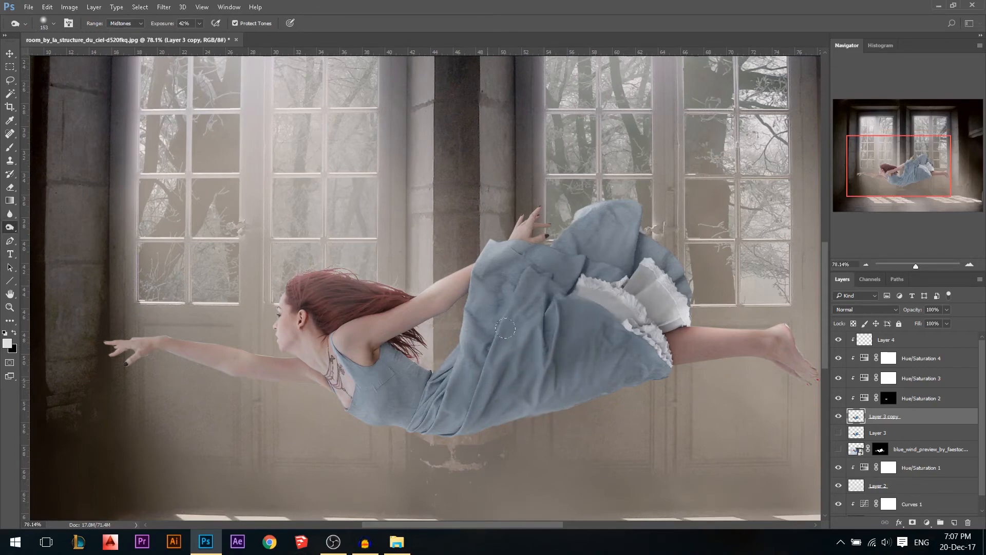
# Burn the underside of the bodice and outstretched arm, using a 27 px brush at 18% exposure for the arm
pyautogui.moveTo(450, 387)
pyautogui.mouseDown()
pyautogui.moveTo(391, 403)
pyautogui.moveTo(320, 347)
pyautogui.moveTo(363, 347)
pyautogui.moveTo(298, 319)
pyautogui.moveTo(308, 337)
pyautogui.moveTo(263, 358)
pyautogui.mouseUp()
pyautogui.scroll(4, 197, 364)
pyautogui.moveTo(166, 346); pyautogui.dragTo(121, 337)
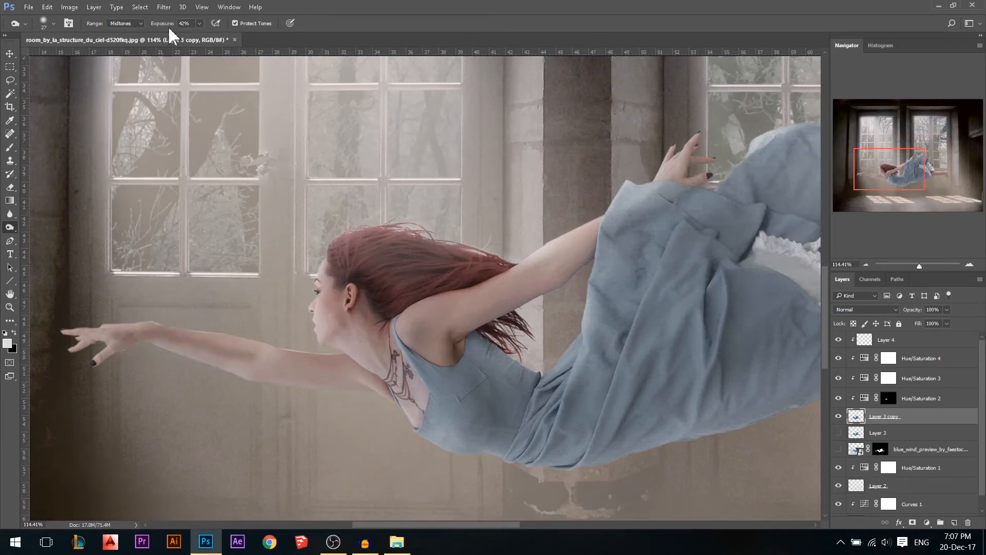
pyautogui.moveTo(165, 24); pyautogui.dragTo(161, 26)
pyautogui.moveTo(119, 343)
pyautogui.mouseDown()
pyautogui.moveTo(144, 337)
pyautogui.moveTo(385, 385)
pyautogui.mouseUp()
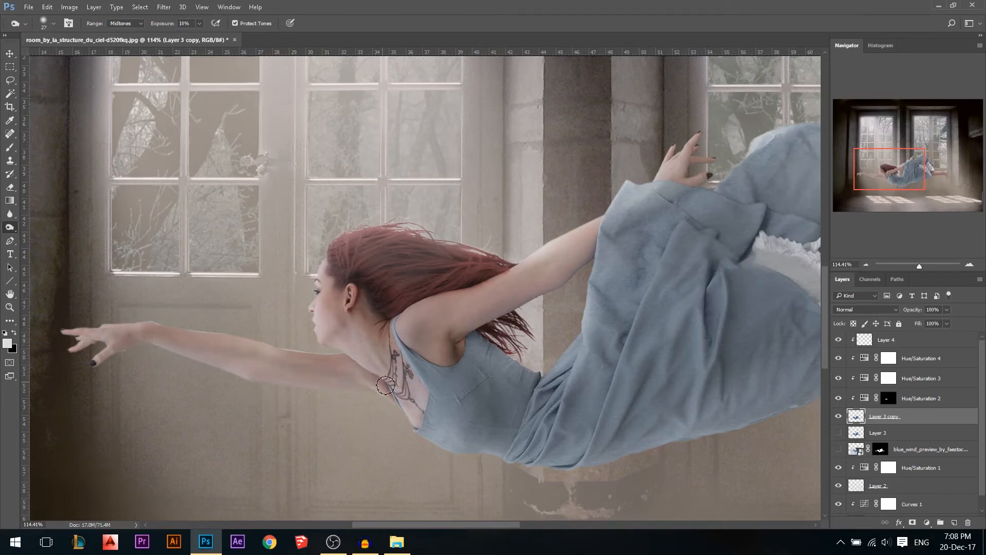
# Lower the Burn exposure to 9% and deepen the shadow along the underside of the outstretched arm
pyautogui.scroll(-4, 151, 300)
pyautogui.scroll(3, 77, 318)
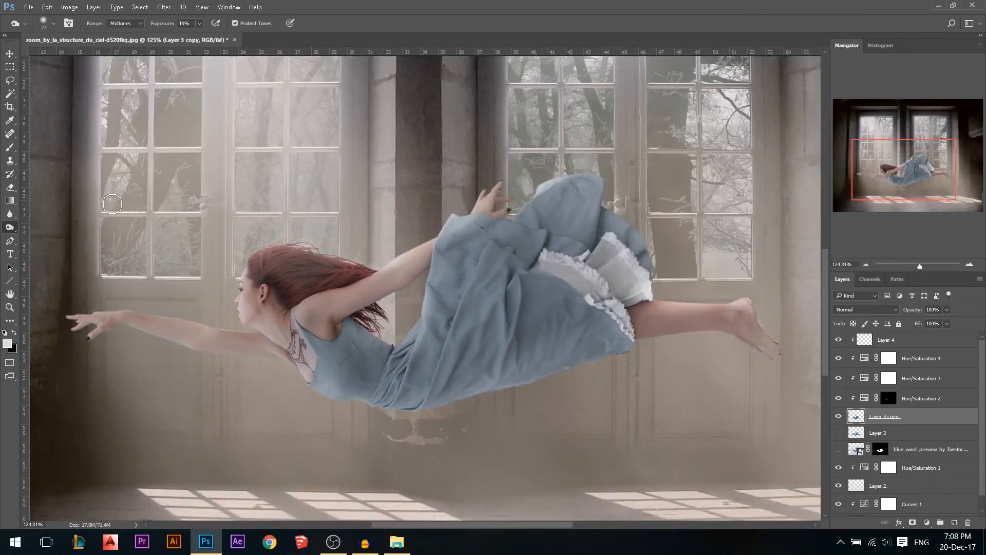
pyautogui.moveTo(165, 24); pyautogui.dragTo(159, 26)
pyautogui.keyDown('alt'); pyautogui.rightClick(155, 337); pyautogui.keyUp('alt')
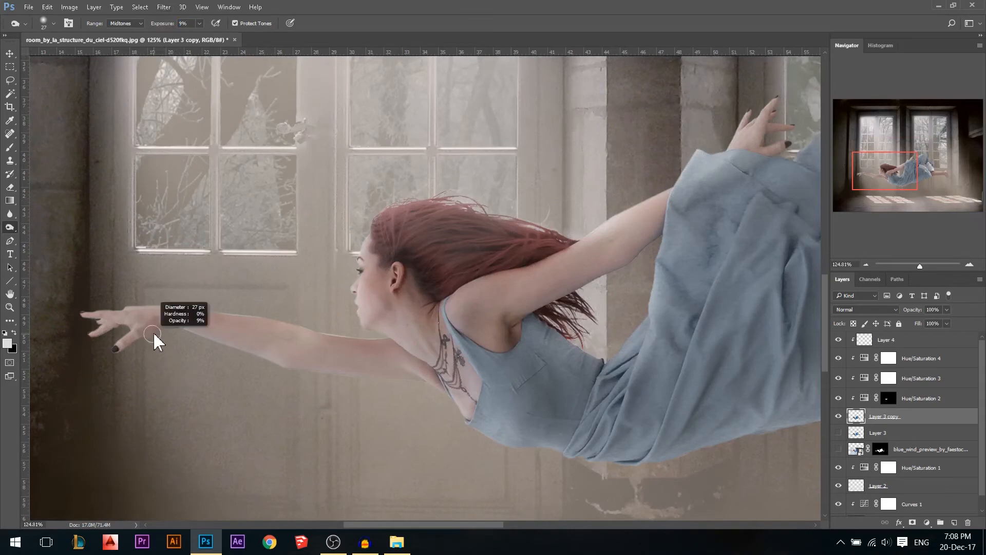
pyautogui.moveTo(152, 322); pyautogui.dragTo(415, 374)
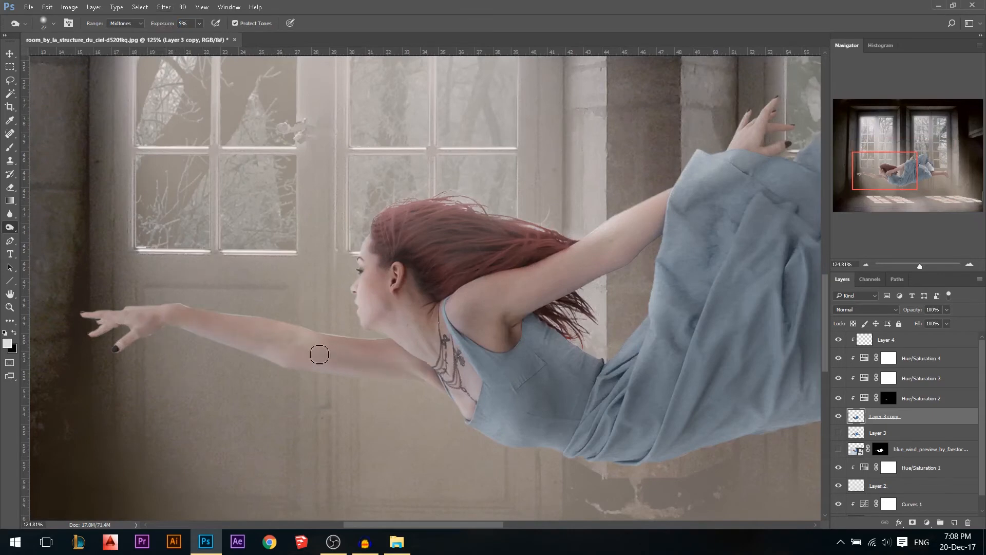
# Burn the leg beside the petticoat frill and the dress folds at 9% exposure, enlarging the brush to 120 px
pyautogui.scroll(-3, 31, 317)
pyautogui.scroll(1, 605, 321)
pyautogui.keyDown('alt'); pyautogui.rightClick(652, 328); pyautogui.keyUp('alt')
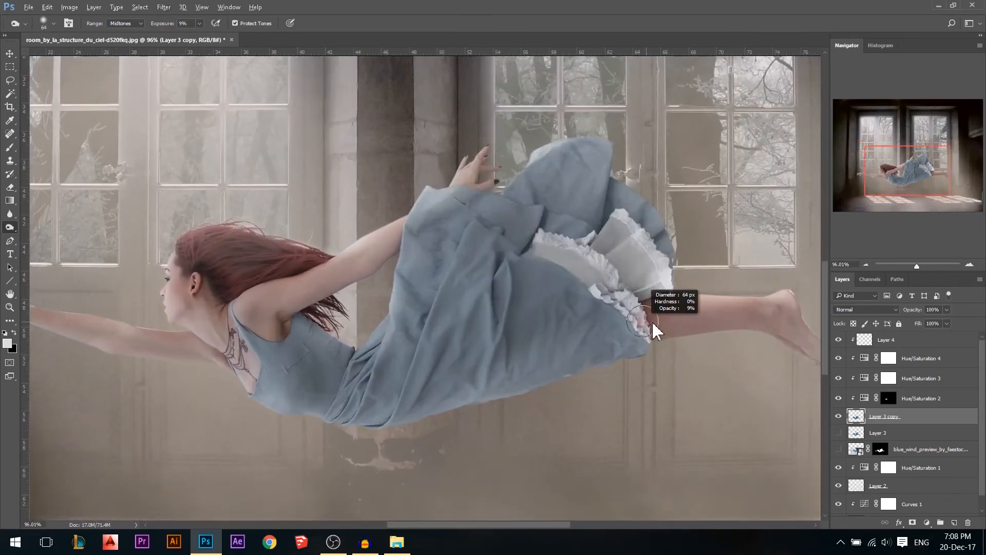
pyautogui.keyDown('alt'); pyautogui.rightClick(489, 341); pyautogui.keyUp('alt')
pyautogui.keyDown('alt'); pyautogui.rightClick(418, 366); pyautogui.keyUp('alt')
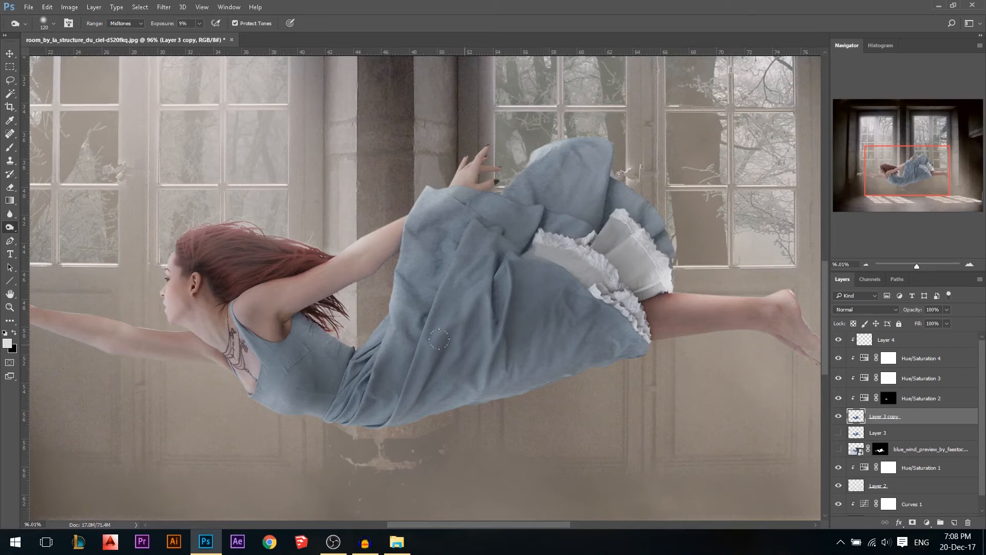
# Compare the dodged and burned copy of the woman with the original layer by toggling the copy's visibility
pyautogui.scroll(-8, 411, 359)
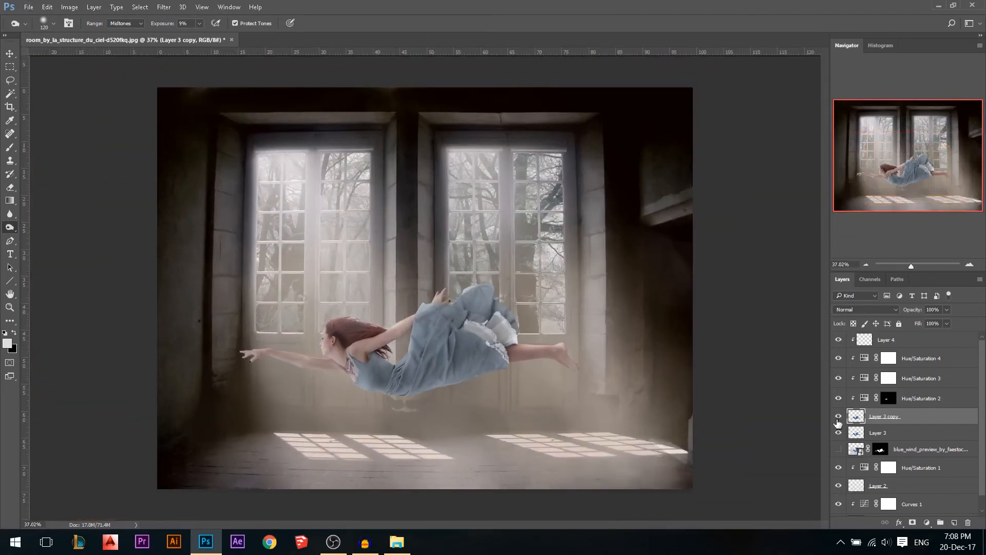
pyautogui.click(838, 417)
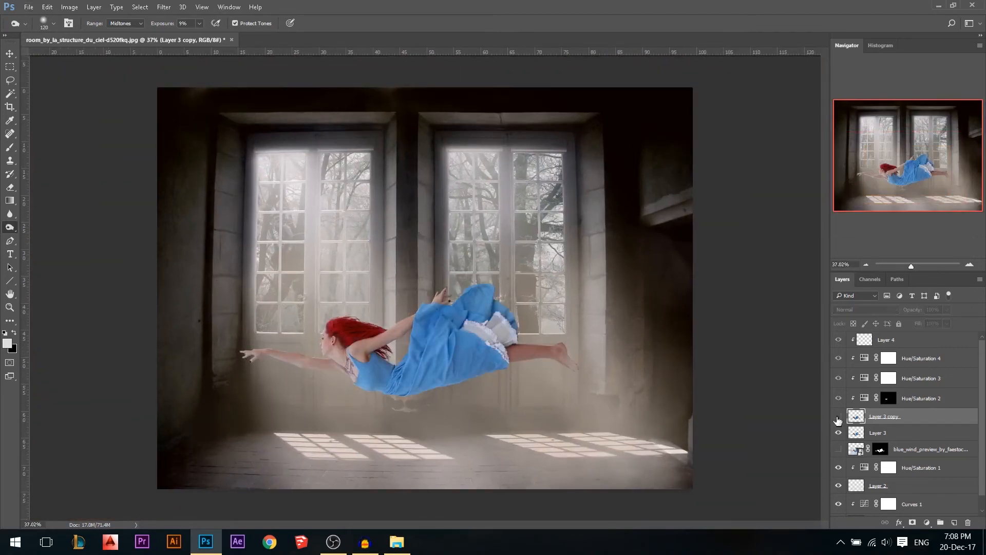
pyautogui.click(838, 417)
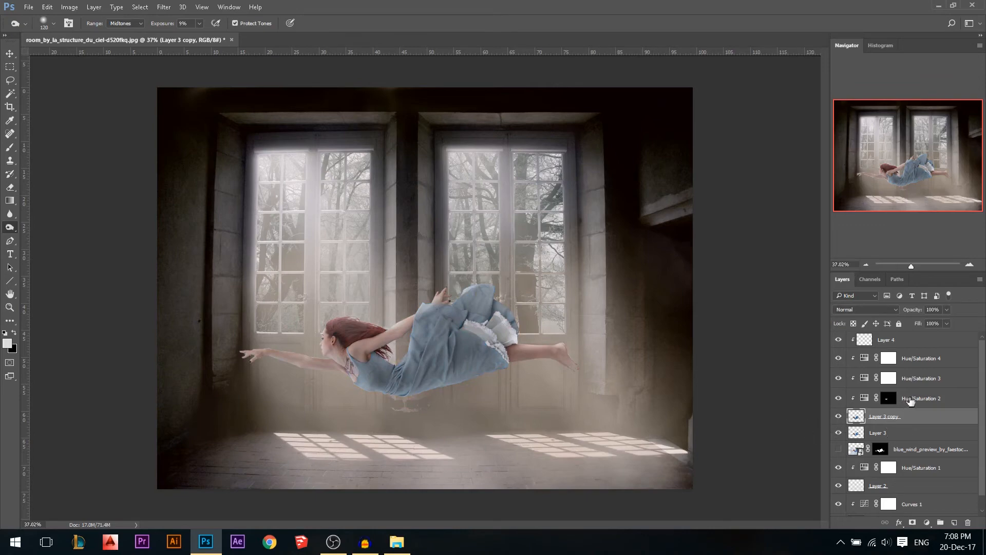
pyautogui.click(910, 400)
pyautogui.keyDown('shift'); pyautogui.click(903, 341); pyautogui.keyUp('shift')
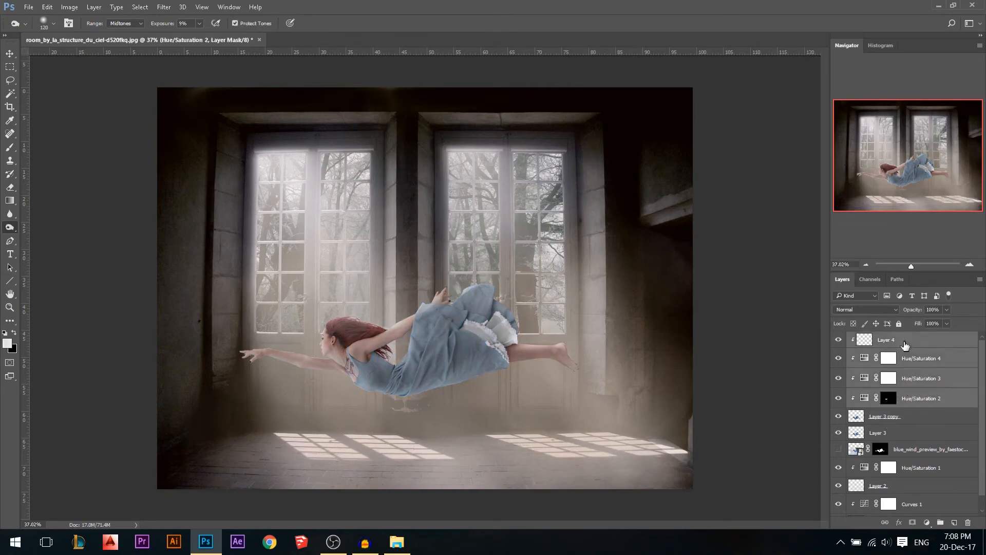
pyautogui.click(886, 420)
pyautogui.press('v')
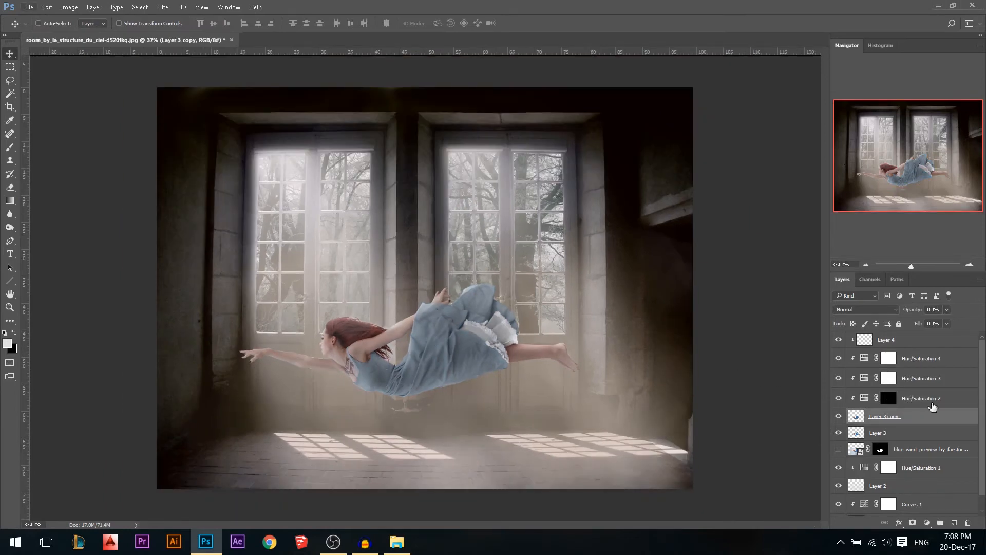
# Select Layer 4, the uppermost layer of the woman's clipped adjustments
pyautogui.click(887, 341)
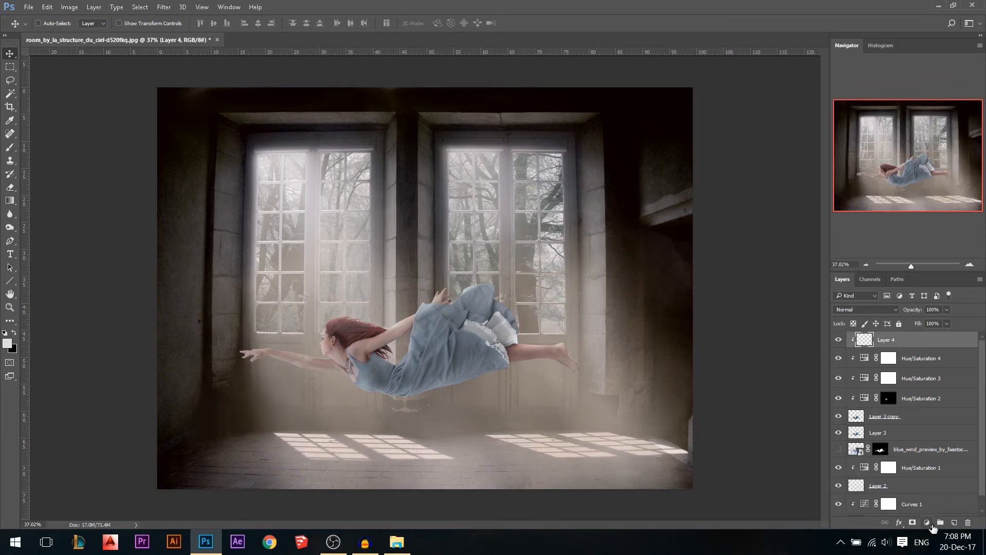
pyautogui.click(927, 522)
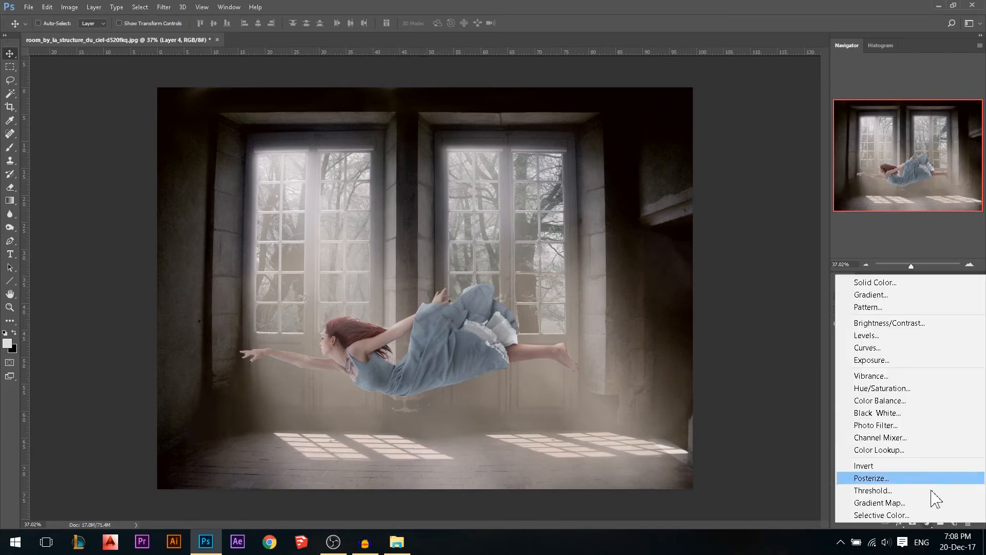
pyautogui.click(879, 346)
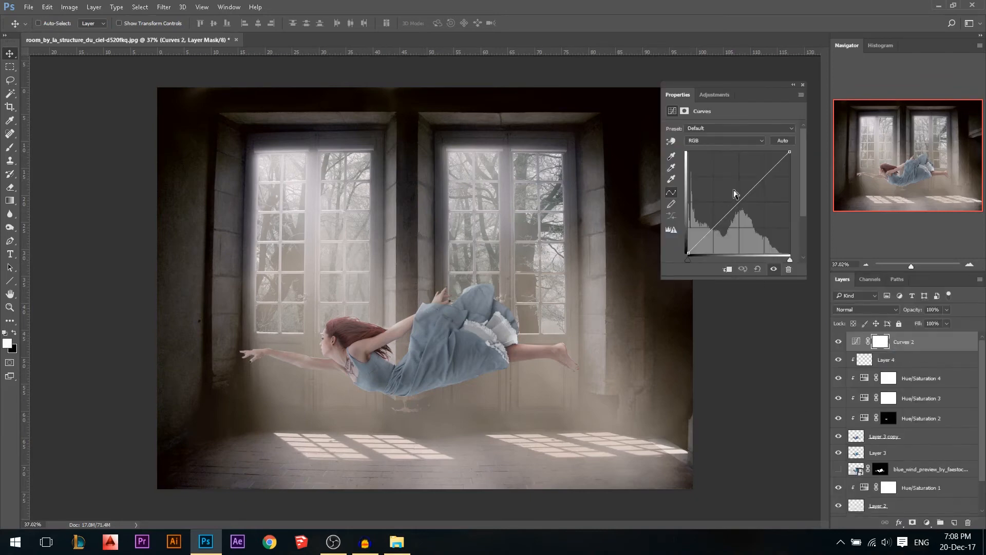
pyautogui.click(803, 85)
pyautogui.hotkey('ctrl', 'z')
# Add a Gradient Map adjustment layer above Layer 4 and apply the Violet, Orange gradient preset
pyautogui.click(927, 520)
pyautogui.click(880, 502)
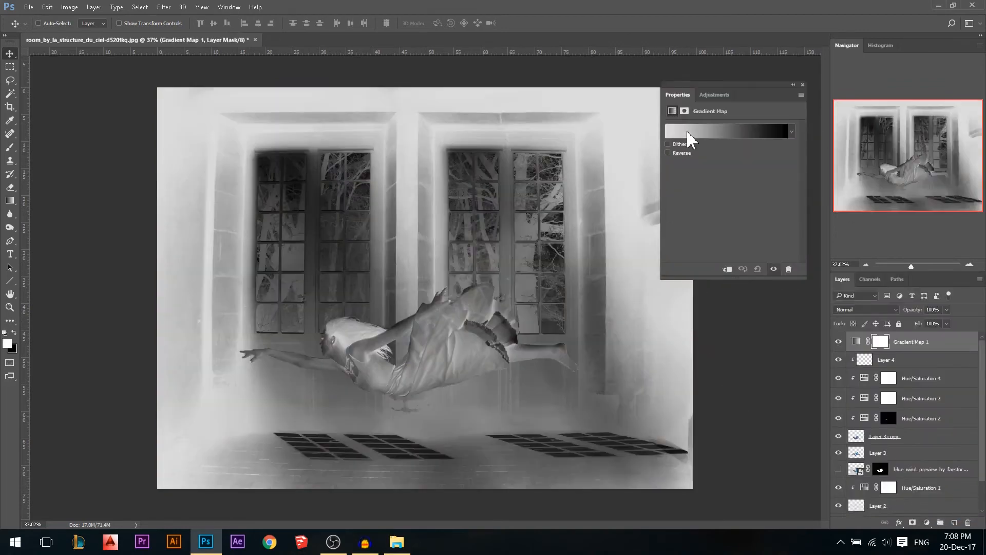
pyautogui.click(687, 131)
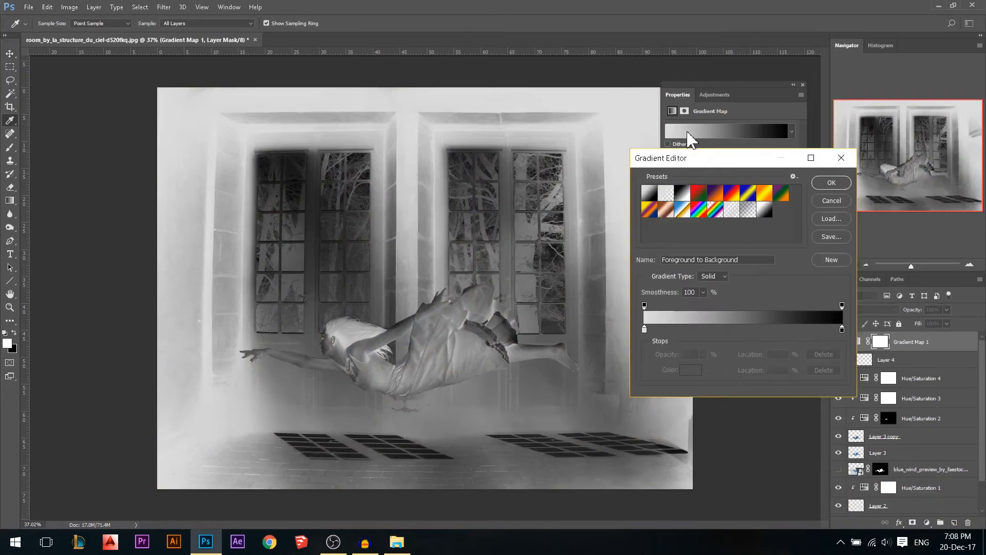
pyautogui.click(719, 198)
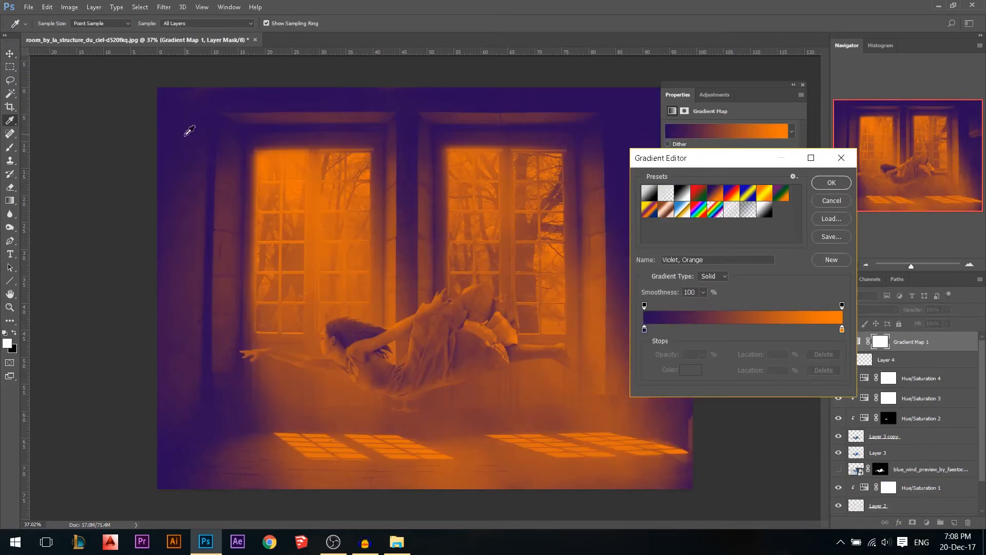
# Recolor the gradient map's dark stop to teal green 128d69
pyautogui.click(644, 329)
pyautogui.doubleClick(644, 328)
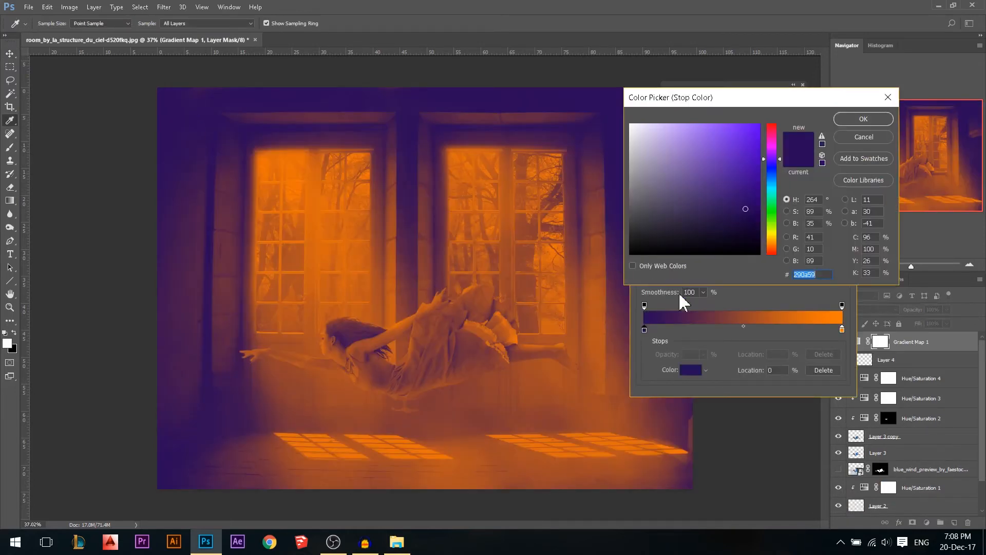
pyautogui.click(772, 199)
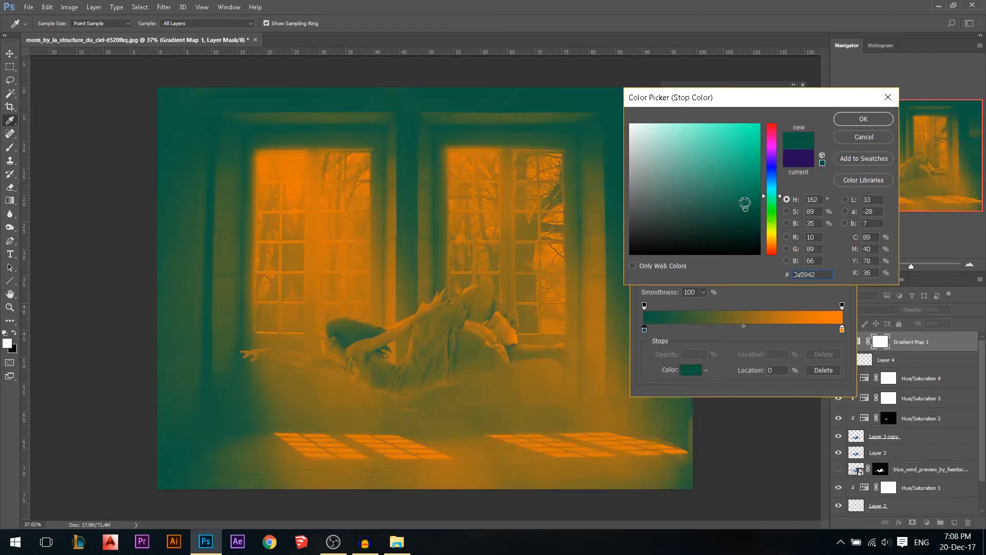
pyautogui.click(745, 184)
pyautogui.click(863, 119)
# Recolor the gradient map's light stop to yellow-orange ffc742 and accept the gradient
pyautogui.click(842, 328)
pyautogui.doubleClick(842, 330)
pyautogui.click(727, 124)
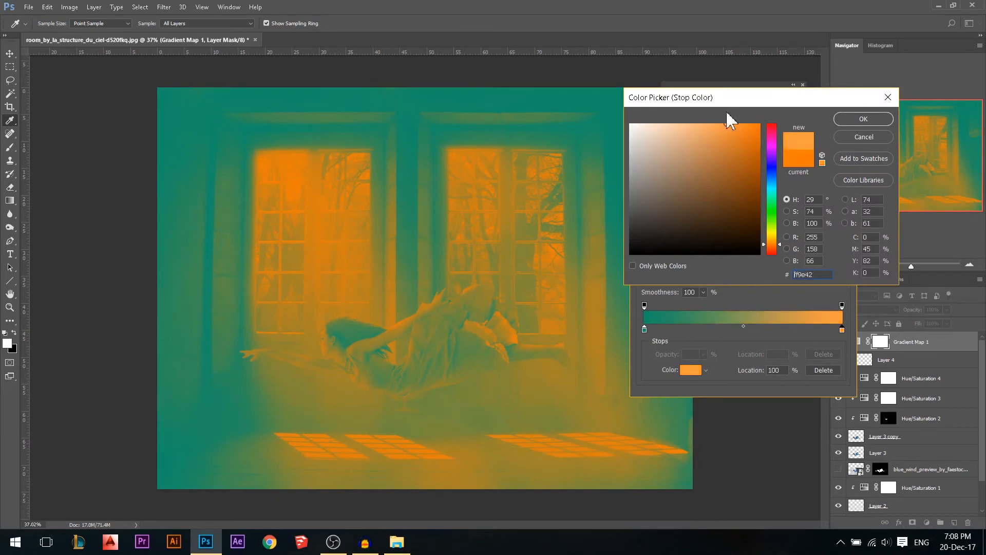
pyautogui.moveTo(776, 249); pyautogui.dragTo(777, 247)
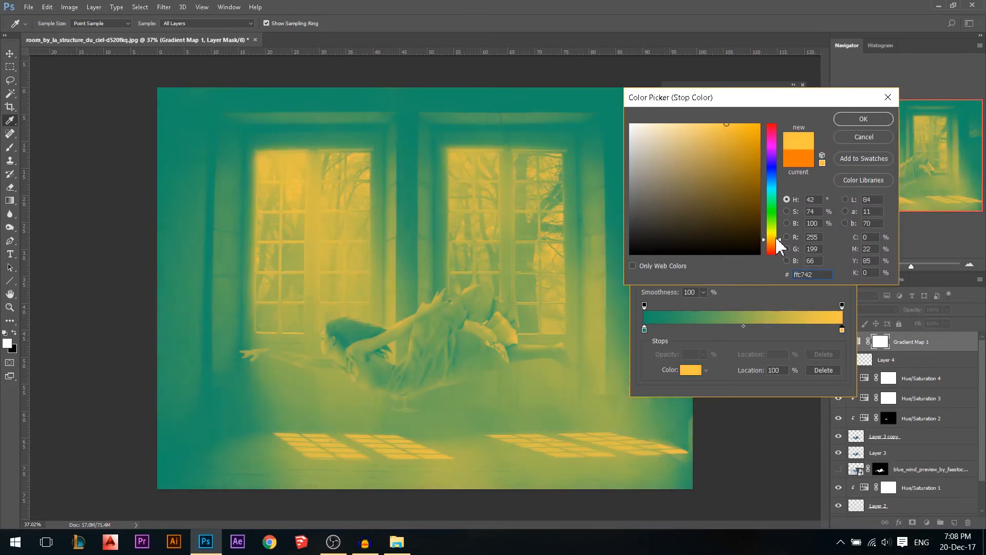
pyautogui.click(846, 121)
pyautogui.click(829, 190)
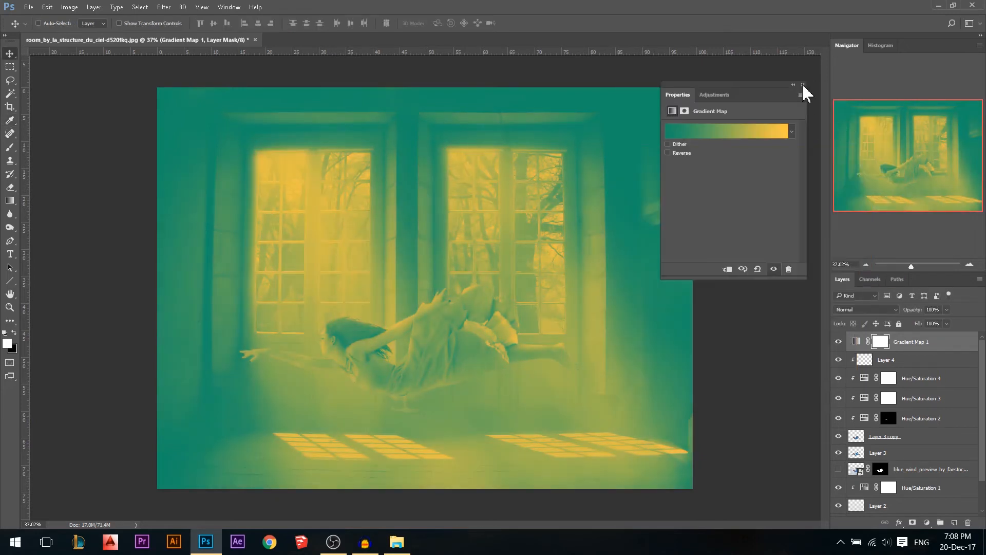
# Blend the Gradient Map 1 layer in Soft Light mode at 42% opacity
pyautogui.click(852, 349)
pyautogui.click(867, 309)
pyautogui.click(863, 411)
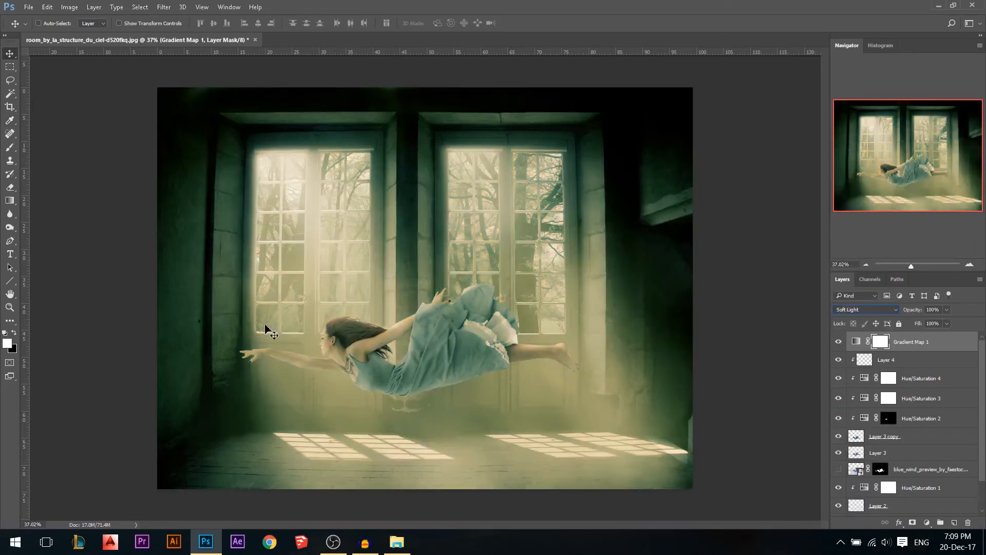
pyautogui.click(947, 310)
pyautogui.moveTo(912, 323); pyautogui.dragTo(922, 321)
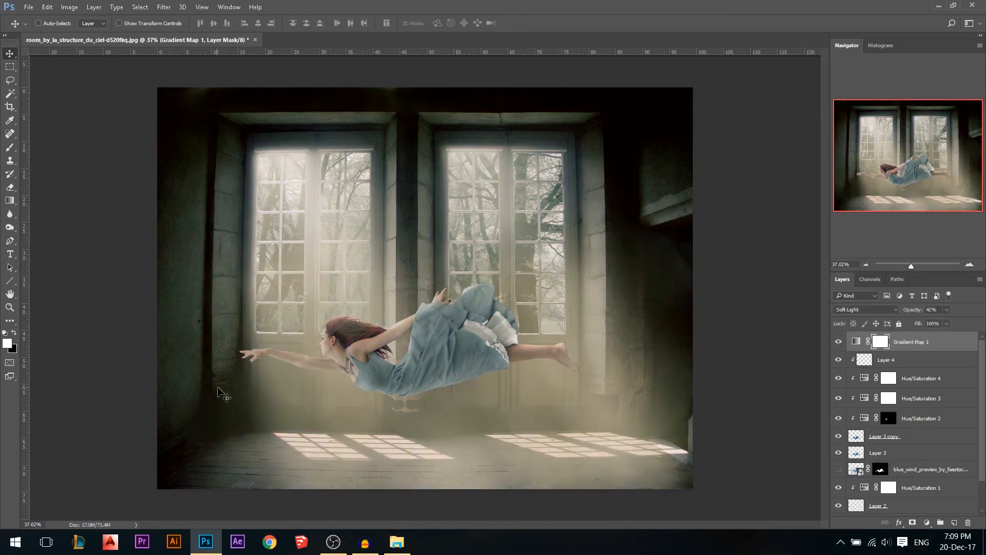
# Reopen the gradient map's gradient and recolor its dark stop to blue 12748d
pyautogui.doubleClick(855, 343)
pyautogui.click(722, 132)
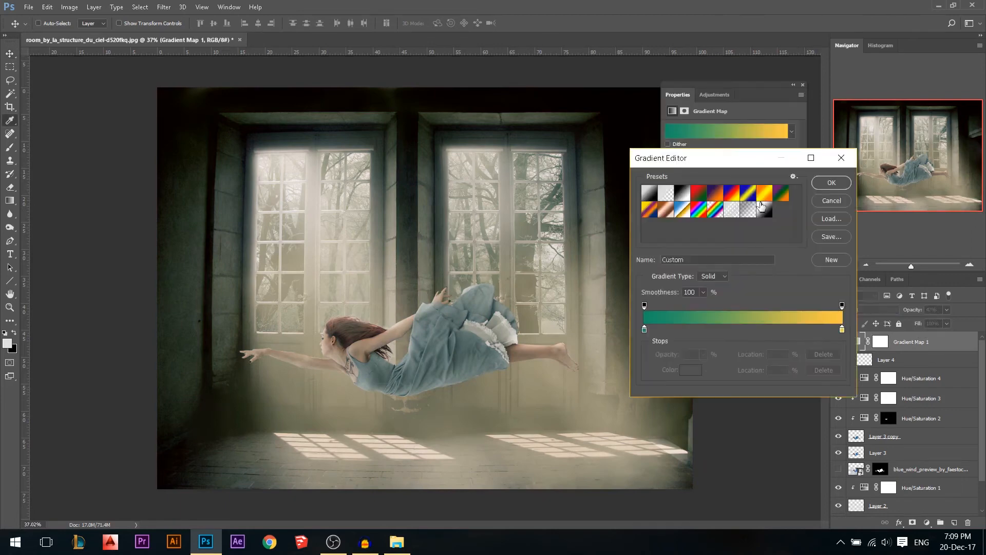
pyautogui.doubleClick(645, 330)
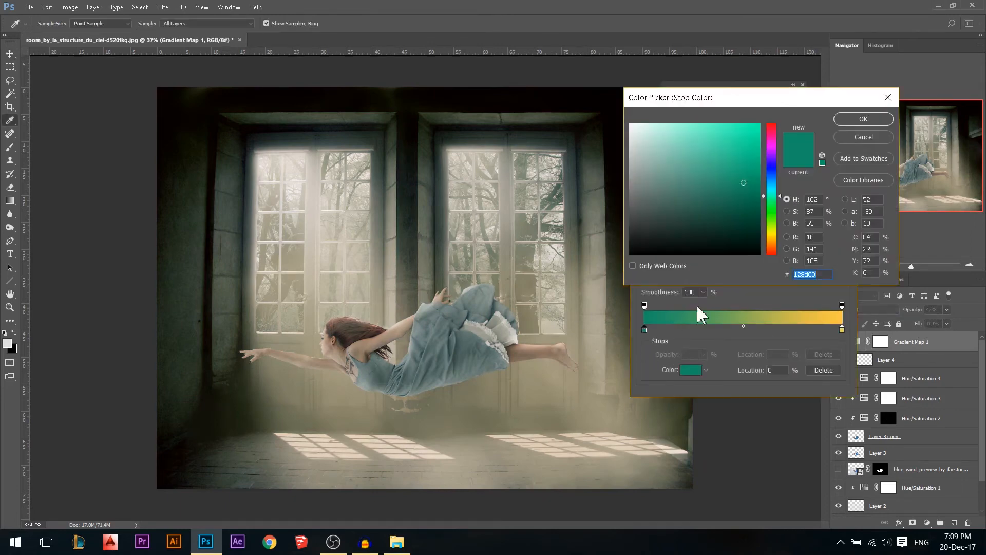
pyautogui.click(773, 186)
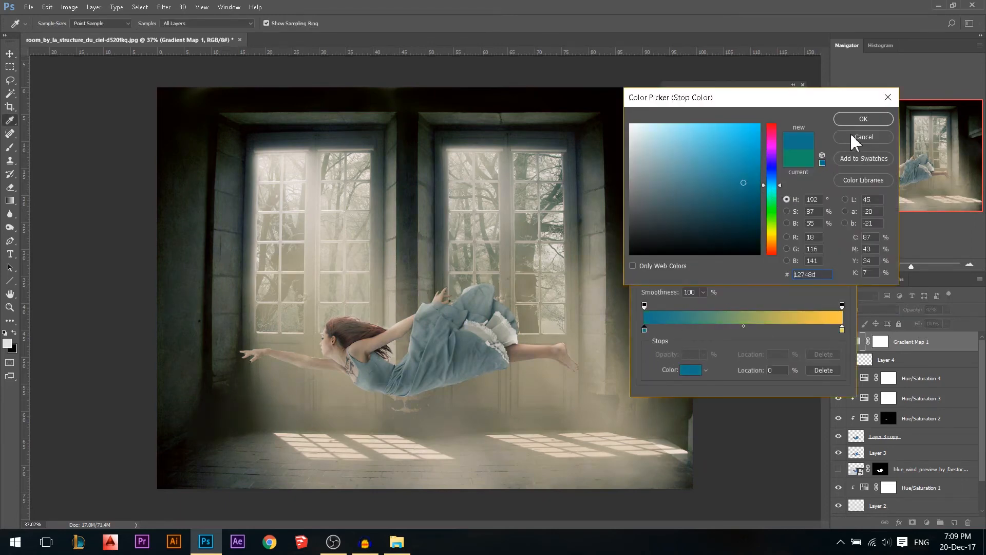
pyautogui.click(864, 119)
# Move the gradient's light stop to 76%, recolor it to a saturated orange, and compare the grading on and off
pyautogui.moveTo(842, 330); pyautogui.dragTo(794, 327)
pyautogui.doubleClick(796, 327)
pyautogui.click(772, 242)
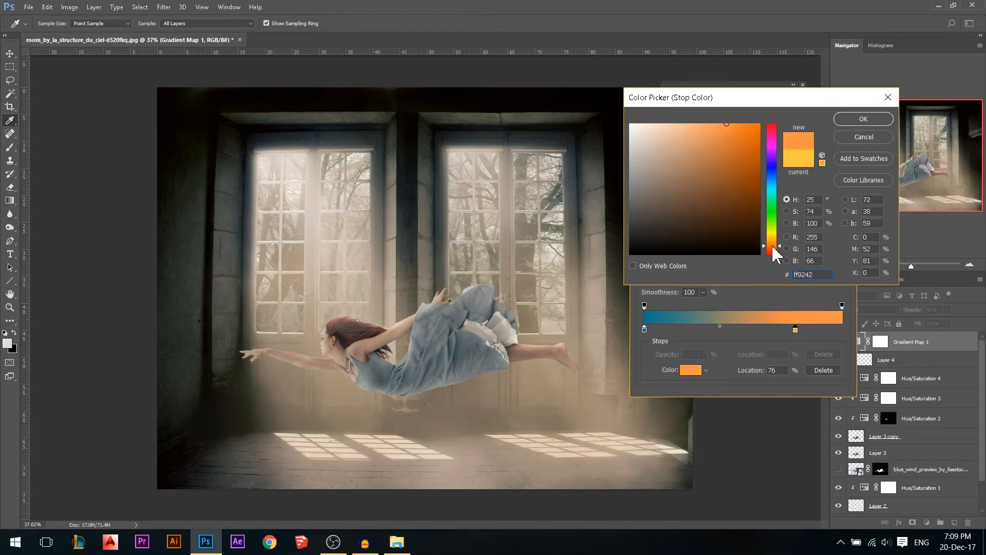
pyautogui.moveTo(750, 151); pyautogui.dragTo(751, 132)
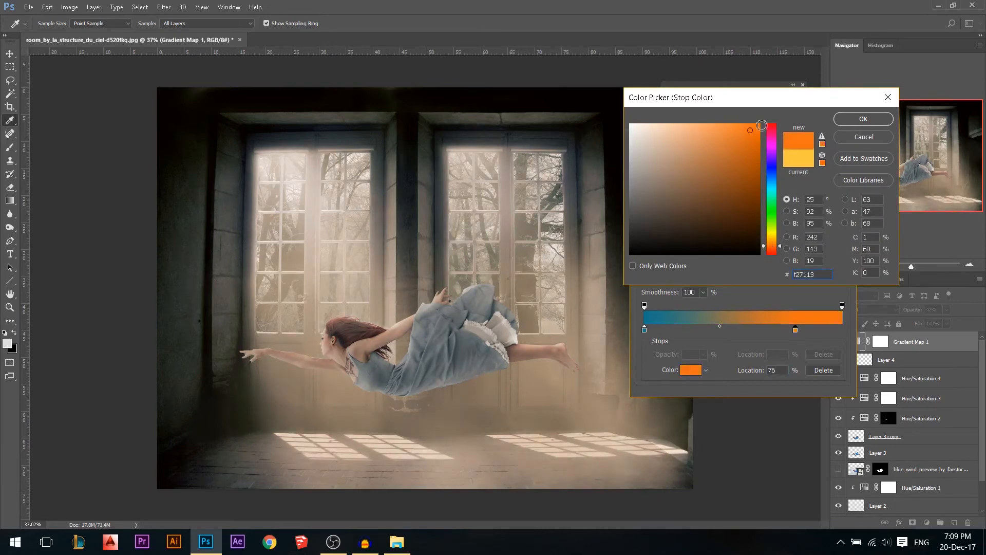
pyautogui.click(863, 119)
pyautogui.press('Return')
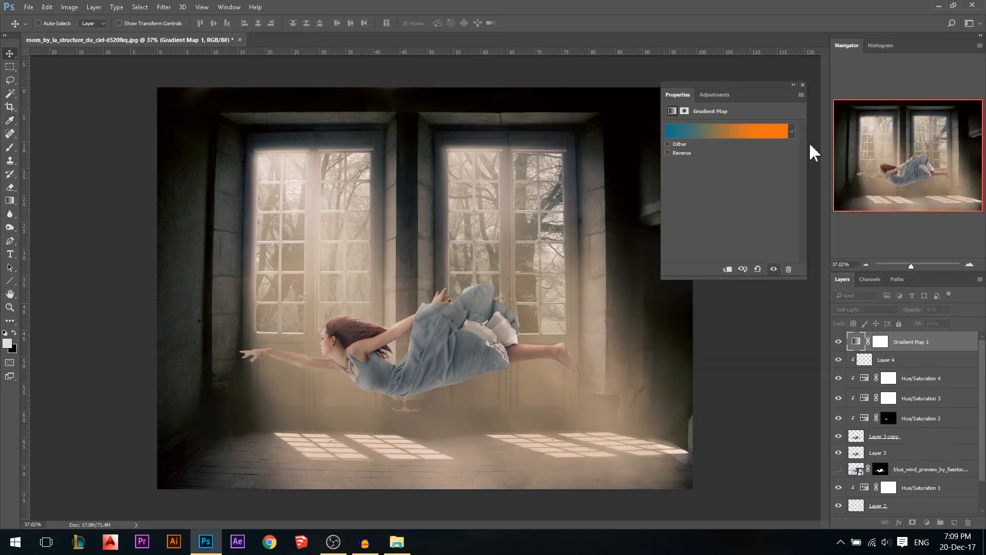
pyautogui.click(803, 85)
pyautogui.click(839, 343)
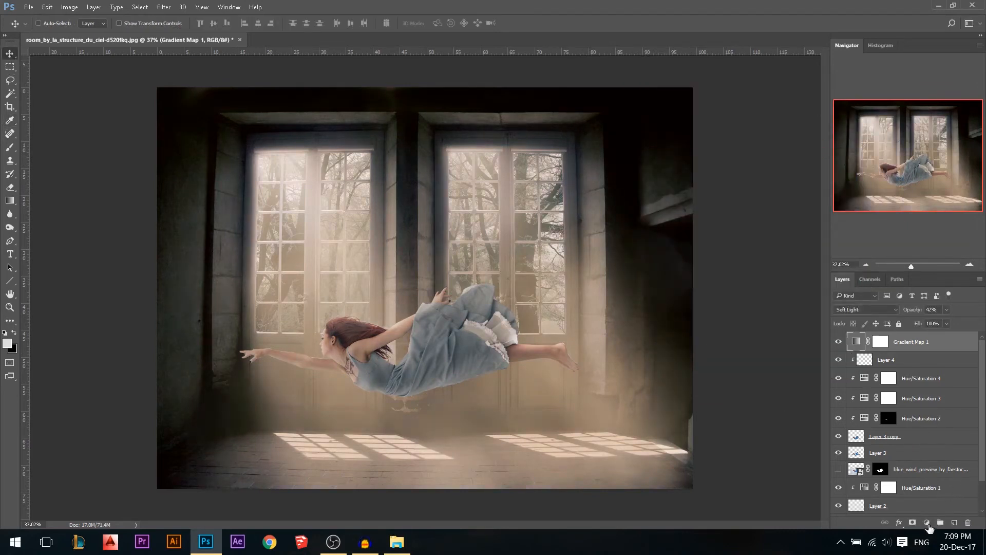
# Add a Curves adjustment above the gradient map and lower the Blue channel's highlight endpoint slightly to warm the image
pyautogui.click(926, 522)
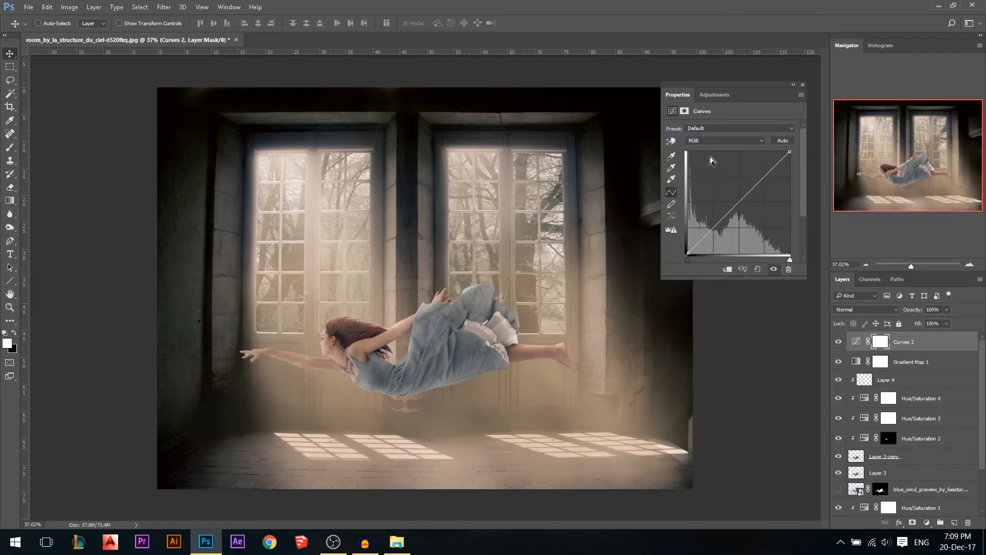
pyautogui.click(724, 140)
pyautogui.click(701, 168)
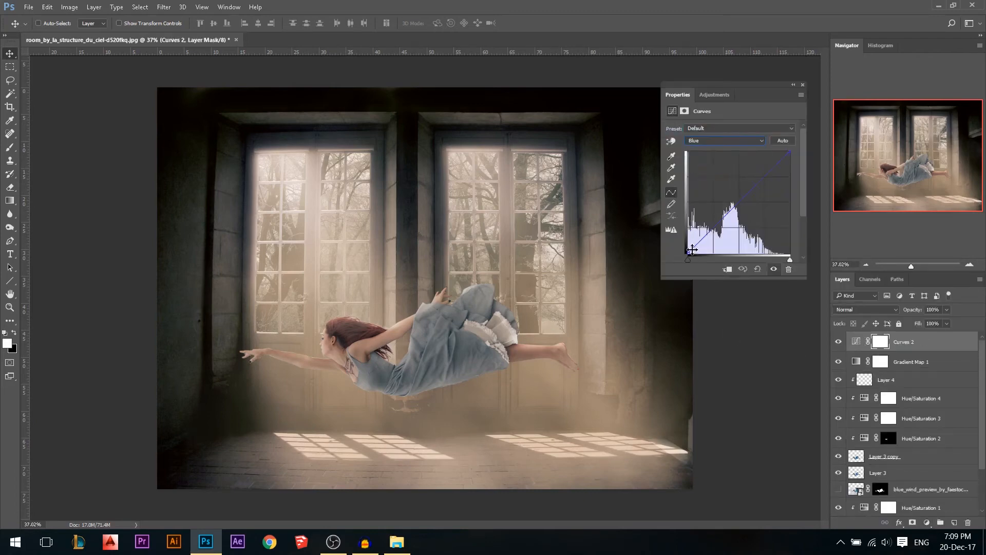
pyautogui.moveTo(688, 253); pyautogui.dragTo(669, 251)
pyautogui.moveTo(790, 153); pyautogui.dragTo(793, 163)
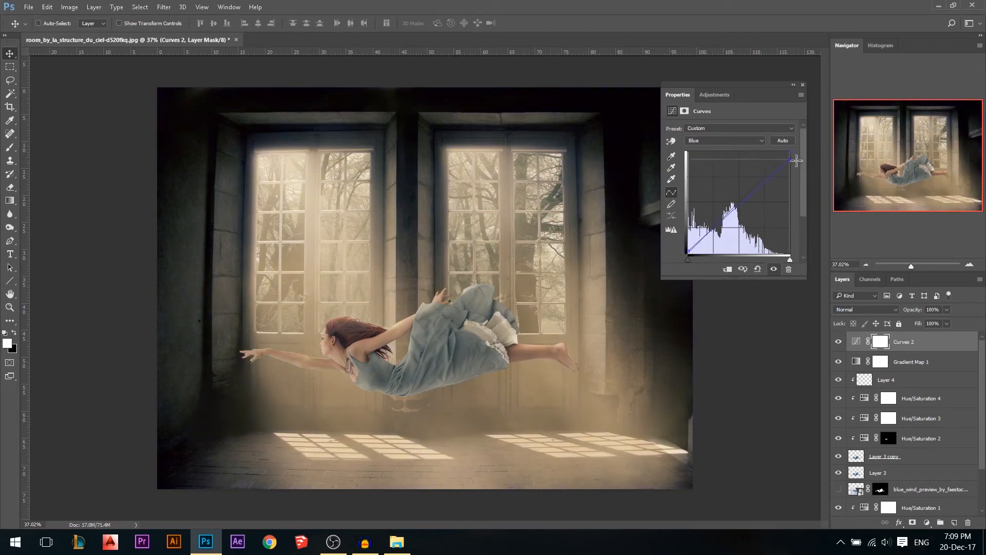
# Pull the Red channel's white point slightly inward in the Curves 2 adjustment to add warmth to the highlights
pyautogui.click(742, 140)
pyautogui.click(746, 154)
pyautogui.moveTo(791, 154); pyautogui.dragTo(787, 153)
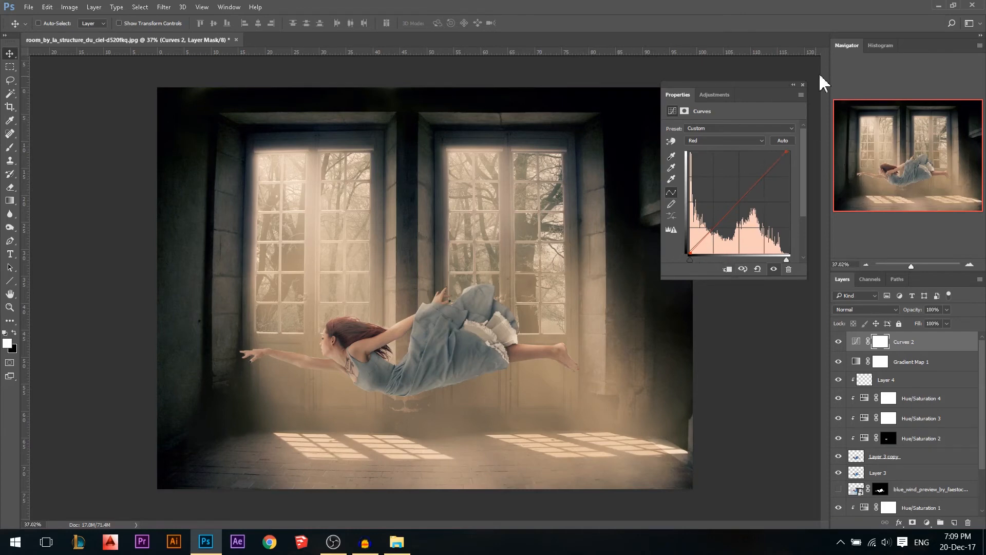
pyautogui.click(803, 85)
pyautogui.scroll(-1, 530, 276)
pyautogui.scroll(1, 529, 279)
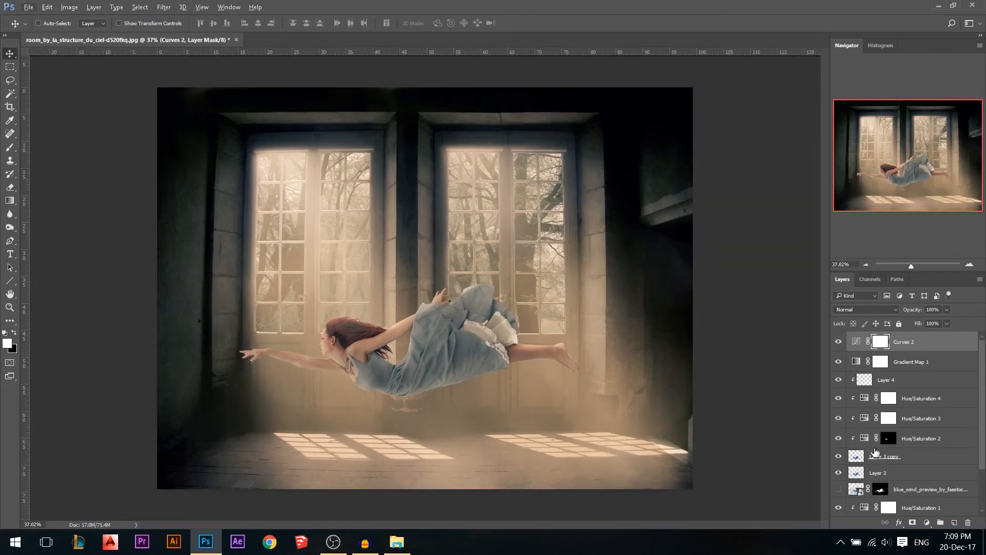
# Add another Curves adjustment on top and raise its RGB black point slightly to fade the deepest shadows
pyautogui.click(928, 523)
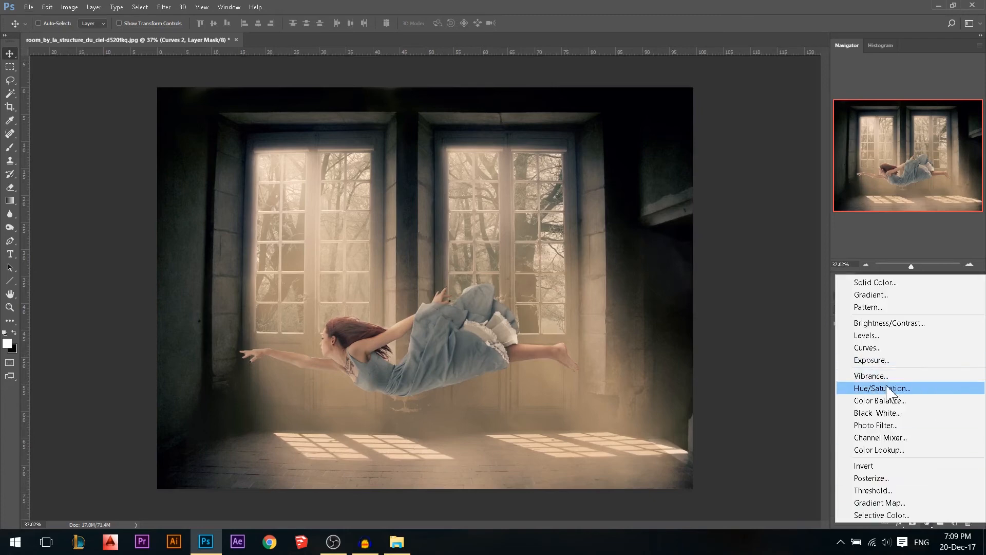
pyautogui.click(868, 348)
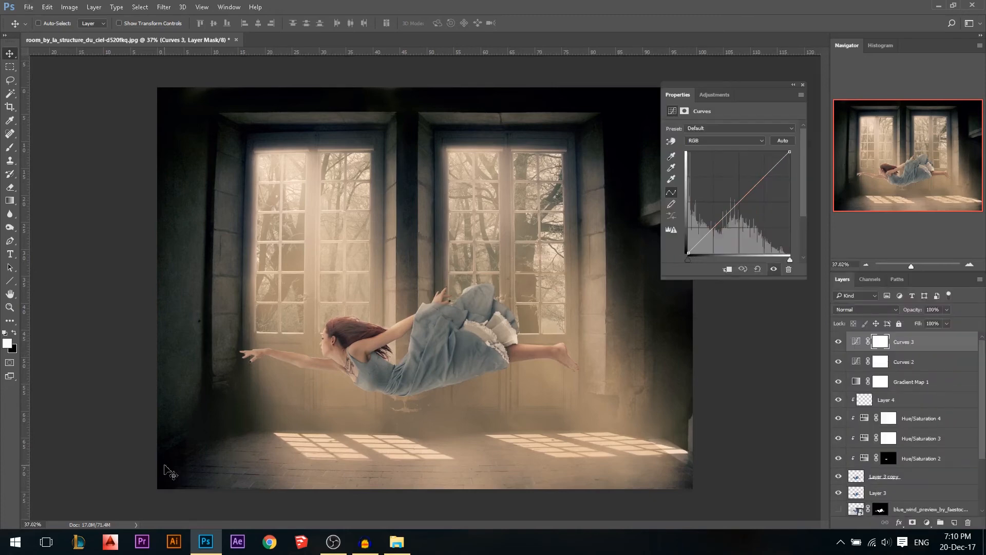
pyautogui.moveTo(681, 254); pyautogui.dragTo(663, 241)
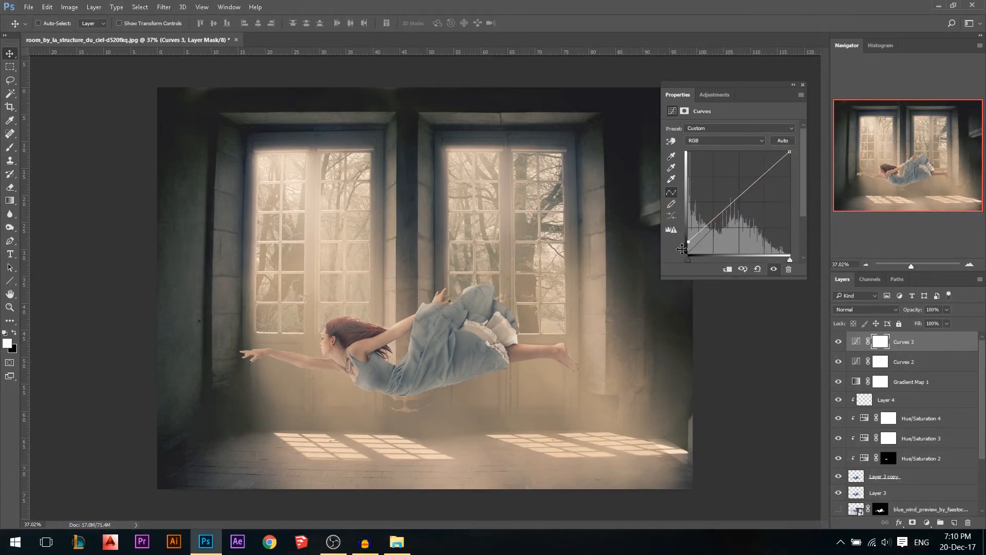
pyautogui.moveTo(689, 242); pyautogui.dragTo(685, 248)
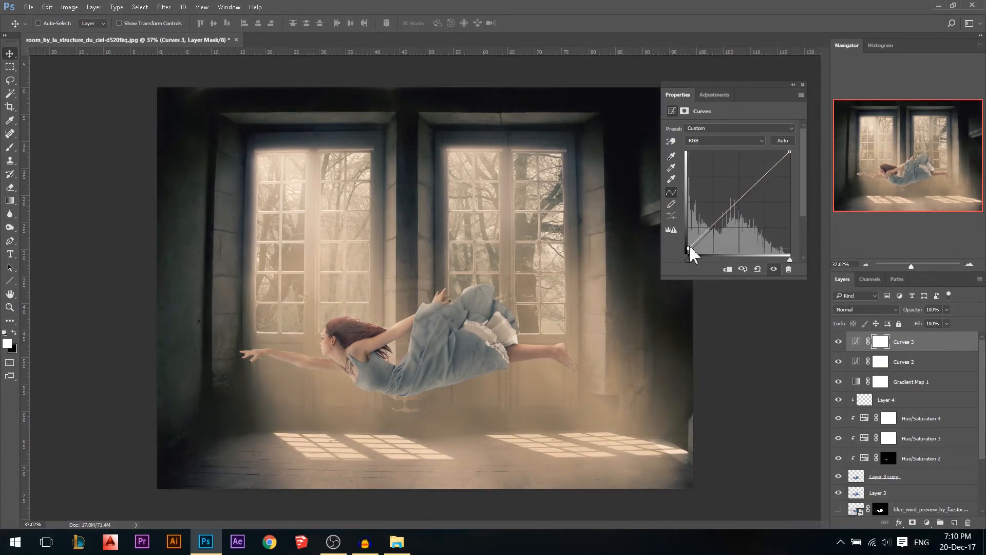
# Darken the lower midtones and pull the white point inward on the Curves 3 RGB curve, then compare with it hidden
pyautogui.moveTo(714, 226); pyautogui.dragTo(722, 228)
pyautogui.moveTo(791, 152); pyautogui.dragTo(782, 127)
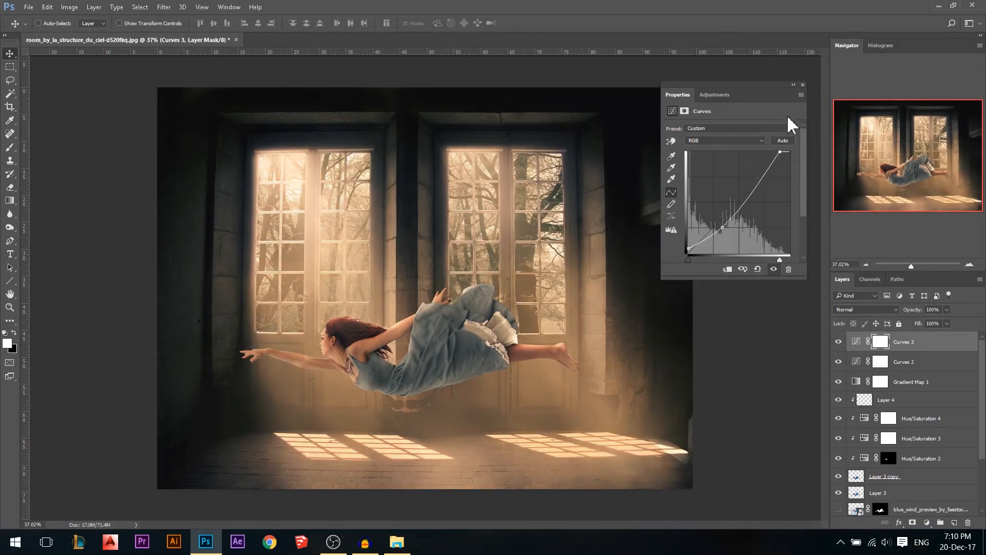
pyautogui.click(803, 85)
pyautogui.click(839, 343)
pyautogui.scroll(-2, 541, 292)
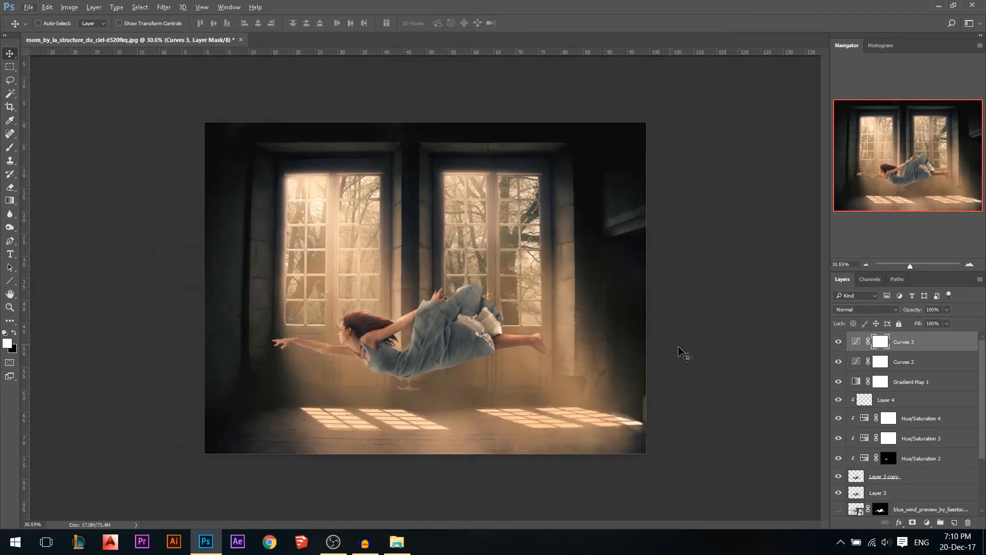
pyautogui.scroll(-4, 863, 380)
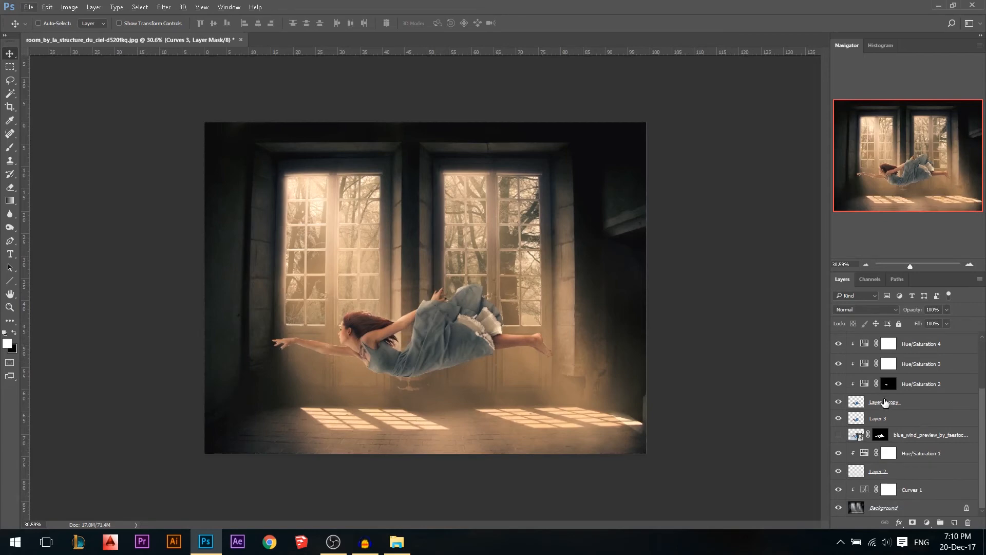
pyautogui.scroll(-1, 591, 372)
pyautogui.scroll(1, 378, 351)
pyautogui.scroll(4, 872, 381)
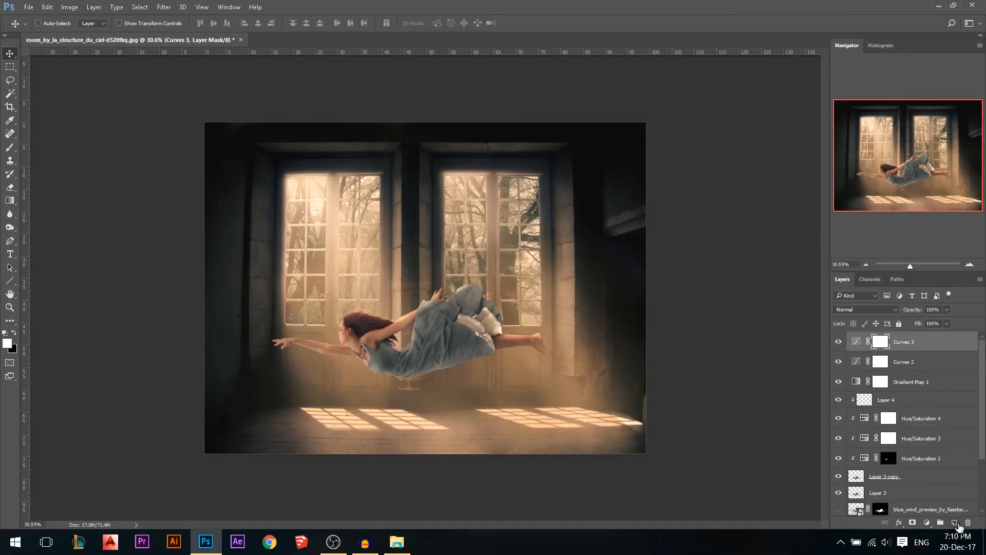
# Create a new layer above Curves 3 and paint light haze around the windows and woman with a large 8% opacity brush
pyautogui.click(955, 523)
pyautogui.click(10, 147)
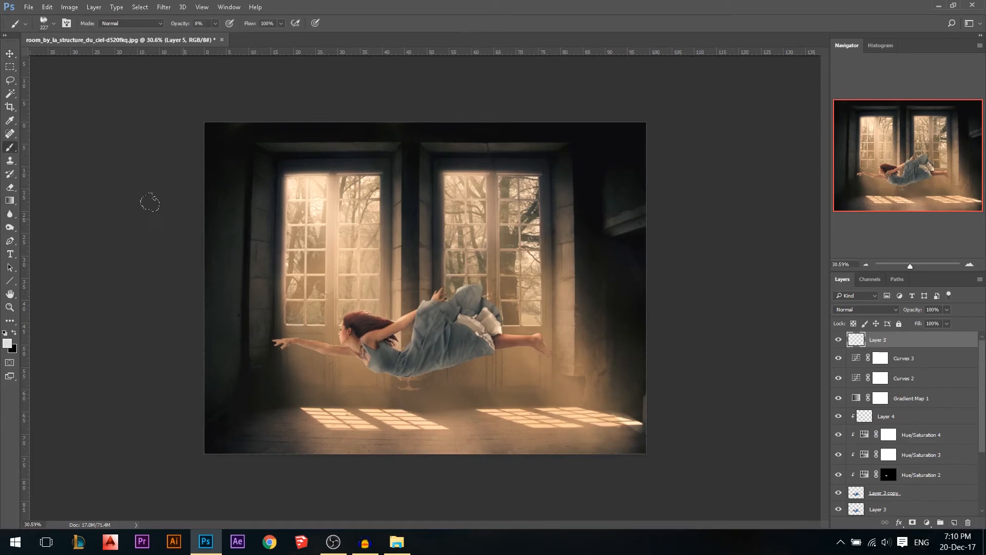
pyautogui.moveTo(325, 237); pyautogui.dragTo(392, 214)
pyautogui.click(389, 288)
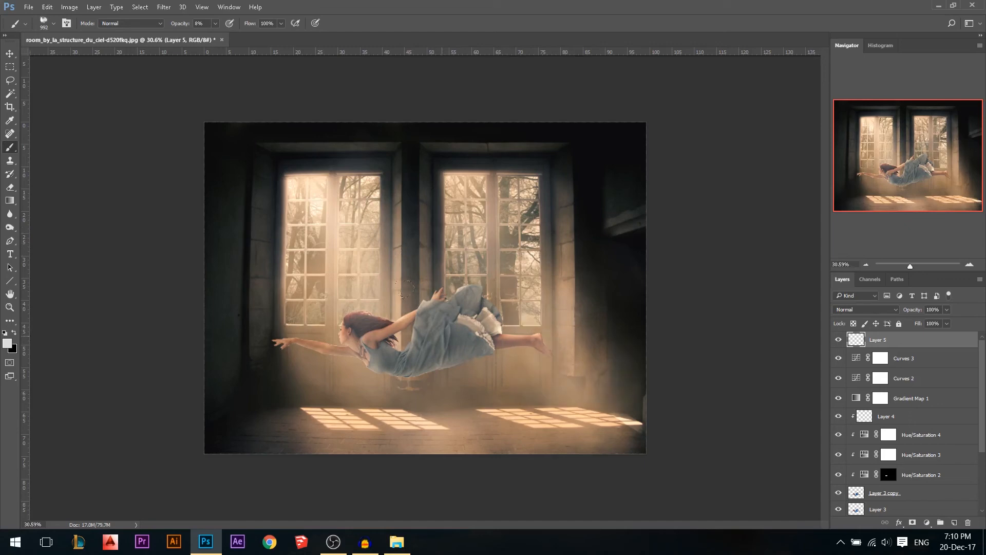
# Finish painting the haze and move Layer 5 below Gradient Map 1, comparing it with its position on top of the stack
pyautogui.click(231, 330)
pyautogui.moveTo(884, 343); pyautogui.dragTo(899, 414)
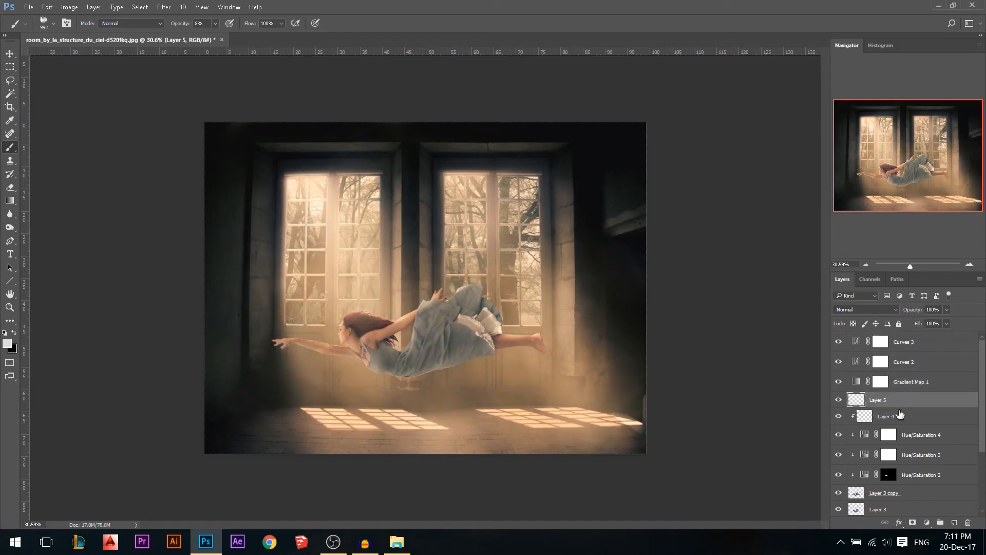
pyautogui.click(9, 53)
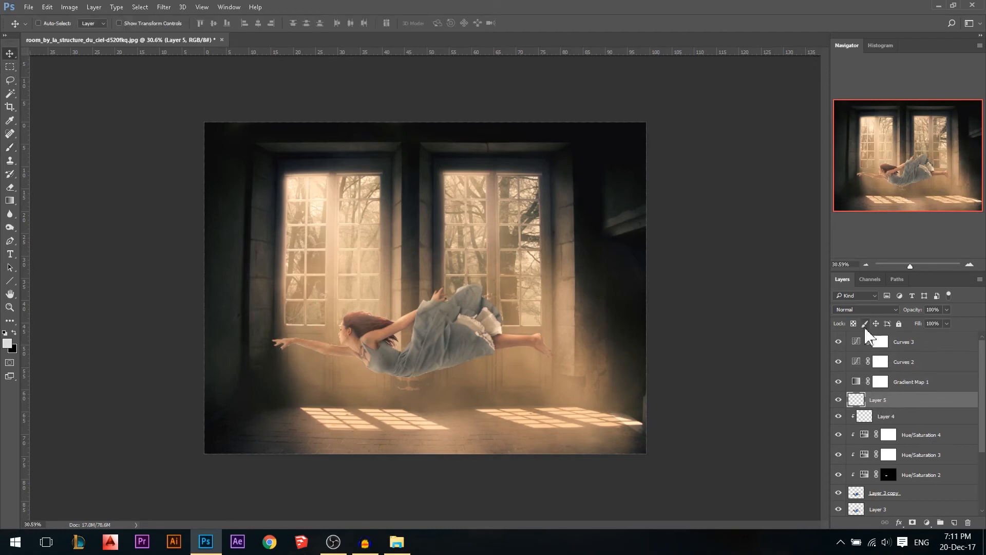
pyautogui.moveTo(889, 402); pyautogui.dragTo(883, 337)
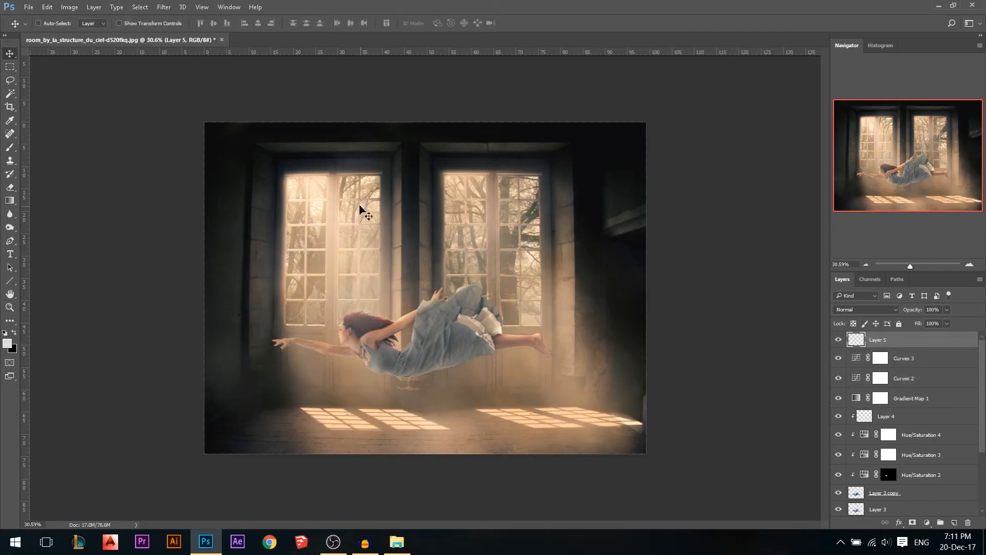
pyautogui.moveTo(910, 343); pyautogui.dragTo(812, 416)
pyautogui.press('f')
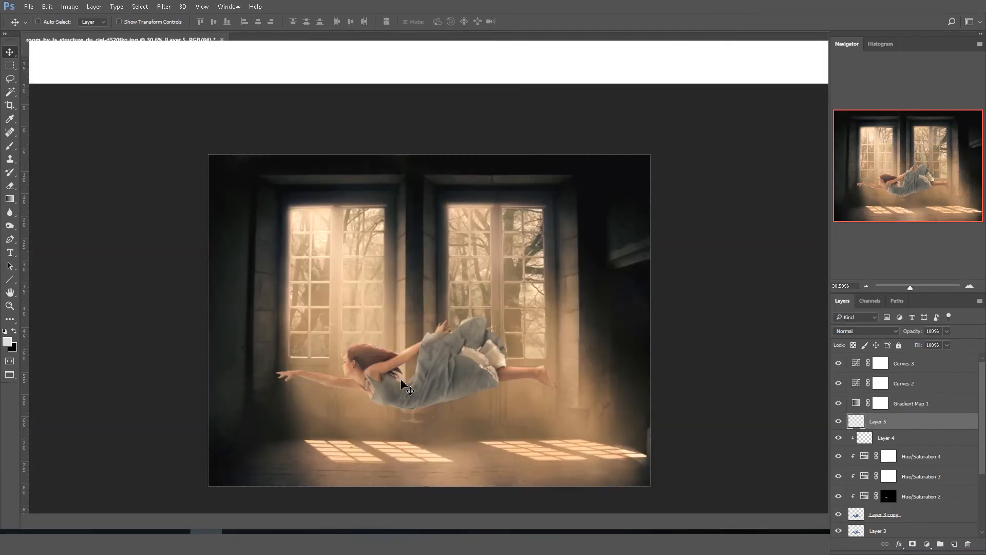
# Add two Brightness/Contrast adjustments above Curves 3 and set the upper one's brightness to -31
pyautogui.scroll(5, 501, 377)
pyautogui.scroll(-2, 257, 324)
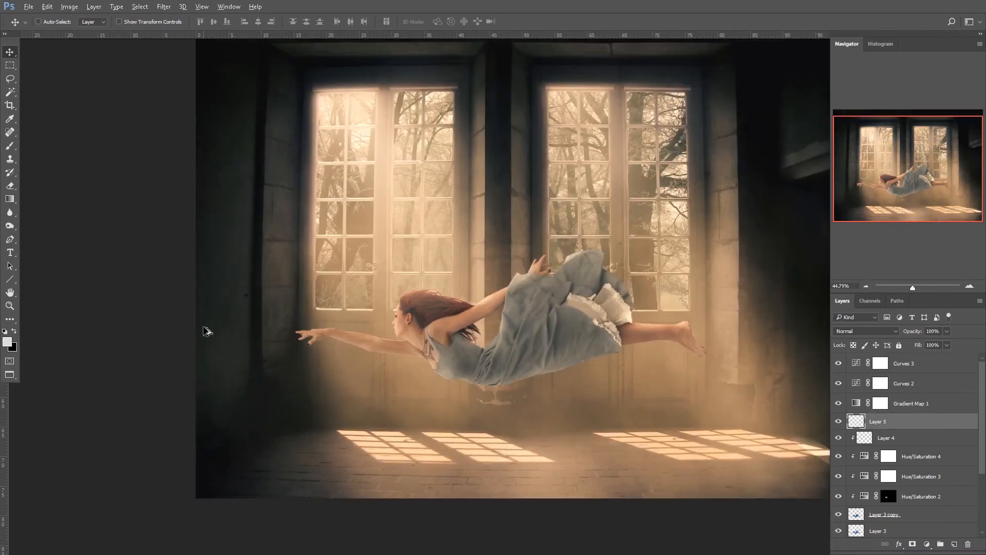
pyautogui.scroll(3, 465, 351)
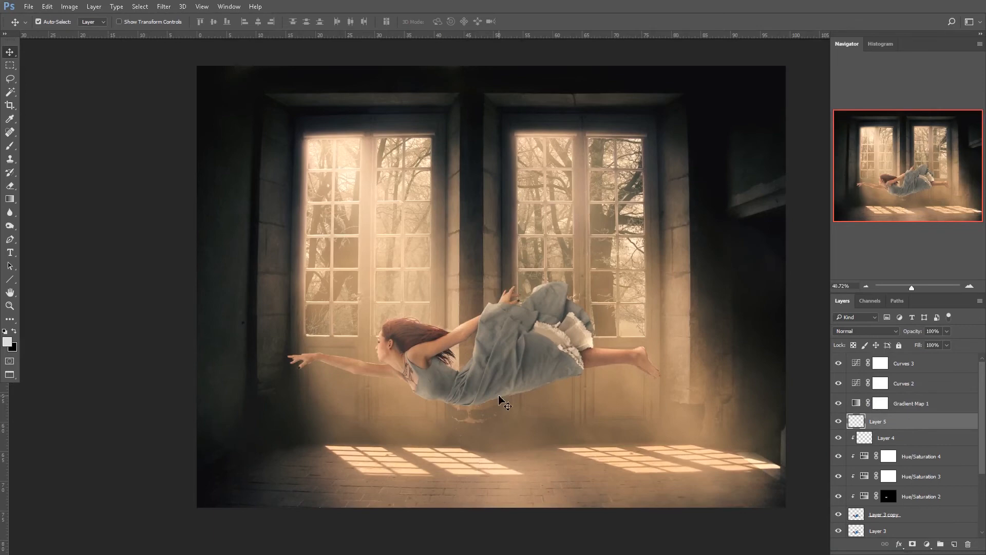
pyautogui.scroll(1, 500, 399)
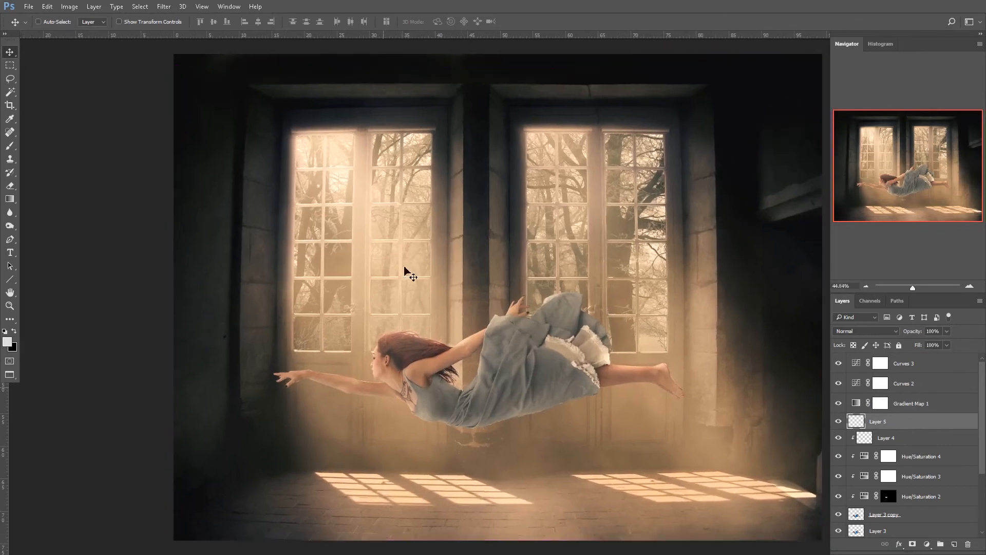
pyautogui.scroll(-3, 281, 355)
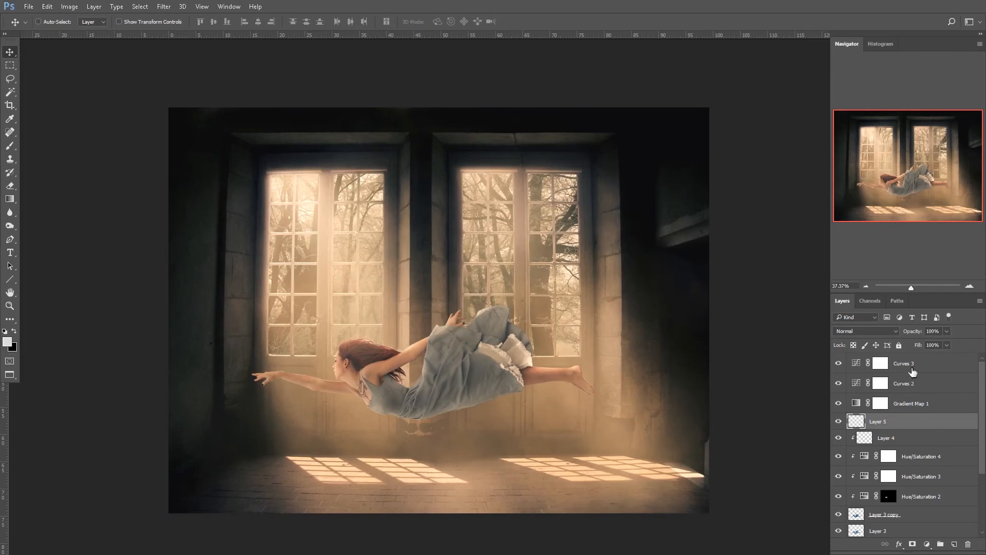
pyautogui.click(911, 370)
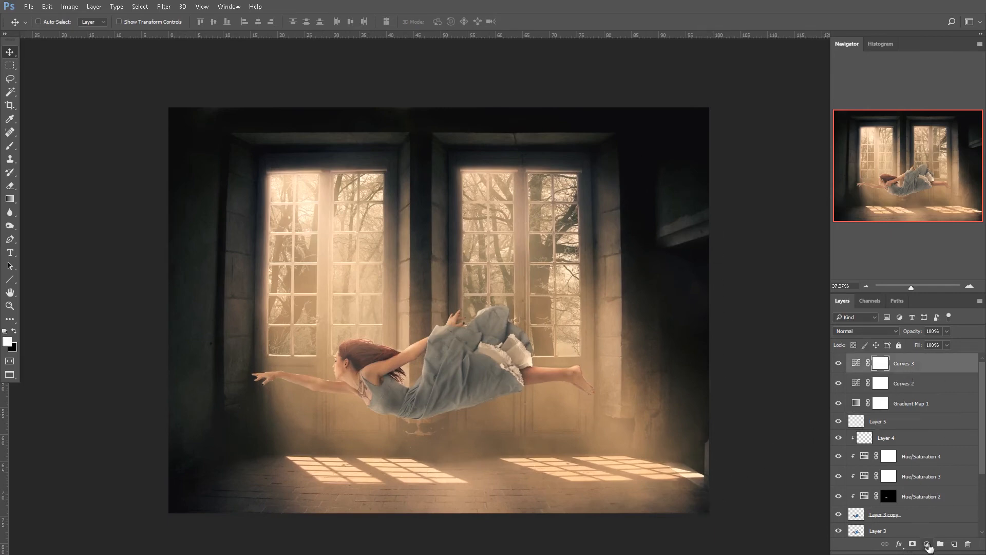
pyautogui.click(927, 544)
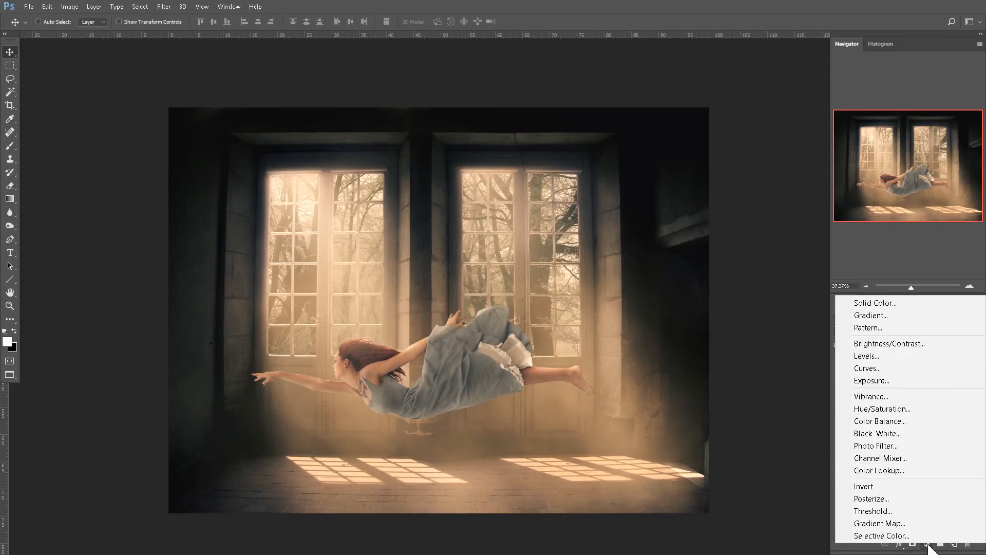
pyautogui.click(887, 344)
pyautogui.click(929, 544)
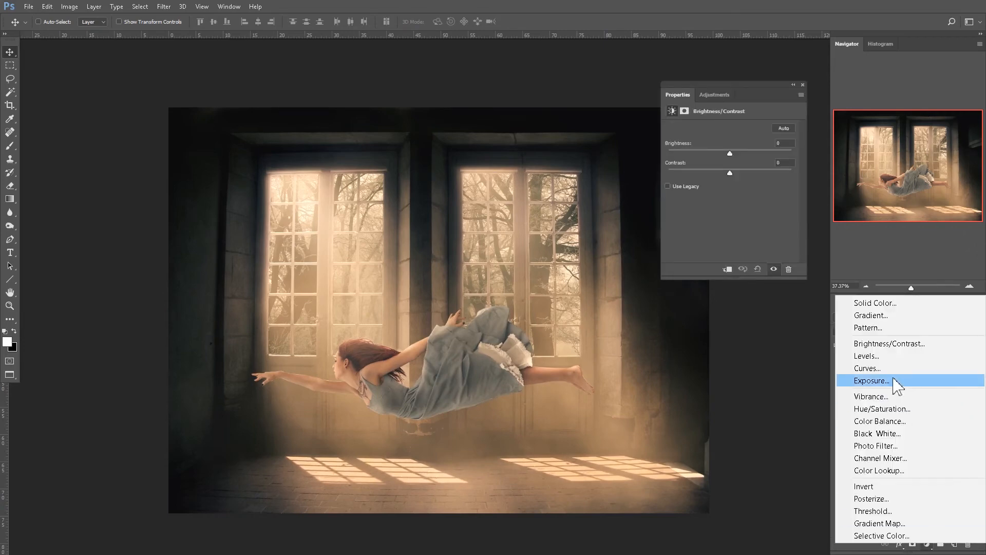
pyautogui.click(891, 341)
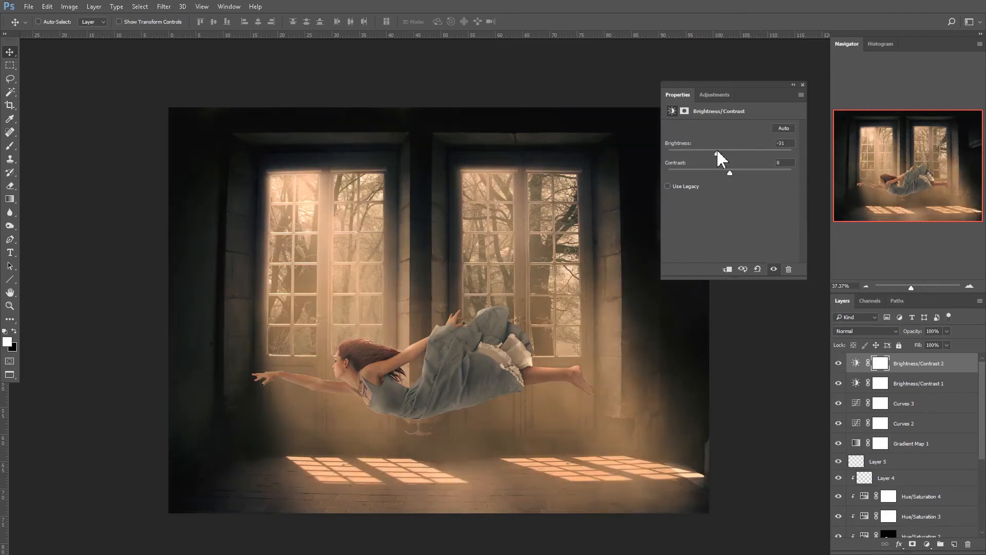
# Set the brightness of Brightness/Contrast 1 to 40 and hide Brightness/Contrast 2
pyautogui.click(888, 384)
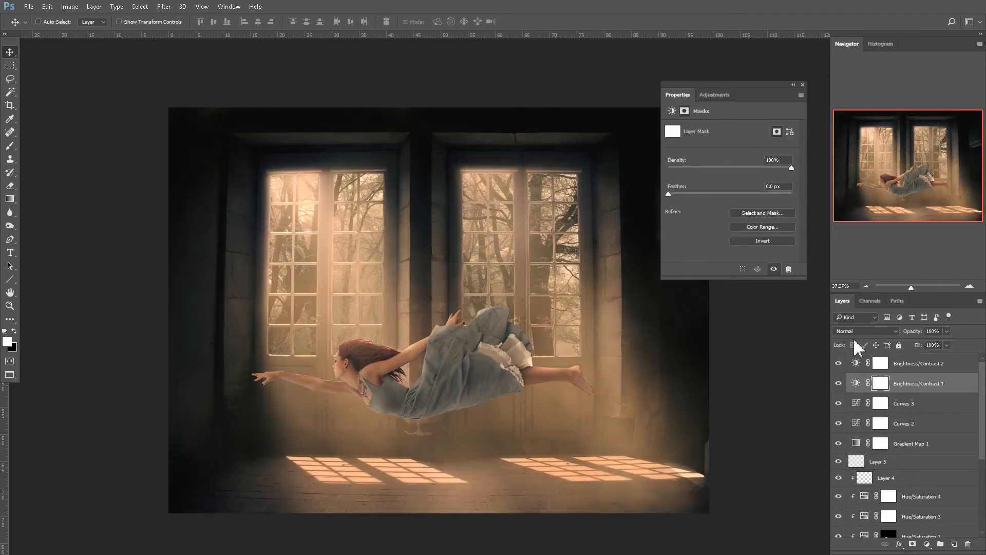
pyautogui.click(745, 150)
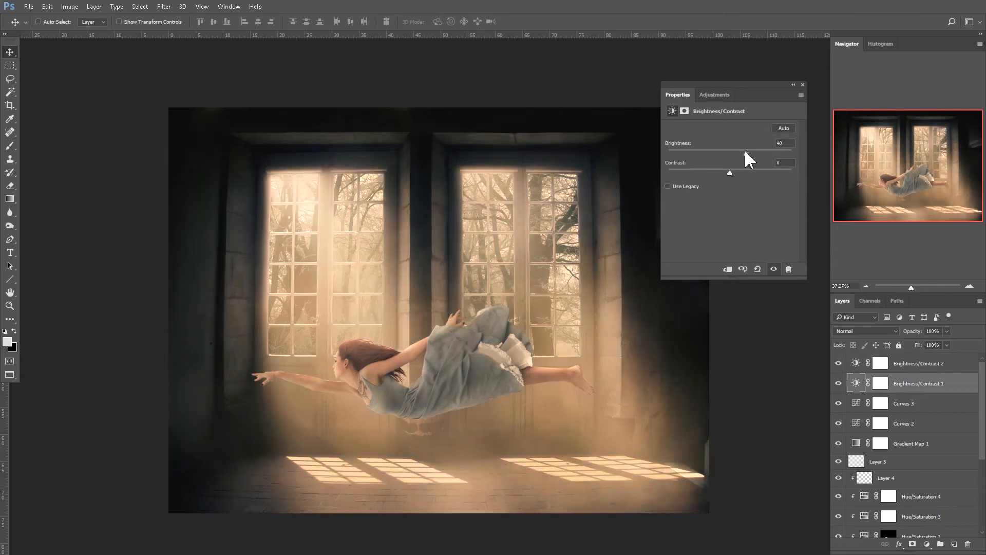
pyautogui.click(803, 84)
pyautogui.click(838, 383)
pyautogui.click(838, 363)
pyautogui.click(839, 384)
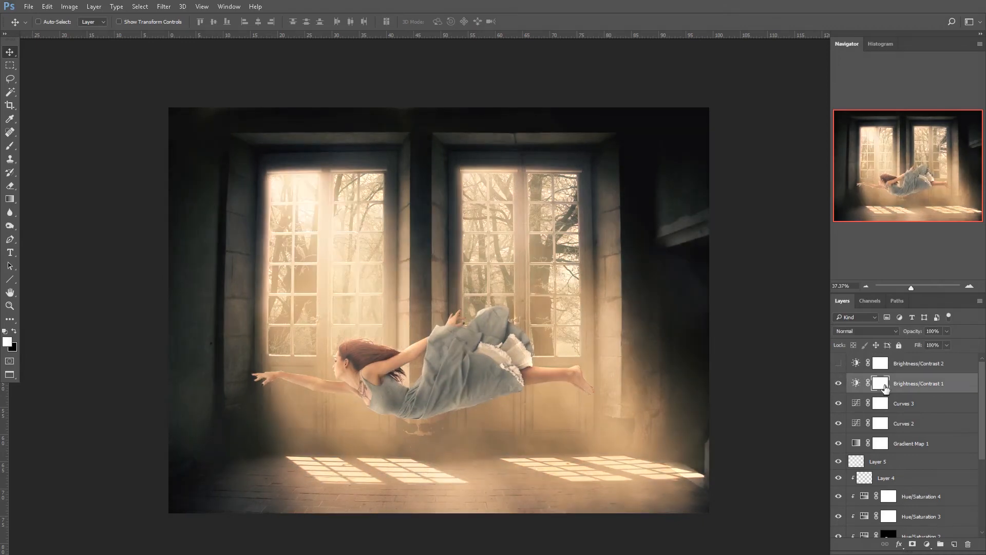
# Invert the Brightness/Contrast 1 mask to black and paint white around the woman with a 1603 px soft brush at 61% opacity
pyautogui.hotkey('ctrl', 'i')
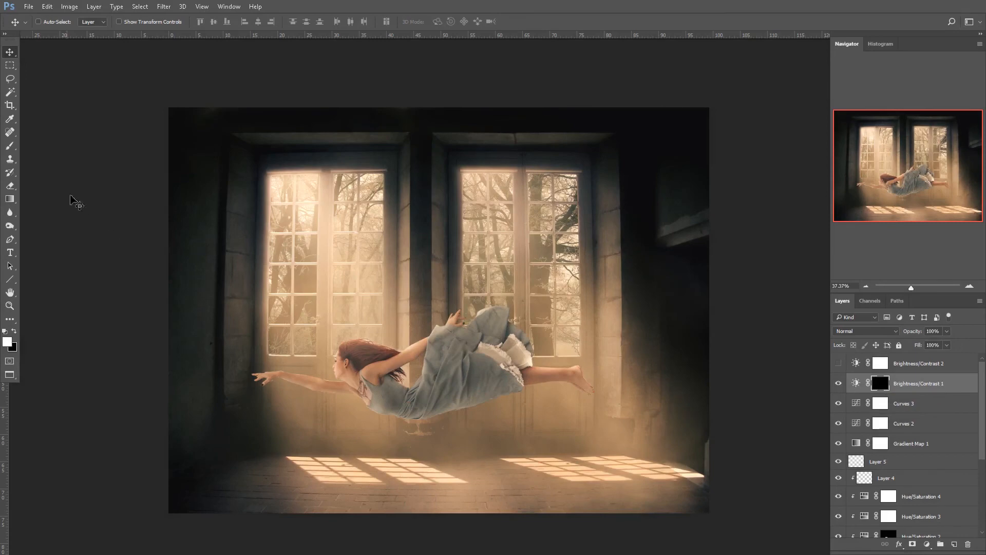
pyautogui.click(10, 146)
pyautogui.rightClick(413, 291)
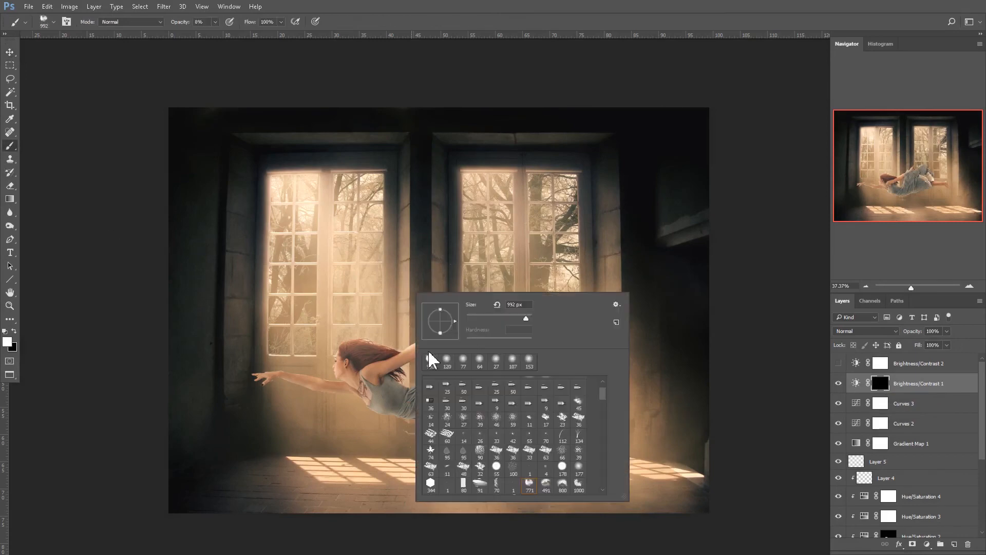
pyautogui.doubleClick(452, 364)
pyautogui.moveTo(174, 23); pyautogui.dragTo(202, 27)
pyautogui.moveTo(406, 311); pyautogui.dragTo(514, 303)
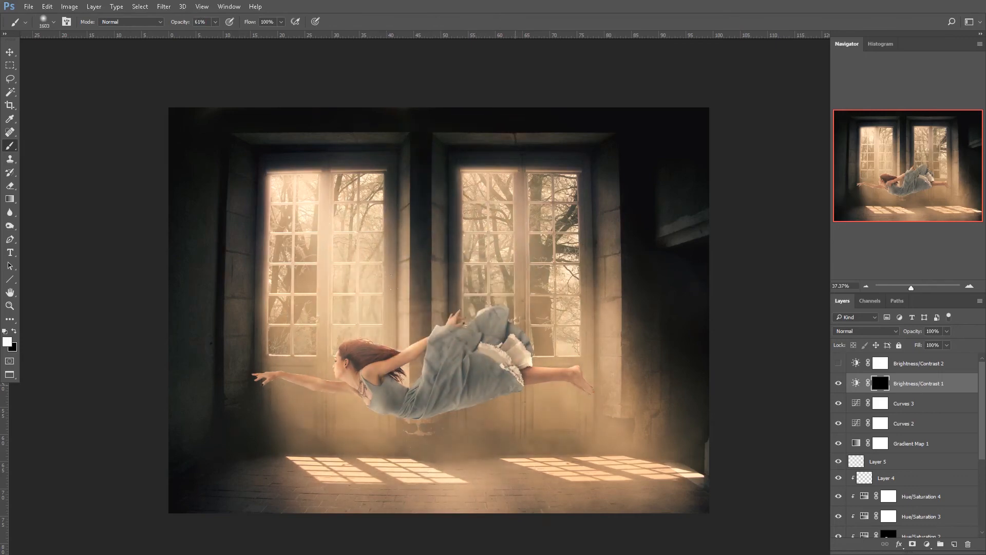
pyautogui.click(513, 304)
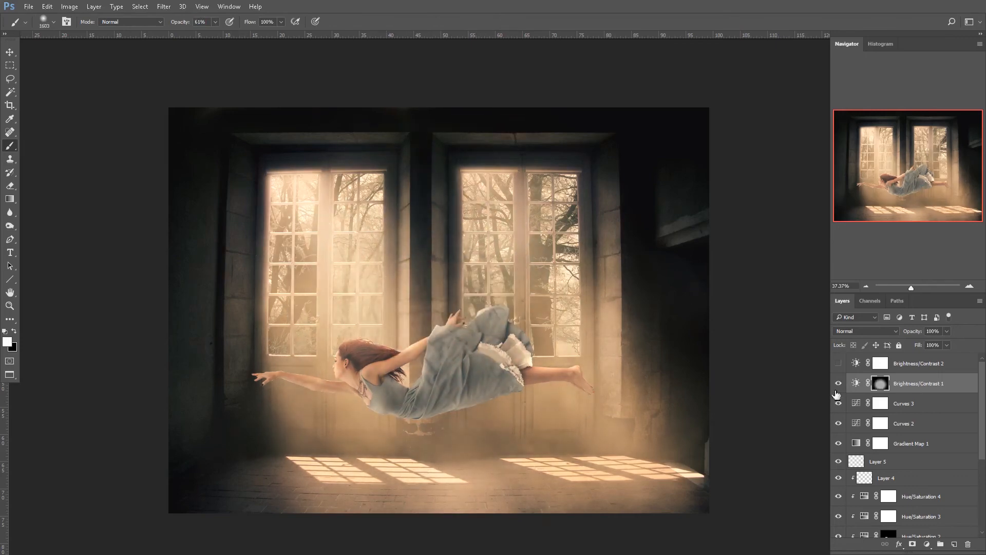
# Show Brightness/Contrast 2, paint black on its mask over the woman and image centre, and compare with the adjustment hidden
pyautogui.click(839, 364)
pyautogui.click(881, 364)
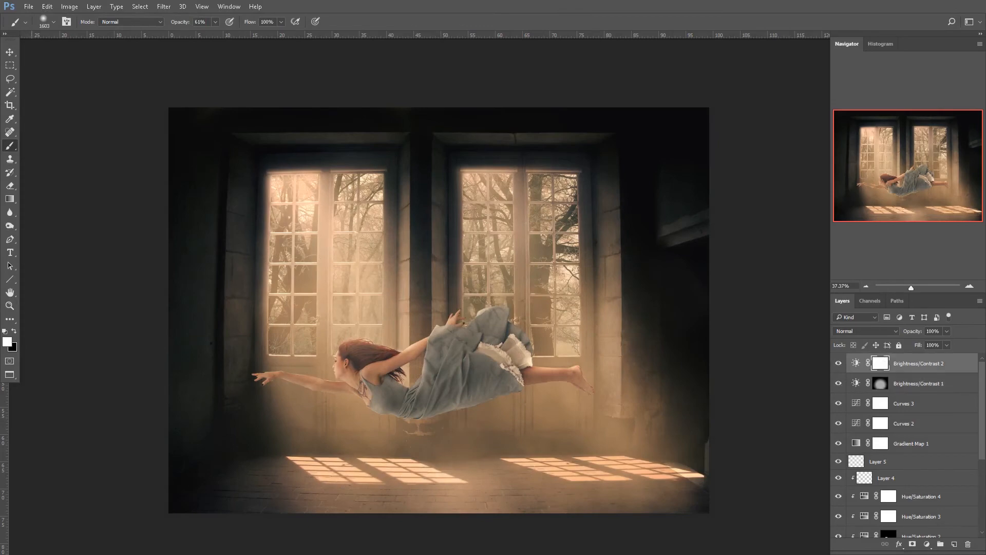
pyautogui.click(13, 331)
pyautogui.click(442, 347)
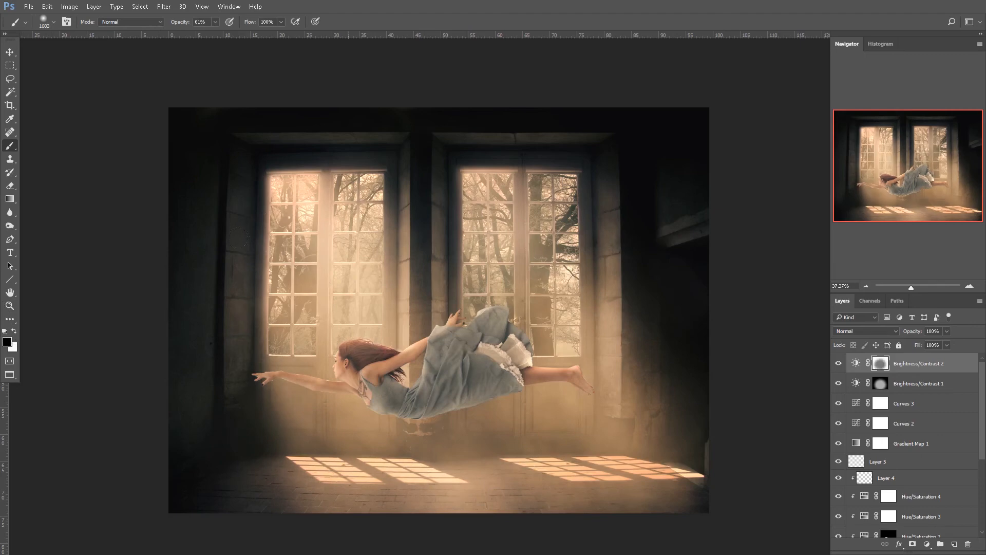
pyautogui.click(10, 52)
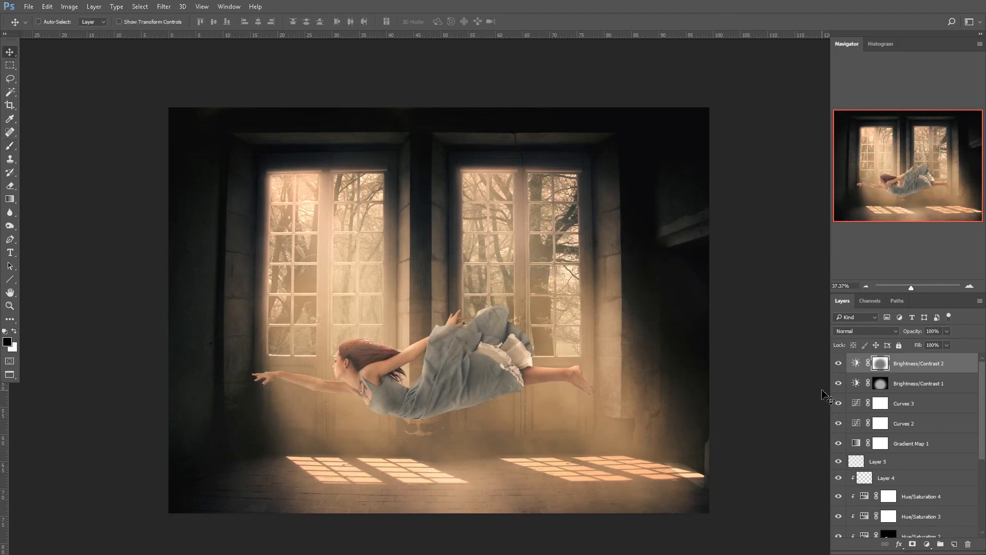
pyautogui.click(839, 363)
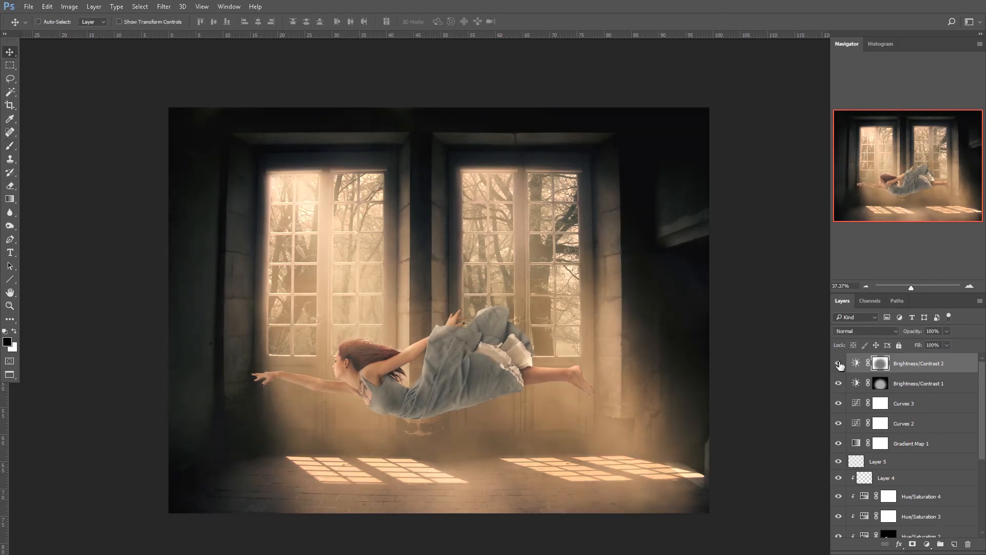
pyautogui.click(837, 364)
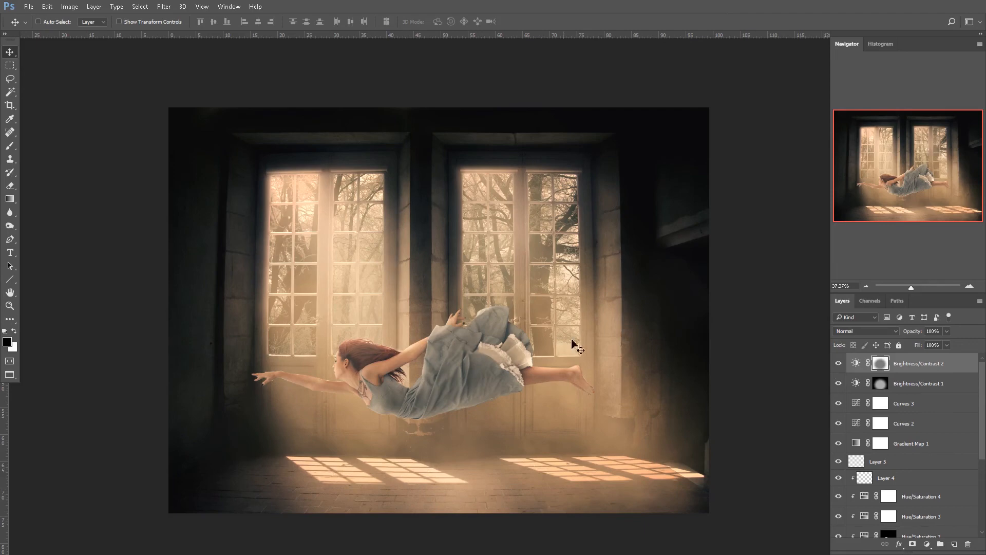
# Add a third Brightness/Contrast adjustment on top with contrast 25 and invert its mask to black
pyautogui.scroll(-1, 463, 244)
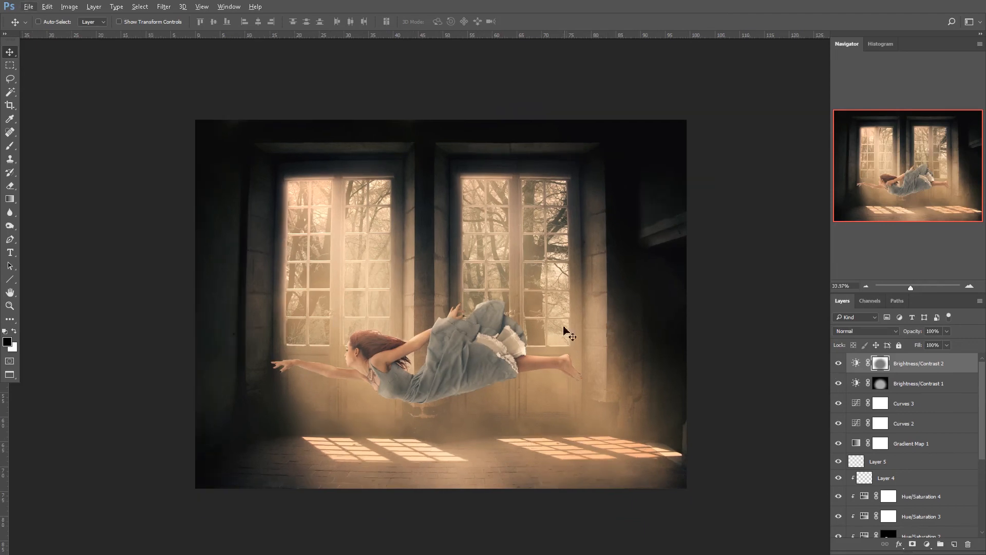
pyautogui.scroll(1, 405, 382)
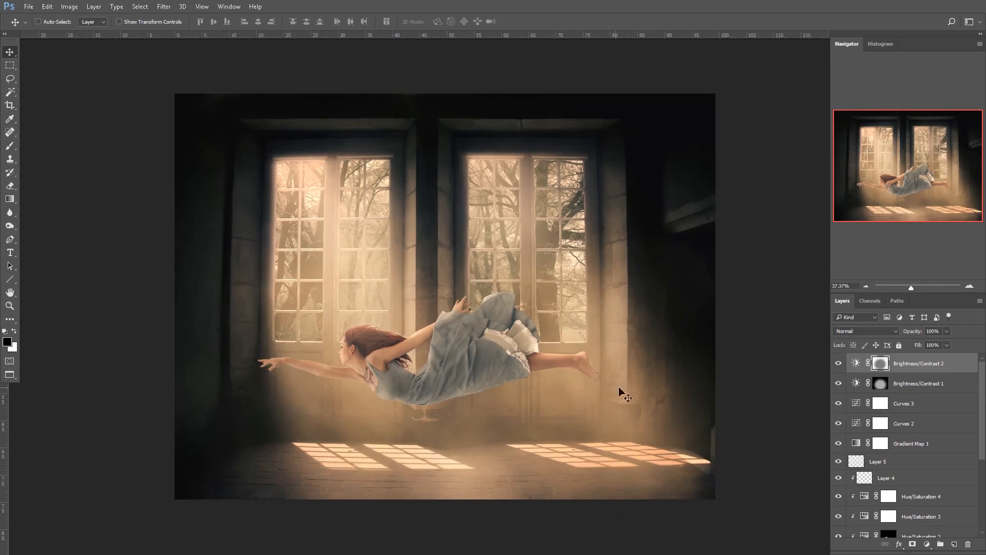
pyautogui.scroll(-1, 431, 328)
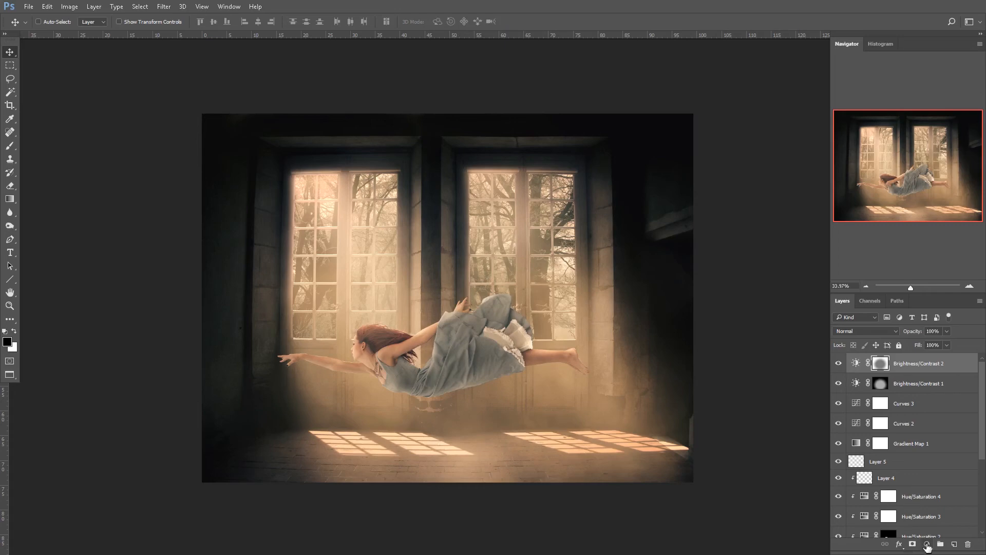
pyautogui.click(929, 545)
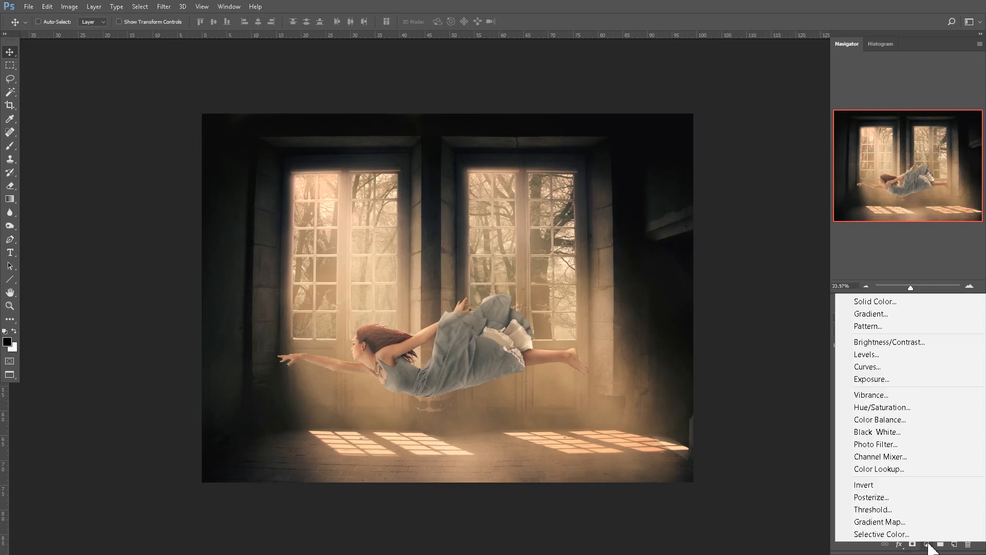
pyautogui.click(905, 341)
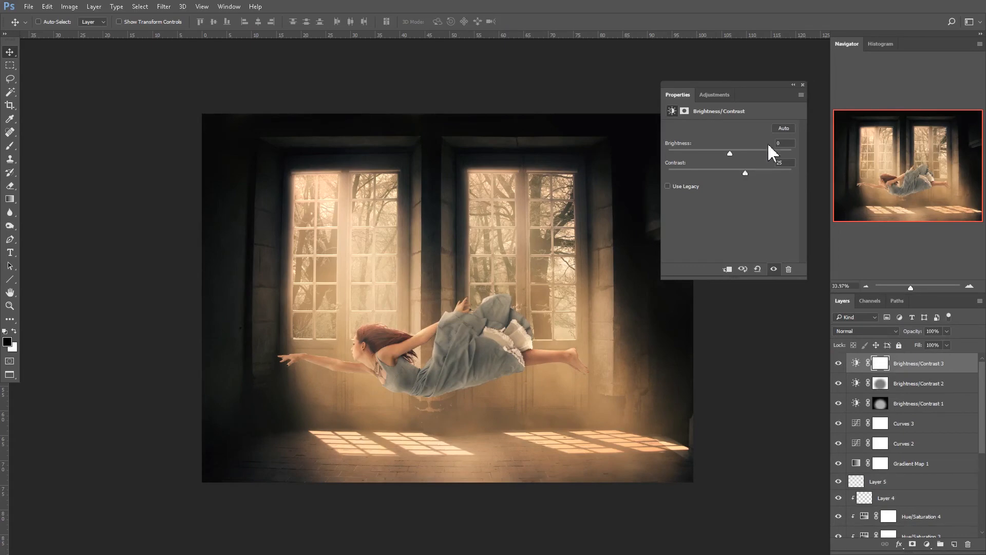
pyautogui.click(803, 85)
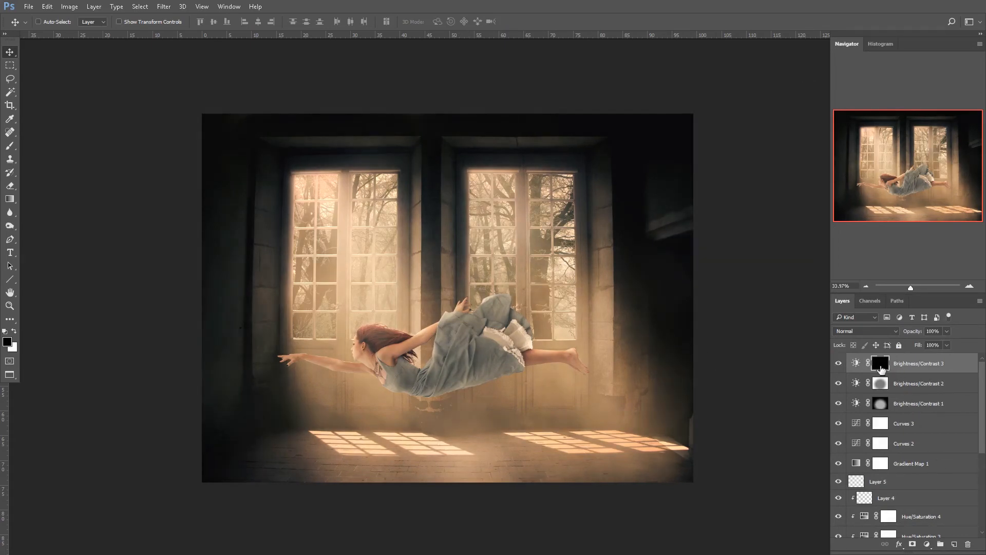
# Paint white on the Brightness/Contrast 3 mask around the woman with an 1179 px soft brush at 61% opacity, then compare with it hidden
pyautogui.click(10, 146)
pyautogui.click(14, 330)
pyautogui.moveTo(507, 383); pyautogui.dragTo(467, 383)
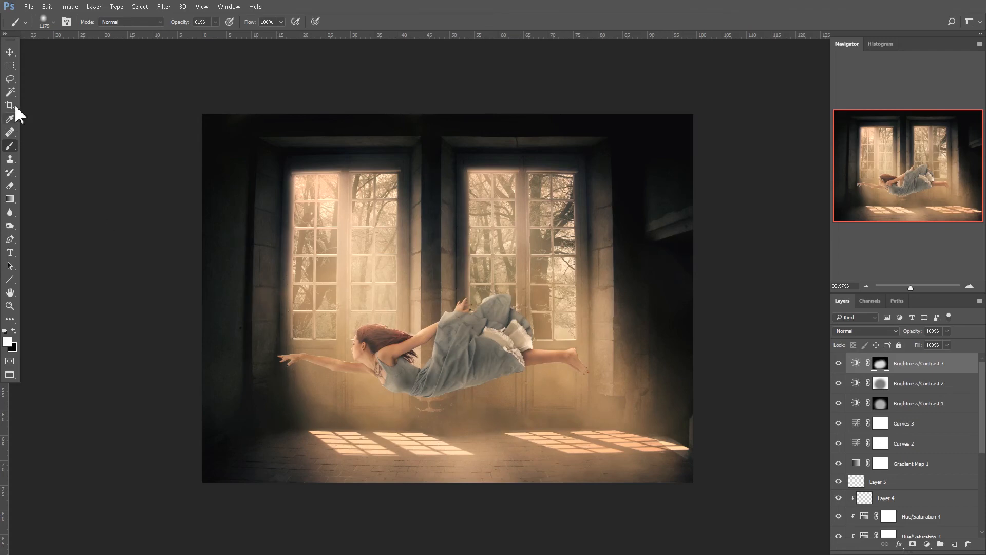
pyautogui.click(10, 52)
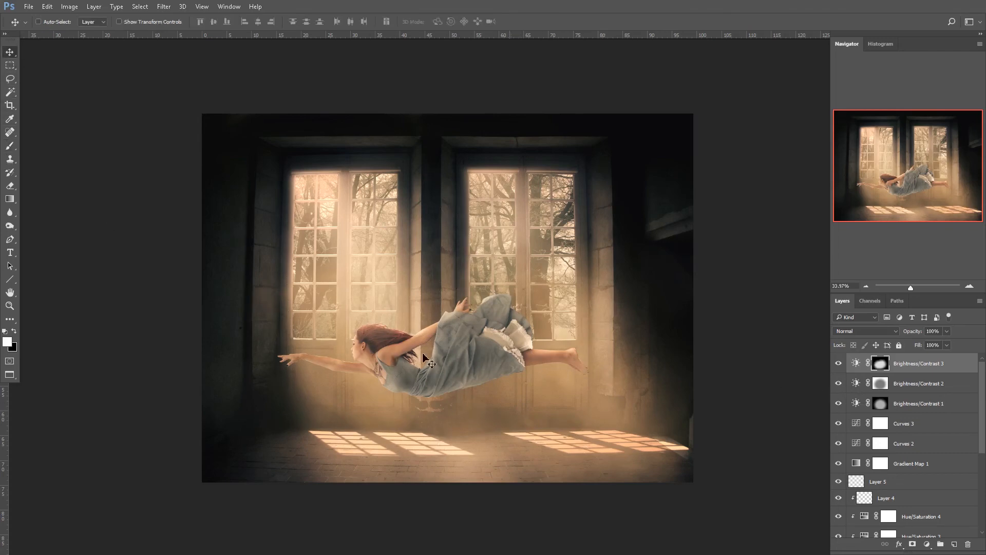
pyautogui.click(838, 363)
pyautogui.click(838, 365)
# Merge a copy of all visible layers into a new top layer and open it in the Camera Raw Filter
pyautogui.scroll(1, 550, 355)
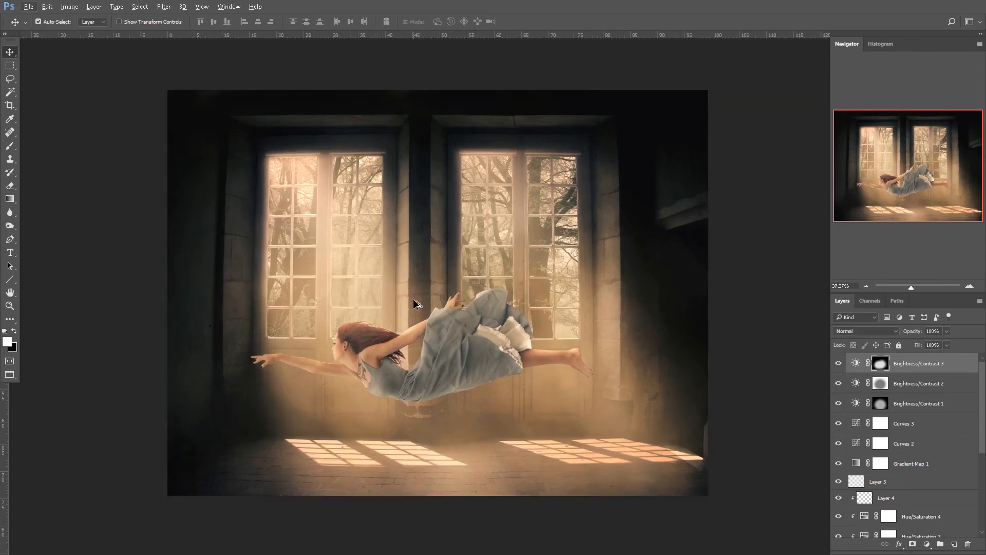
pyautogui.hotkey('ctrl', 'shift', 'alt', 'e')
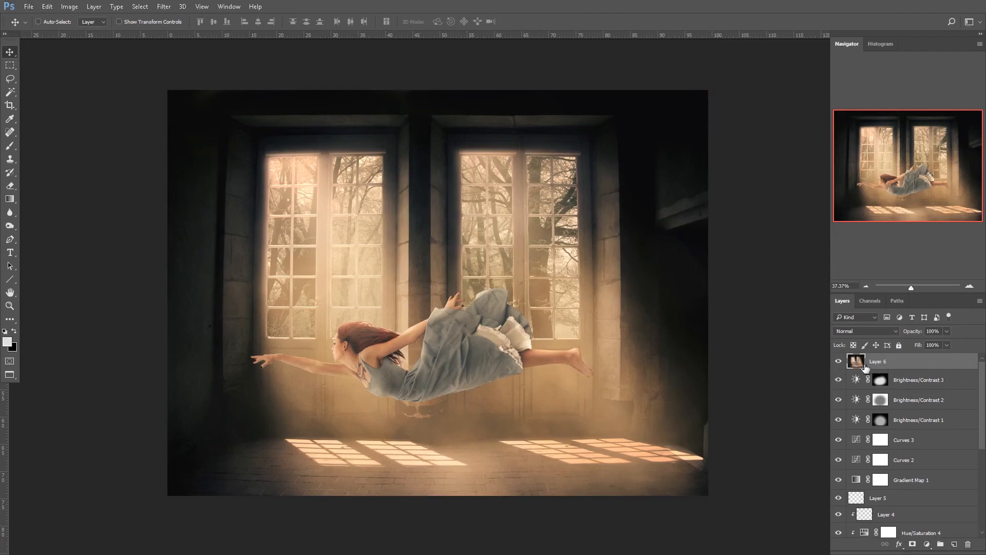
pyautogui.moveTo(375, 284); pyautogui.dragTo(469, 274)
pyautogui.click(162, 6)
pyautogui.click(217, 81)
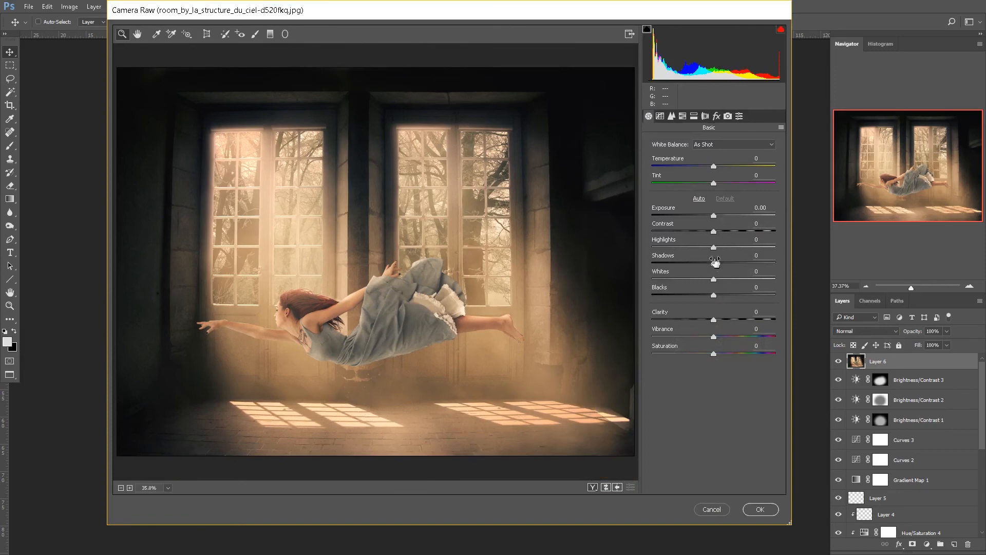
# Set the basic Camera Raw adjustments to Highlights -13, Clarity +34 and Vibrance +25
pyautogui.moveTo(715, 243)
pyautogui.mouseDown()
pyautogui.moveTo(748, 240)
pyautogui.moveTo(708, 243)
pyautogui.mouseUp()
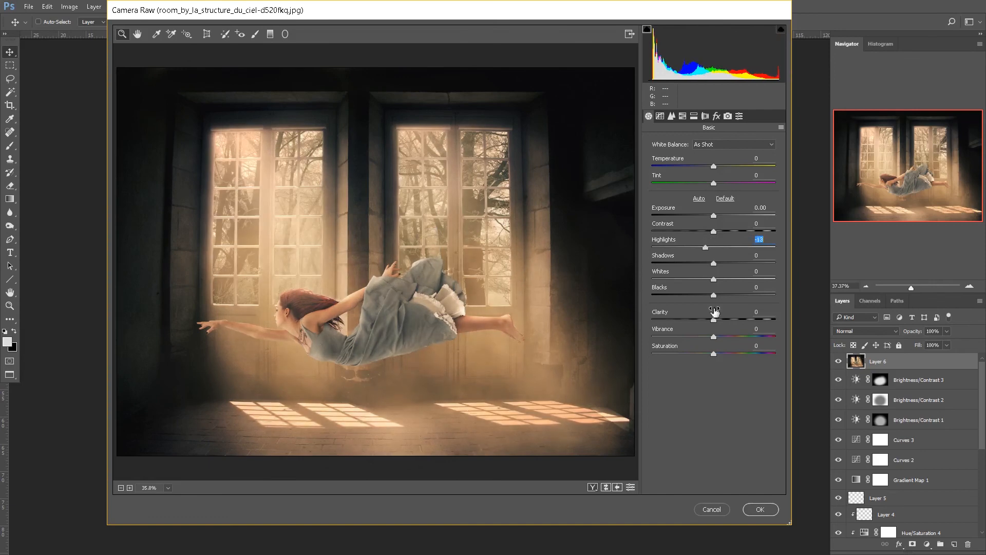
pyautogui.moveTo(714, 310); pyautogui.dragTo(709, 309)
pyautogui.moveTo(708, 310); pyautogui.dragTo(730, 318)
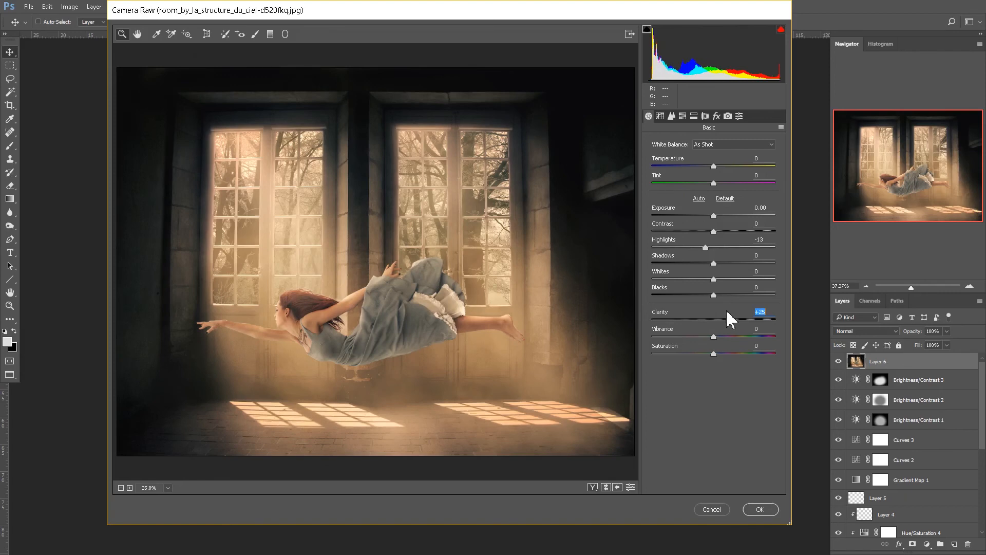
pyautogui.moveTo(730, 319); pyautogui.dragTo(774, 320)
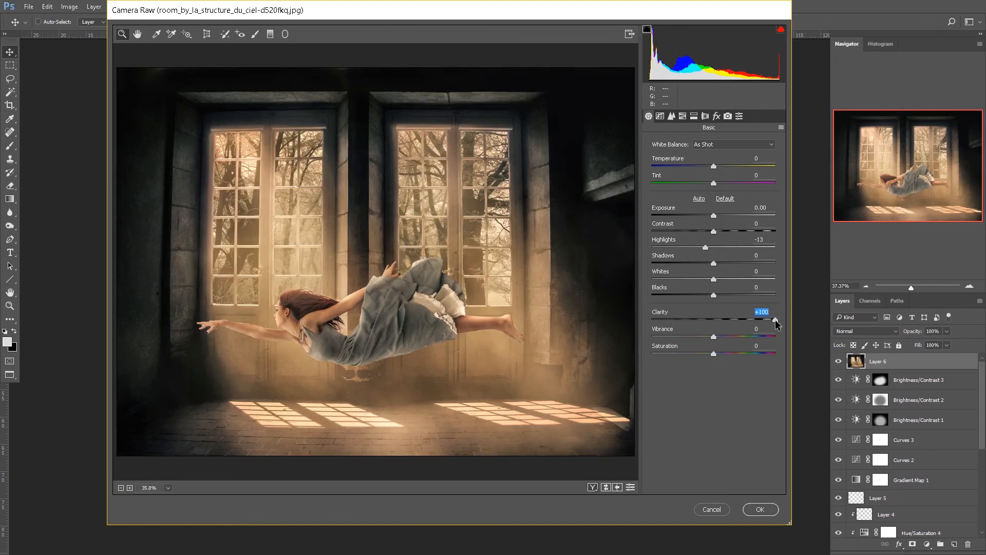
pyautogui.moveTo(775, 321); pyautogui.dragTo(732, 335)
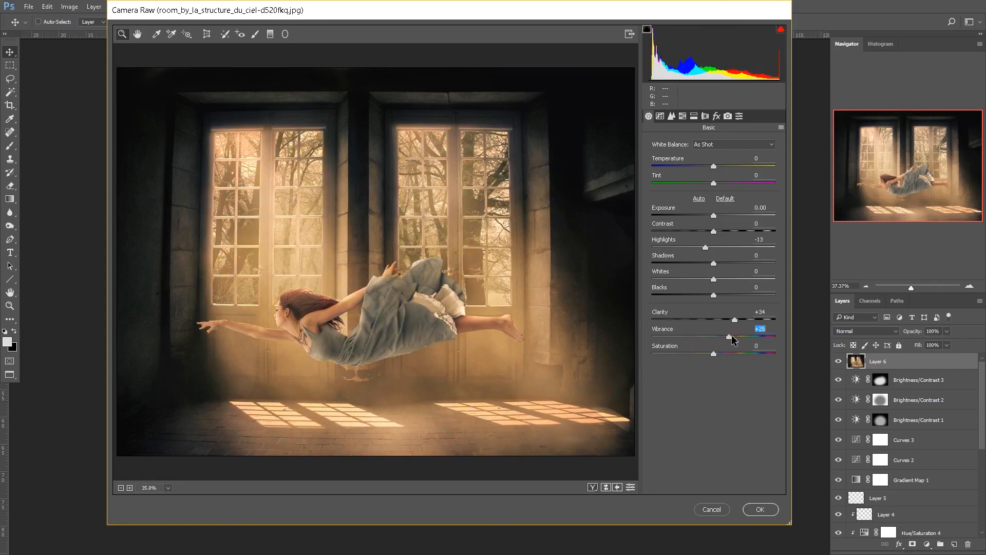
# Sharpen the image in Camera Raw with Amount 62, Radius 1.8 and Masking 84, keeping Detail at 25
pyautogui.click(672, 118)
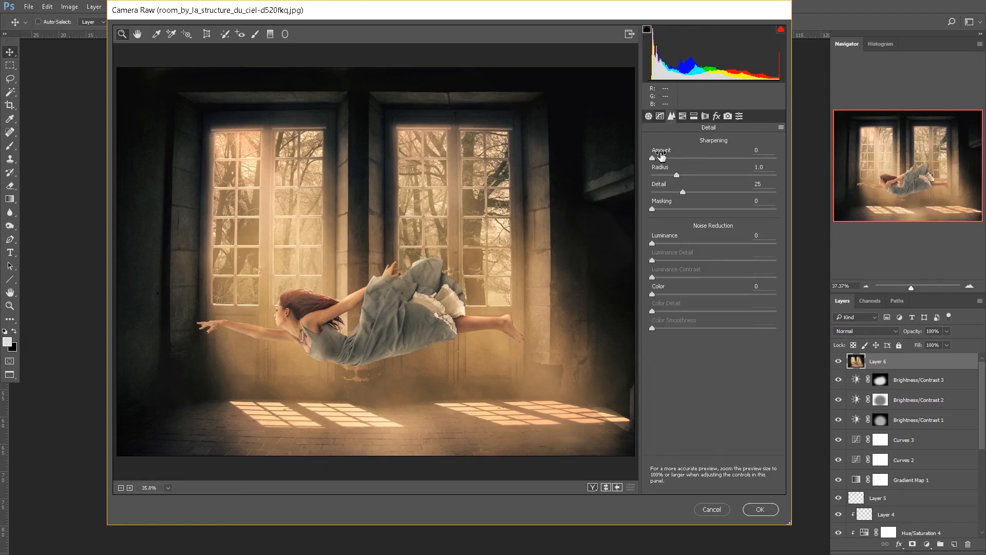
pyautogui.moveTo(670, 153); pyautogui.dragTo(696, 168)
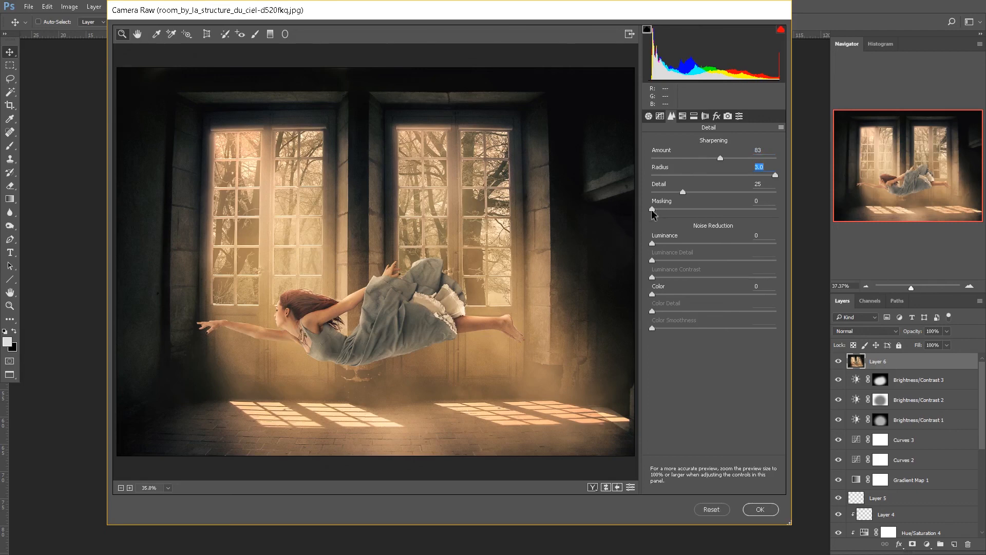
pyautogui.moveTo(656, 210); pyautogui.dragTo(745, 208)
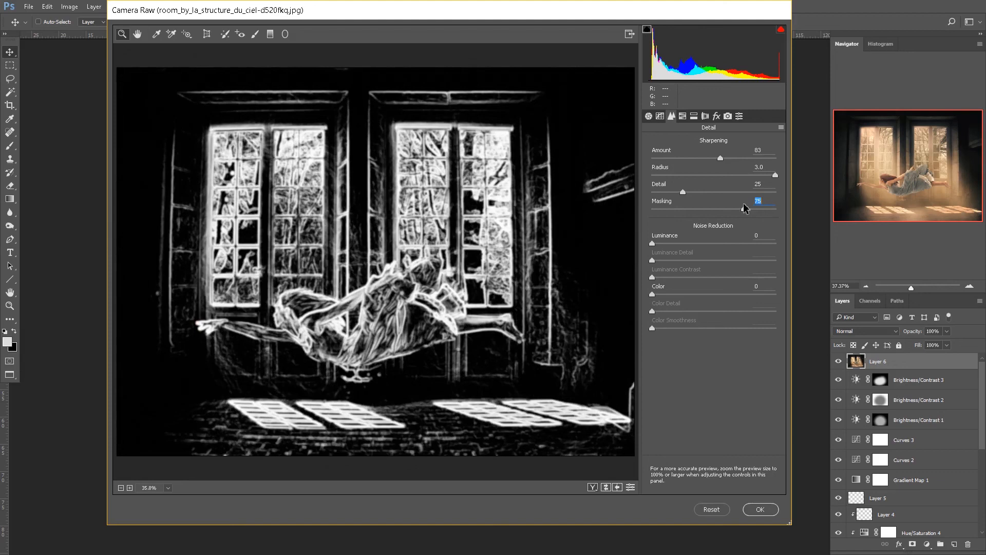
pyautogui.moveTo(745, 208); pyautogui.dragTo(750, 213)
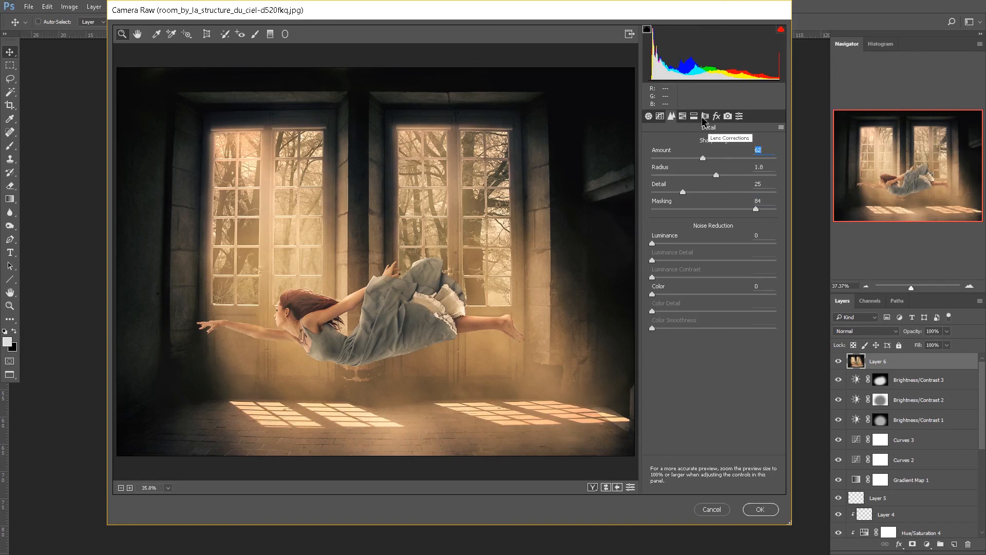
# Add a post-crop vignette of -15 and Dehaze of +4, and apply the Camera Raw filter
pyautogui.click(717, 117)
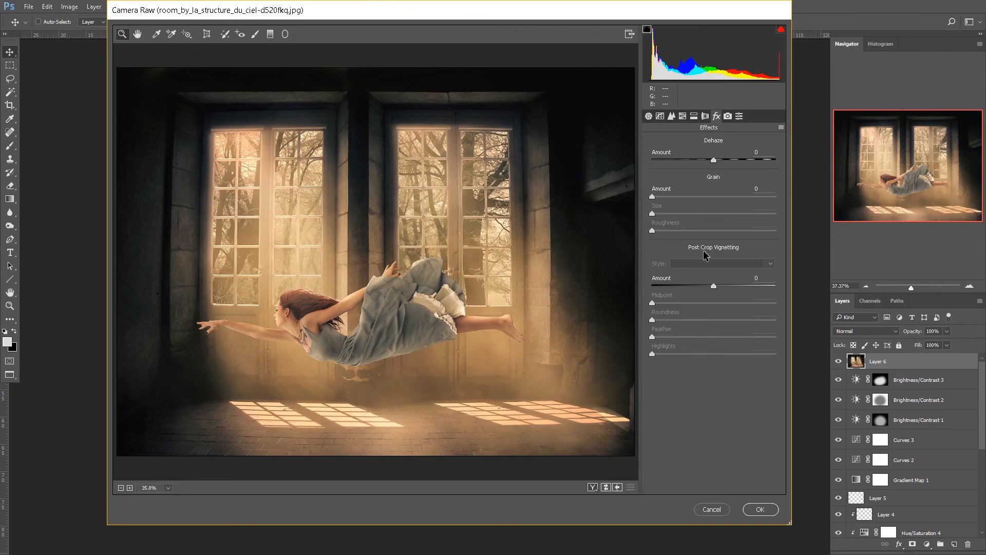
pyautogui.click(704, 286)
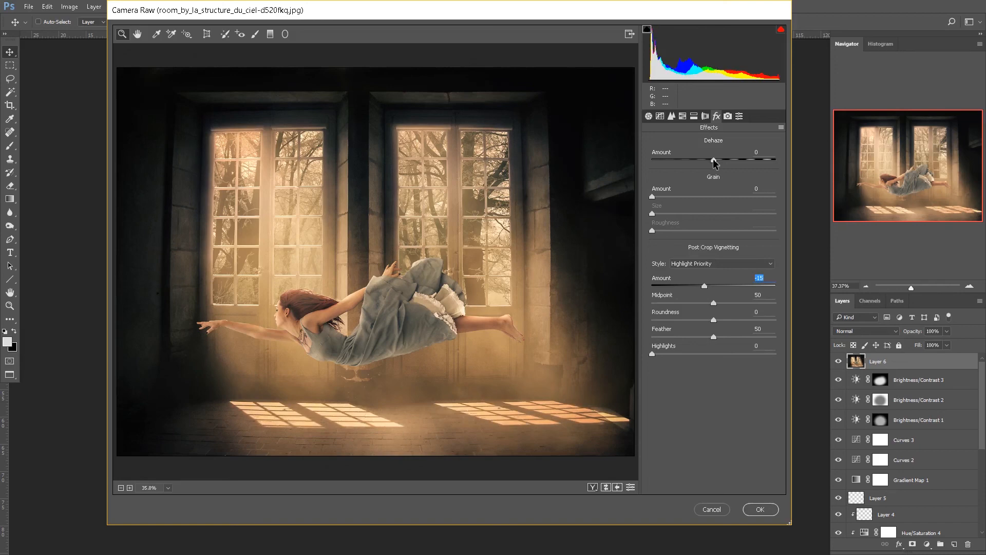
pyautogui.moveTo(714, 163)
pyautogui.mouseDown()
pyautogui.moveTo(733, 157)
pyautogui.moveTo(717, 154)
pyautogui.mouseUp()
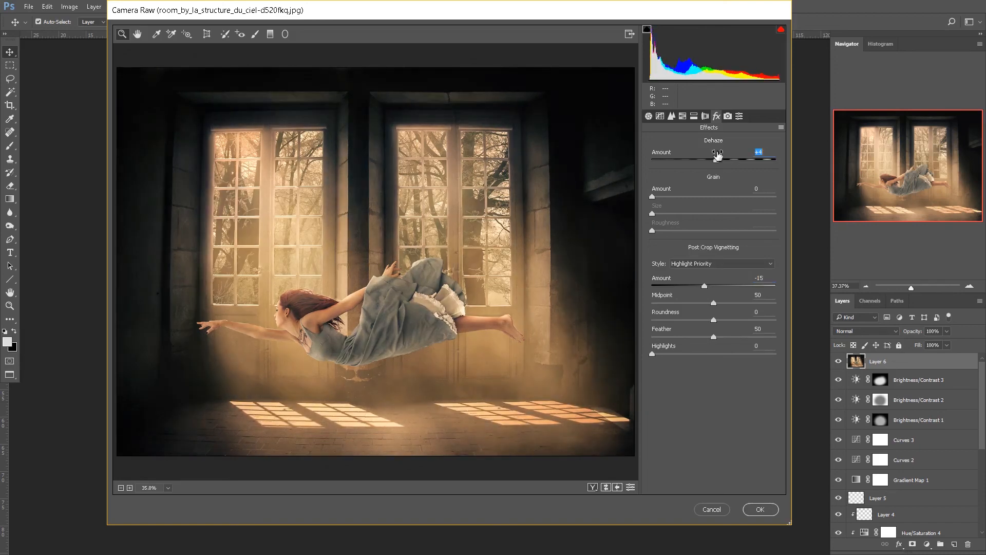
pyautogui.click(759, 509)
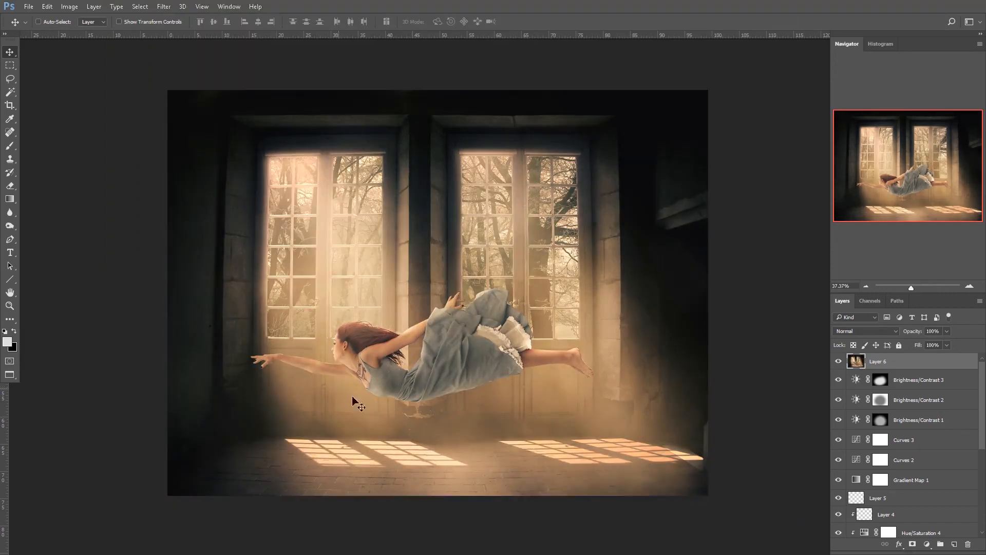
# Compare the merged layer with and without the Camera Raw filter, leaving the filter applied
pyautogui.scroll(-1, 411, 353)
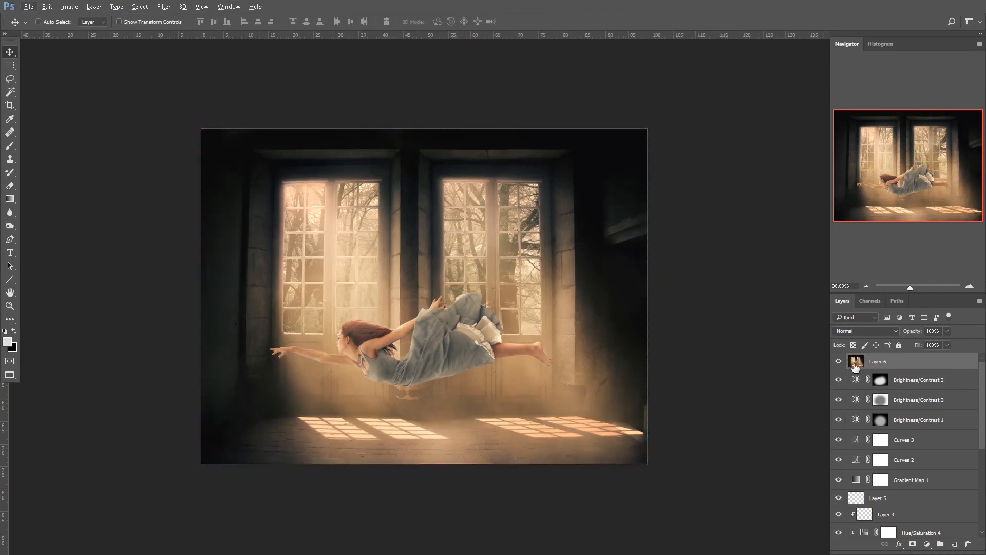
pyautogui.hotkey('ctrl', 'z')
pyautogui.scroll(1, 493, 359)
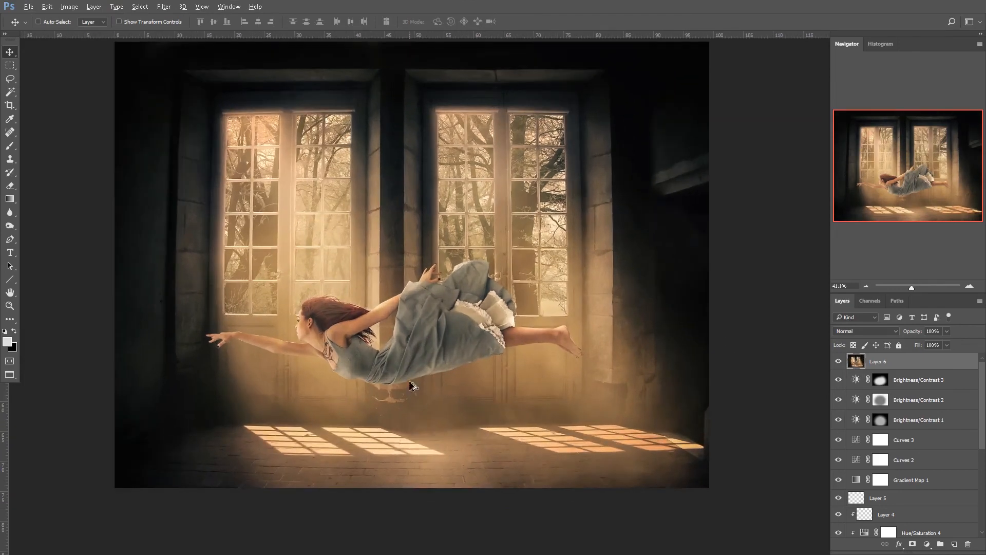